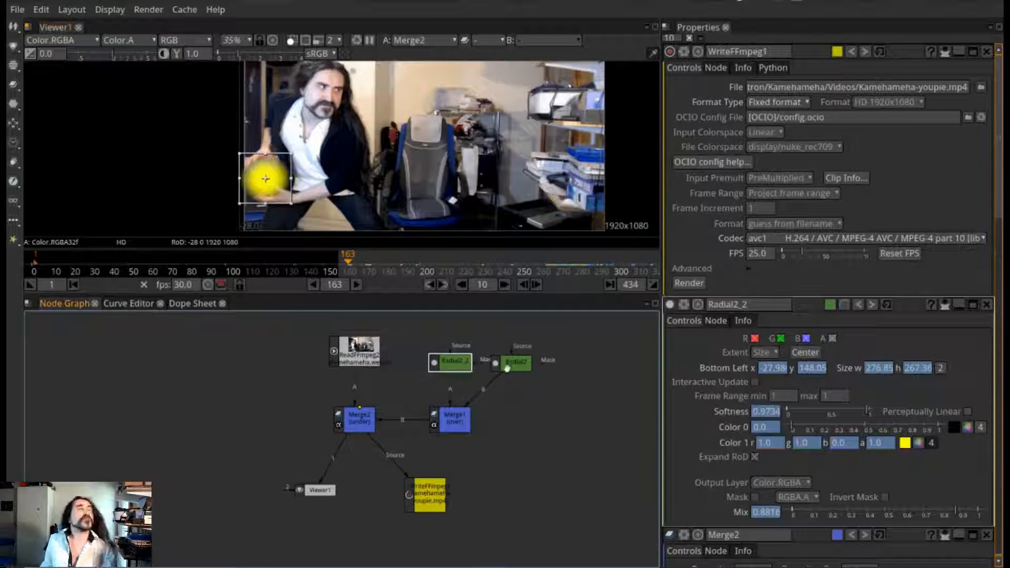
click(513, 368)
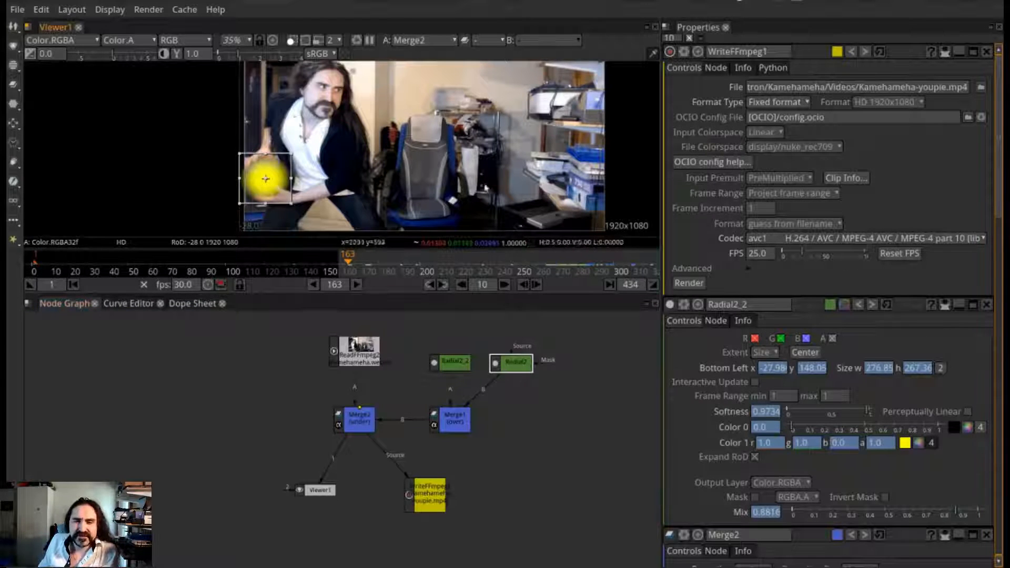
click(431, 508)
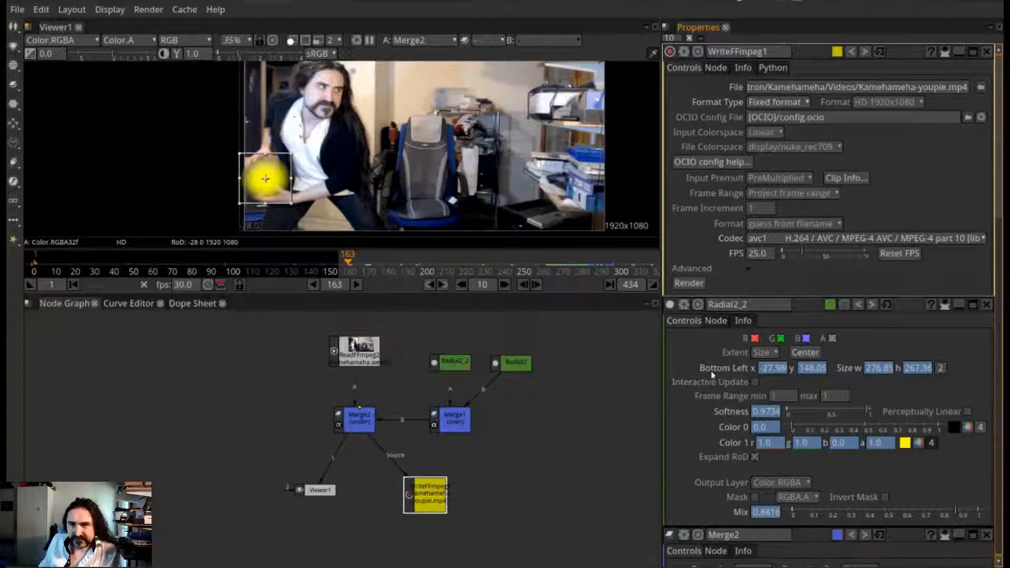
scroll(526, 431, down, 2)
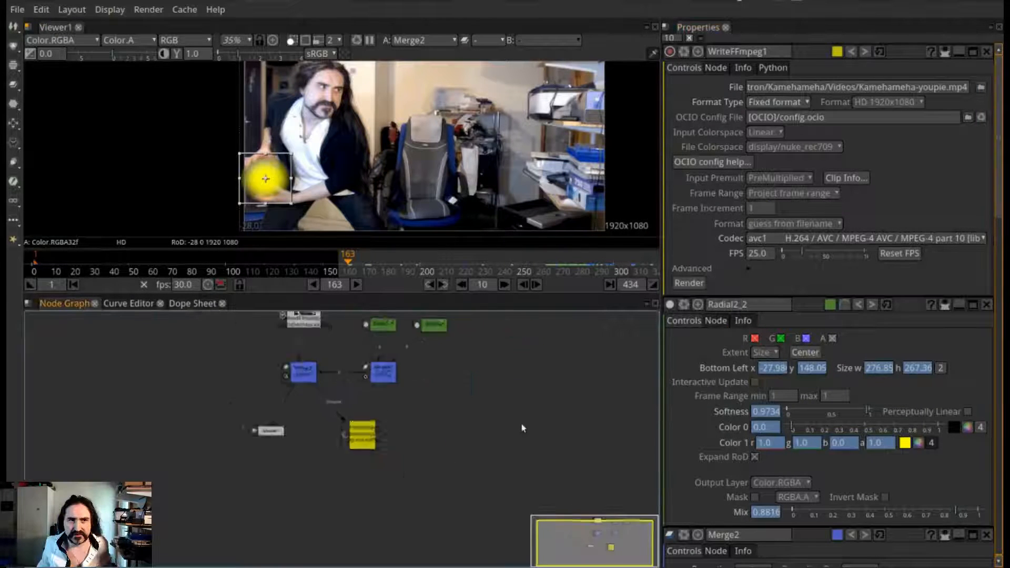
scroll(315, 353, up, 1)
click(151, 368)
drag(150, 368, 236, 408)
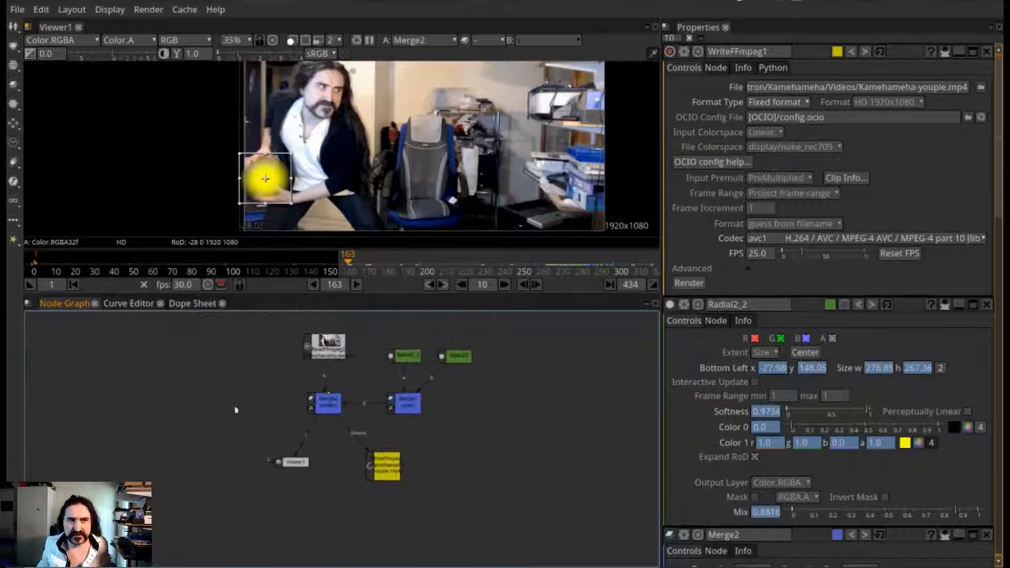
Start a new project and bring the Kamehameha.webm video into the node graph
click(18, 9)
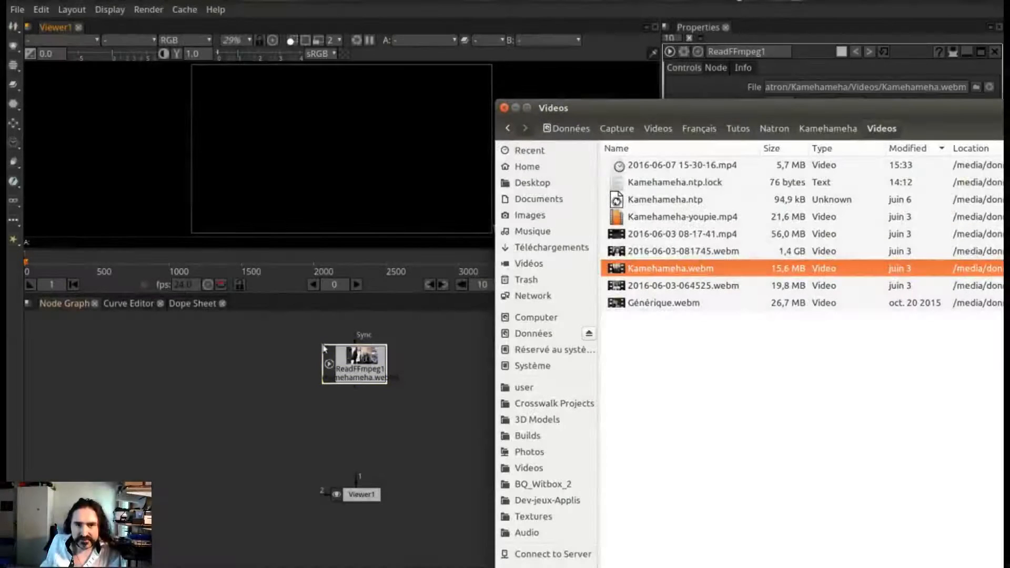
click(405, 399)
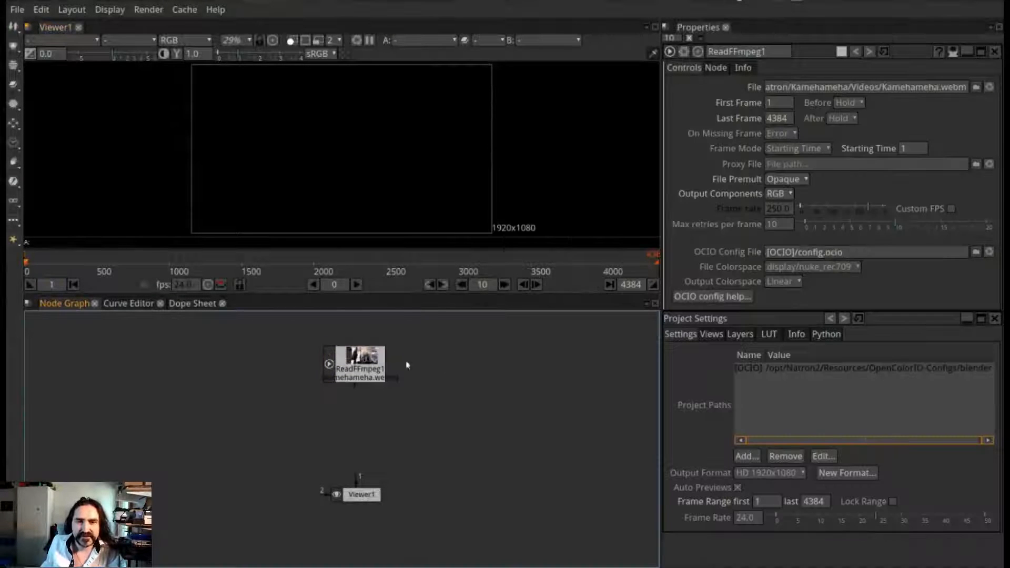
Arrange the video reader node above the viewer node and connect the viewer's input 1 to the reader
drag(374, 363, 339, 355)
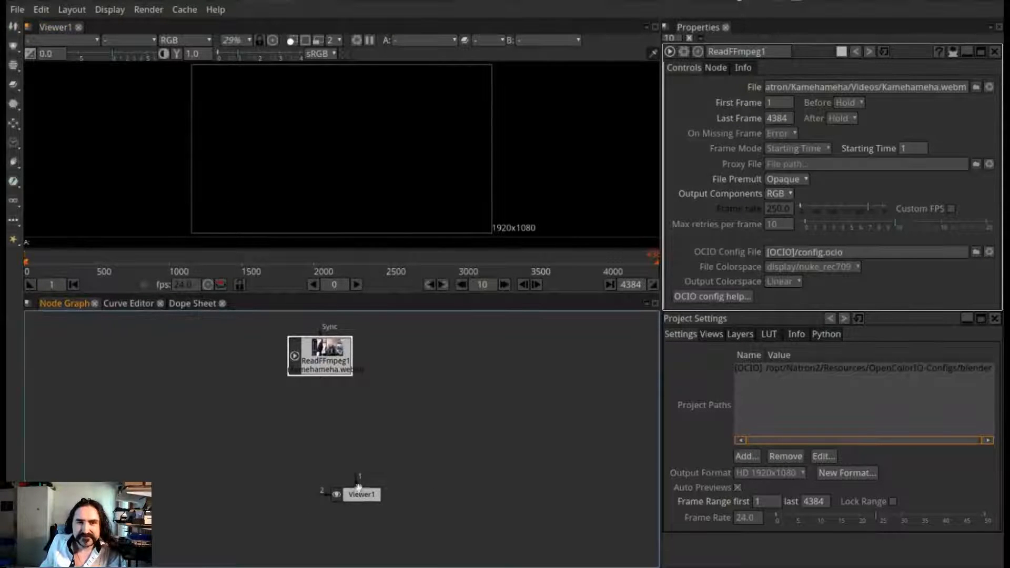
drag(359, 488, 334, 534)
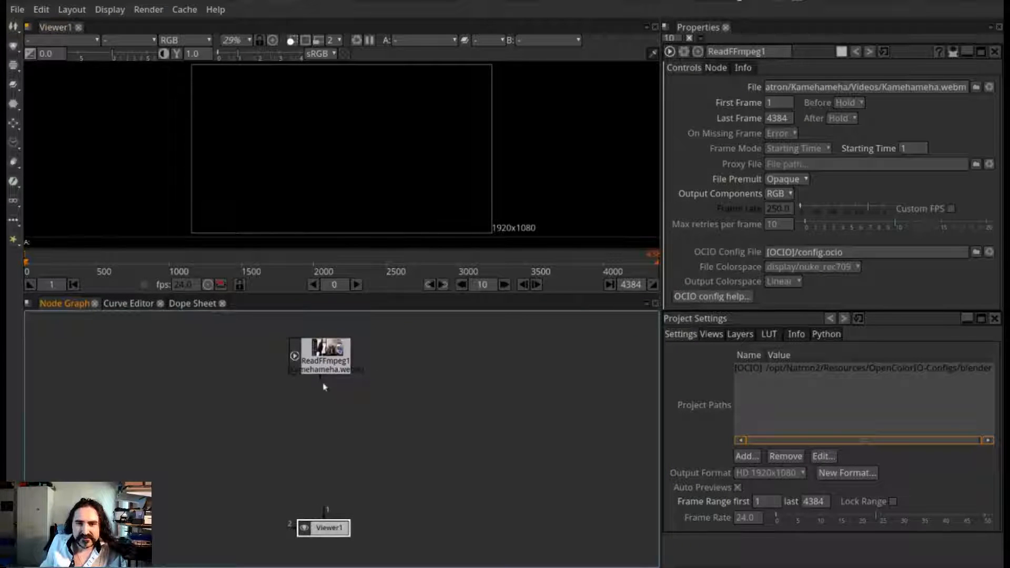
mouse_move(317, 372)
mouse_down()
mouse_move(309, 398)
mouse_move(305, 353)
mouse_move(323, 362)
mouse_up()
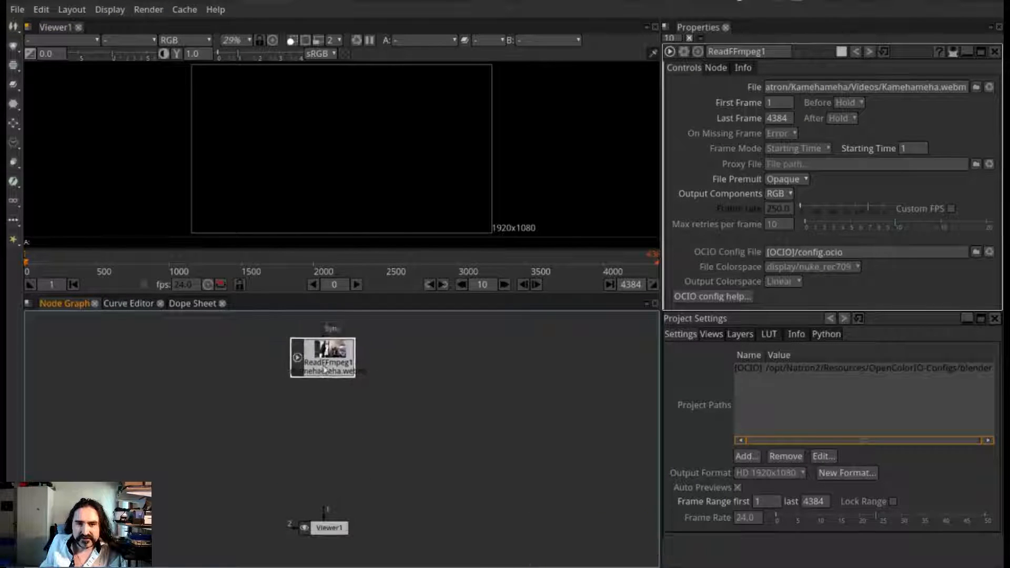
drag(332, 520, 321, 371)
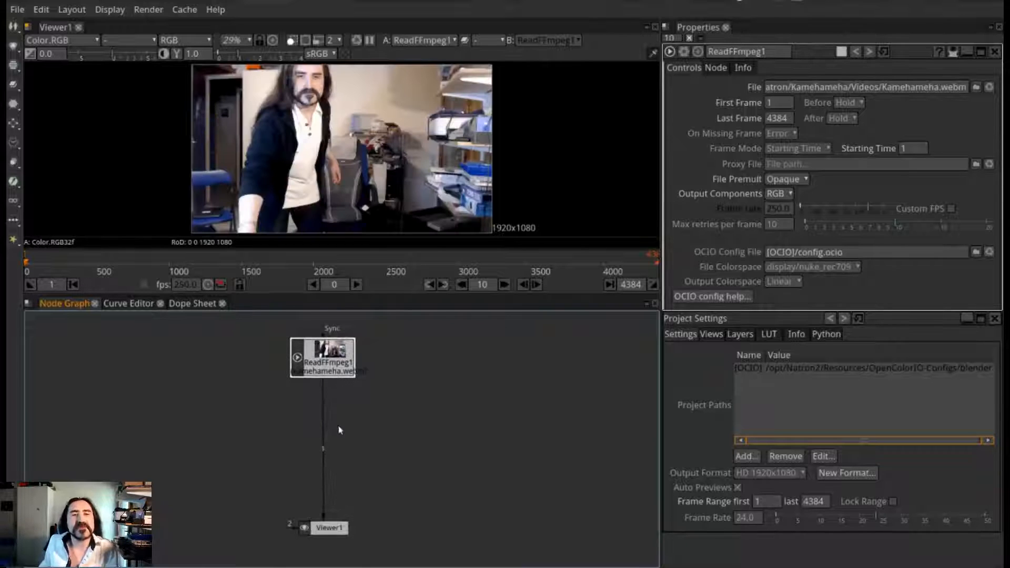
Scrub the timeline to the start of the arm movement and set the project's first frame to 74
drag(130, 262, 167, 268)
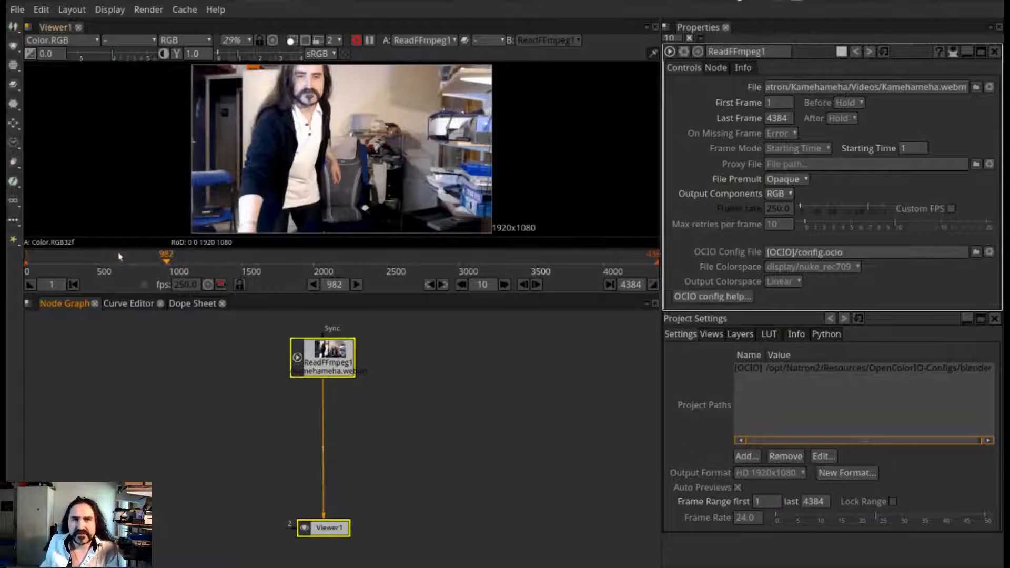
click(123, 266)
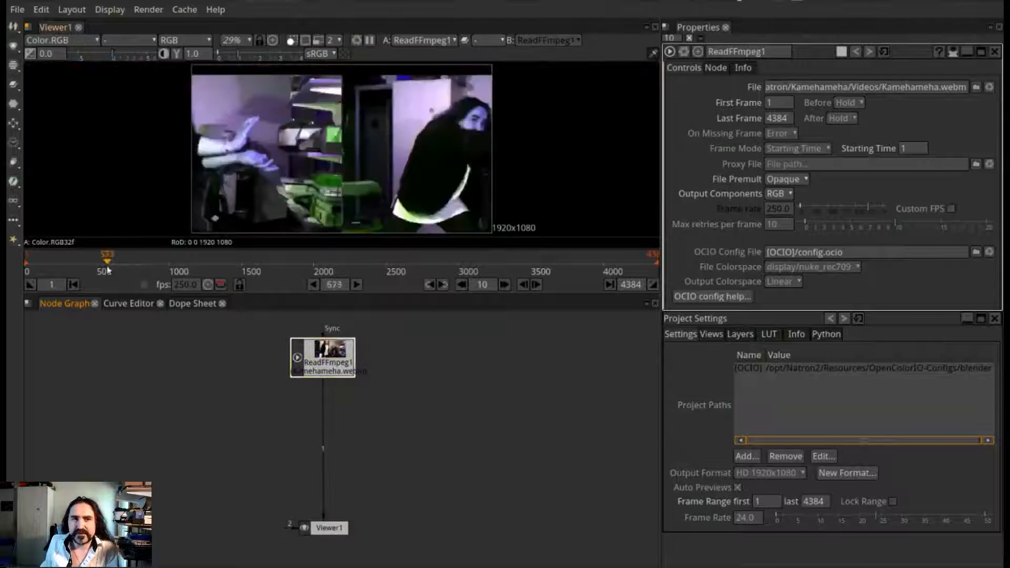
drag(129, 266, 36, 268)
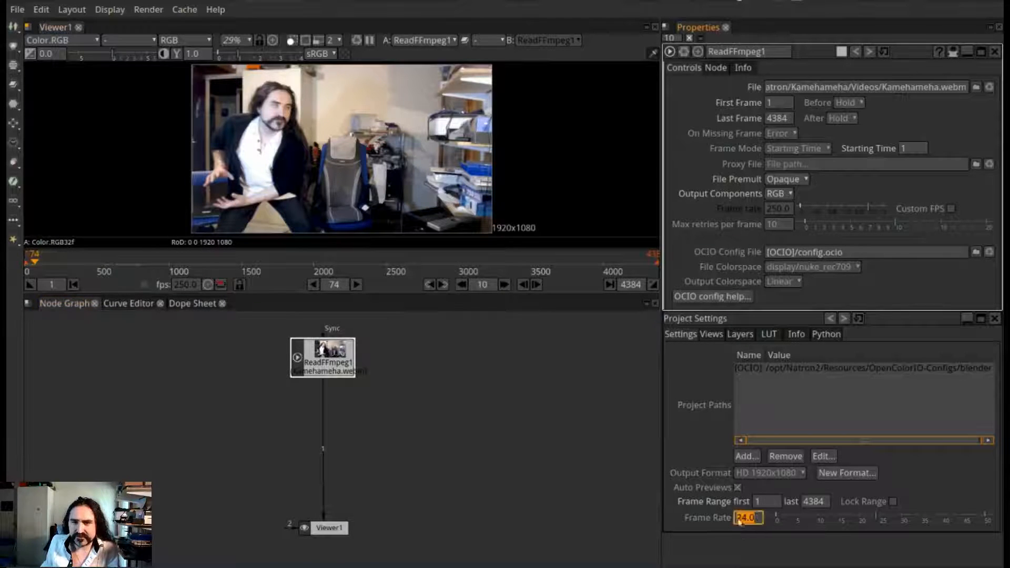
click(766, 503)
click(767, 500)
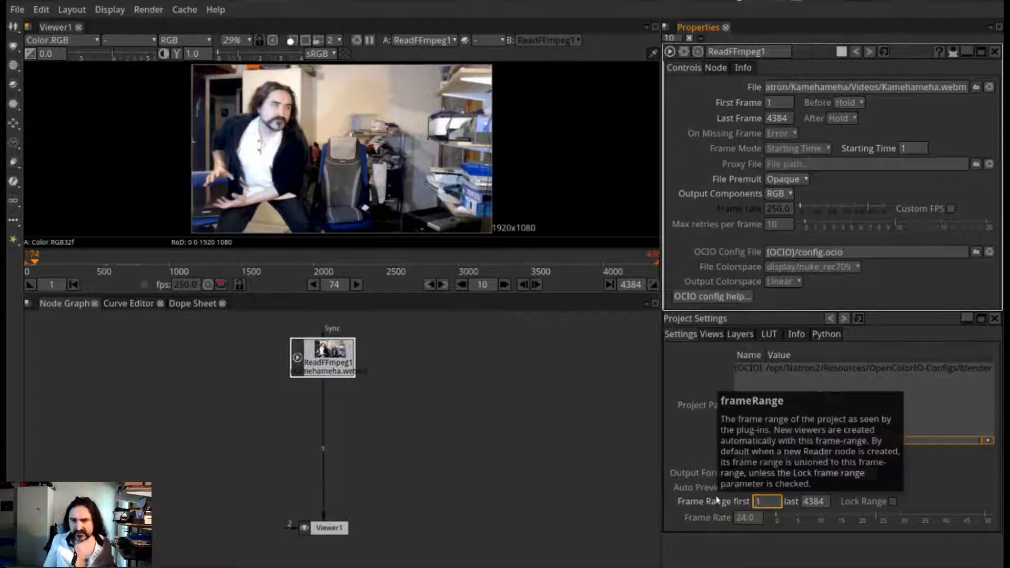
text(74)
key(Return)
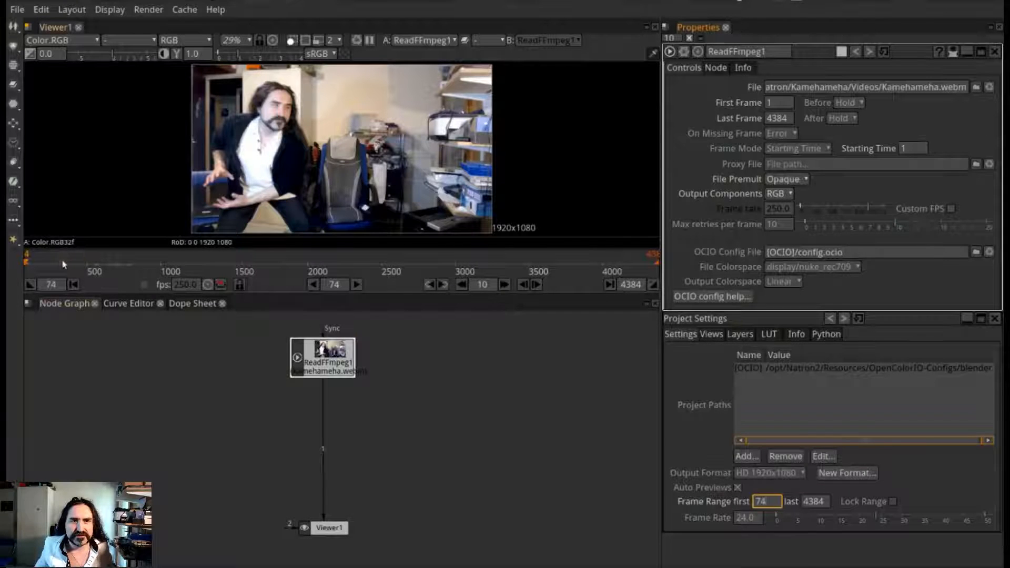
Scrub the timeline to the end of the throwing gesture and set the project's last frame to 435
click(78, 265)
mouse_move(76, 267)
mouse_down()
mouse_move(86, 263)
mouse_move(68, 263)
mouse_move(77, 264)
mouse_up()
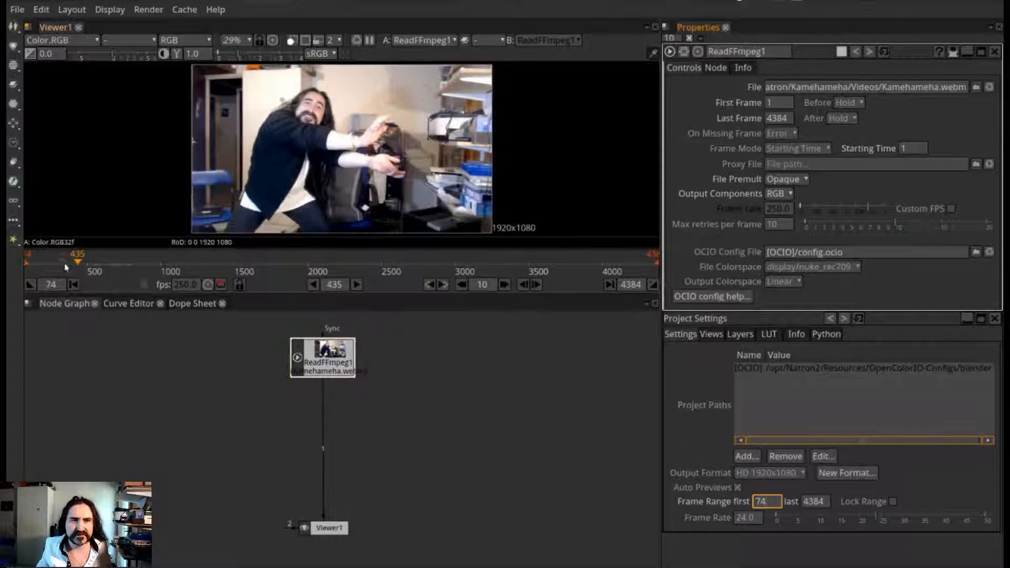
drag(78, 266, 79, 268)
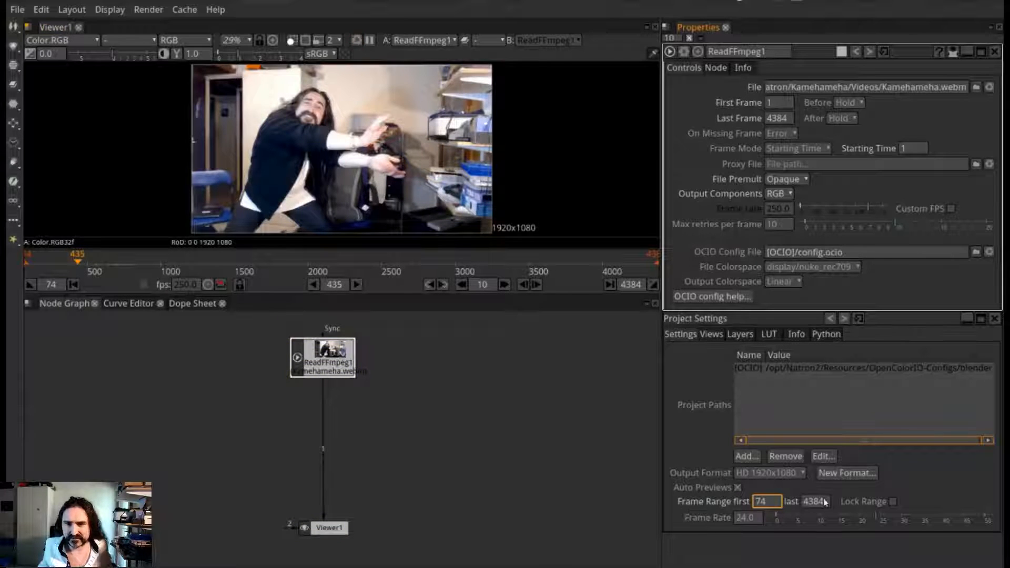
key(Tab)
text(4)
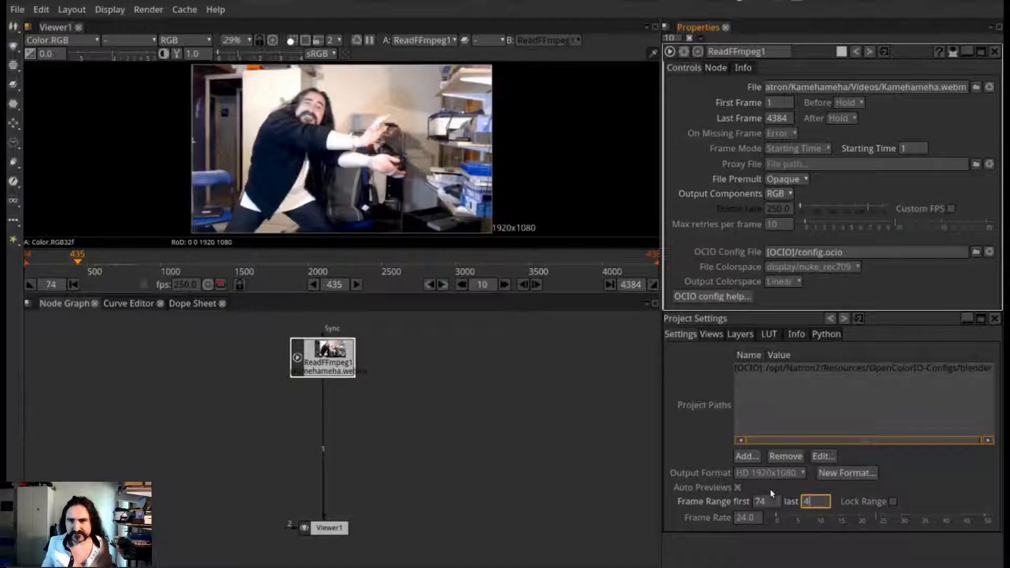
key(Return)
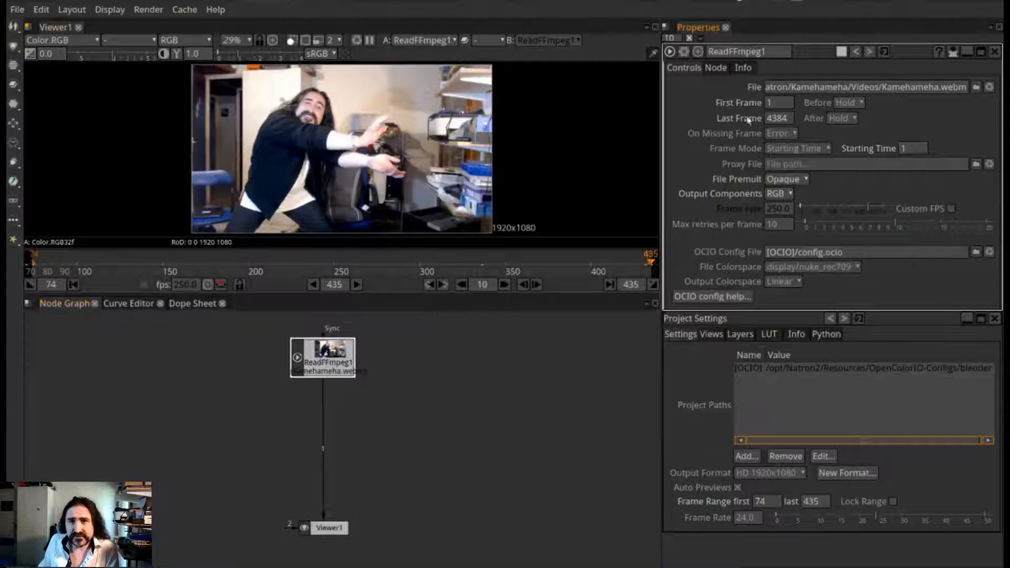
click(772, 103)
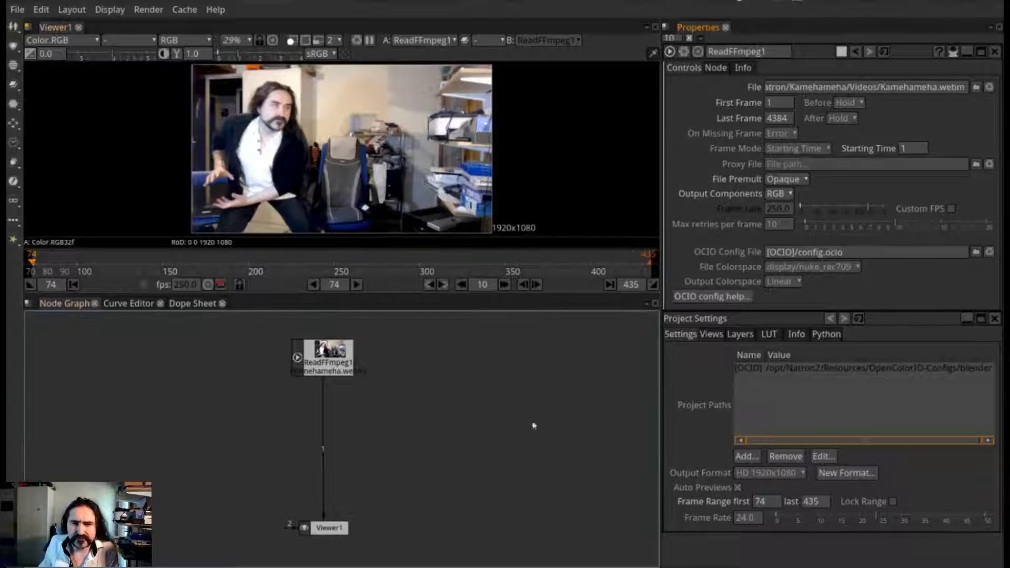
Add a Radial node and place it beside the video reader node
right_click(442, 388)
mouse_move(527, 269)
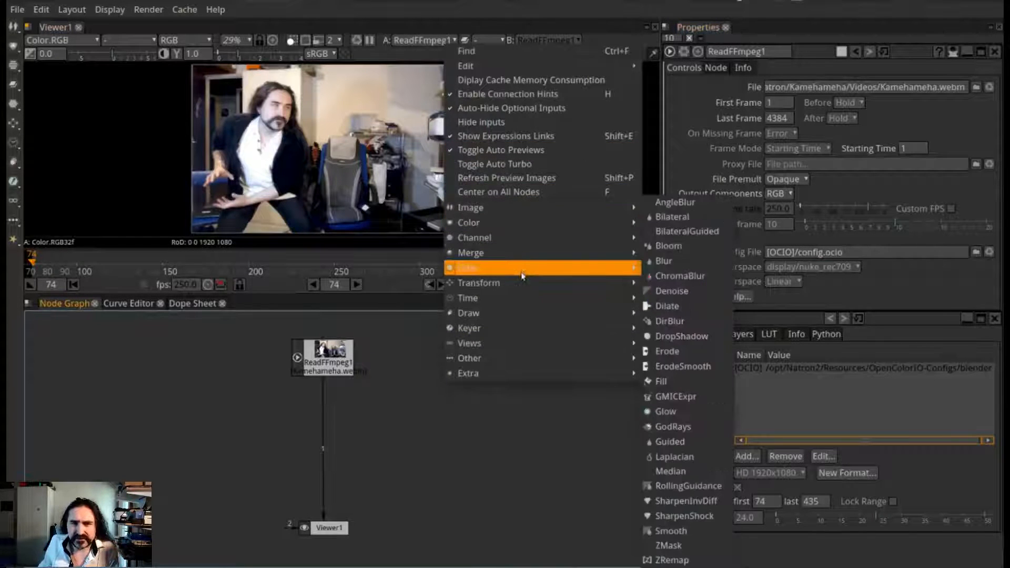
mouse_move(524, 313)
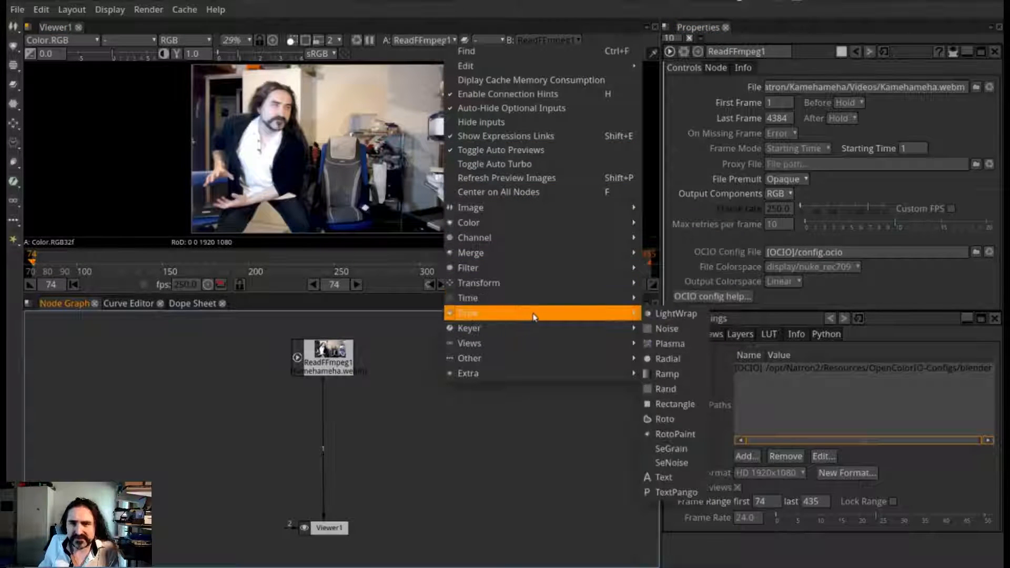
click(681, 362)
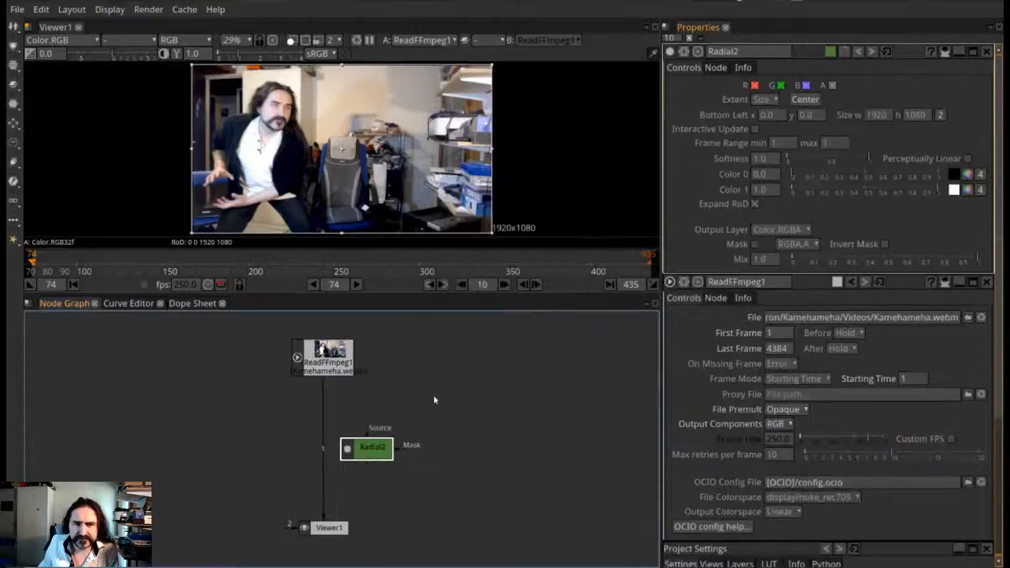
drag(380, 447, 434, 362)
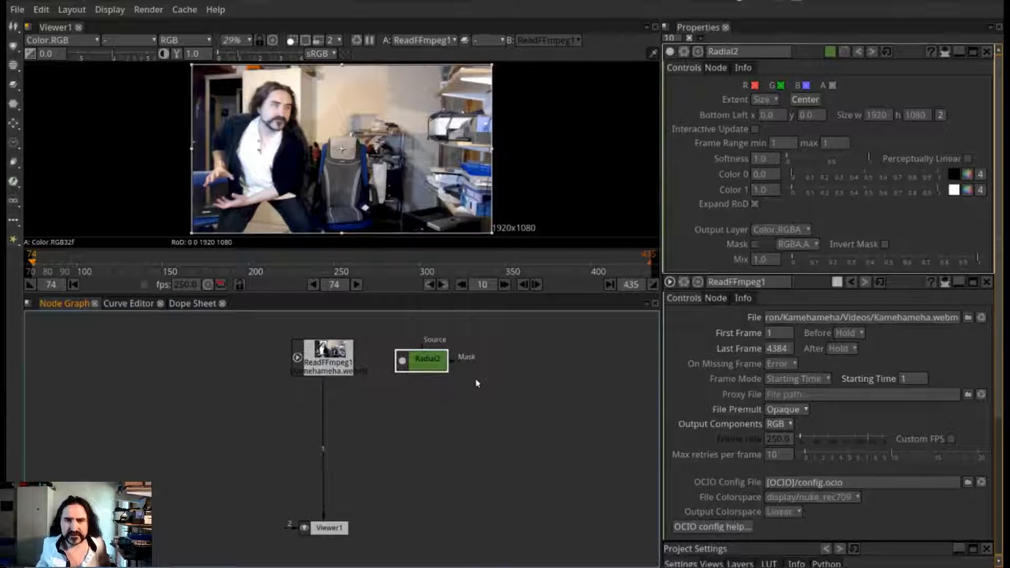
Duplicate the Radial node and place the copy next to the original in the node graph
key(ctrl+c)
key(ctrl+v)
drag(492, 390, 510, 358)
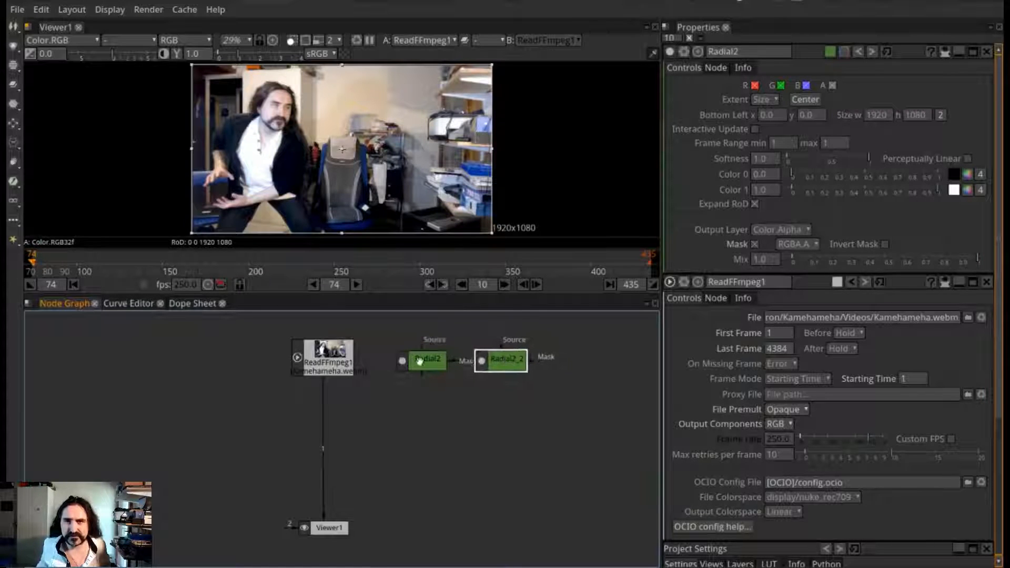
Rename the original Radial node as bouboule
click(747, 51)
text(bouboule)
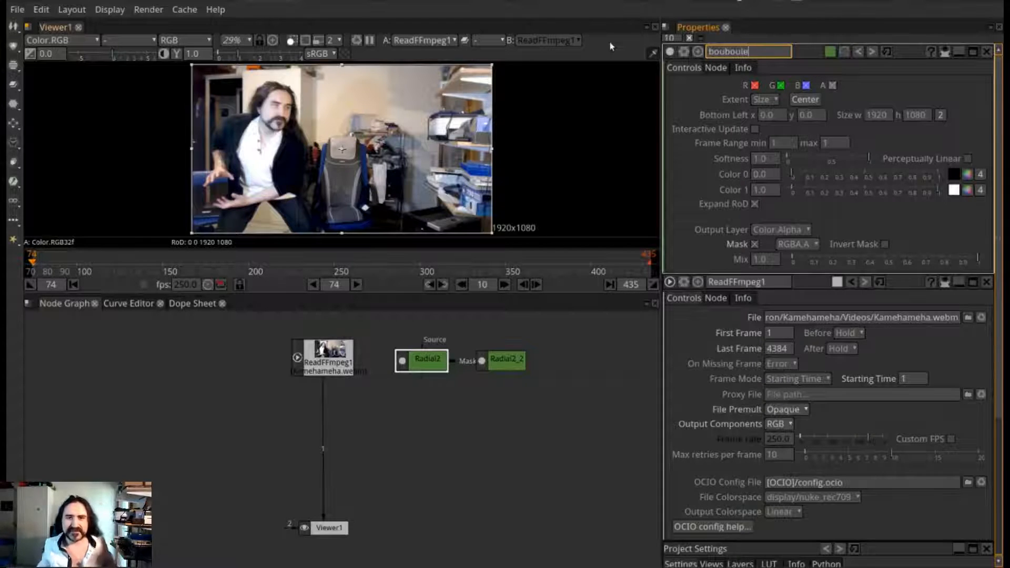
key(Return)
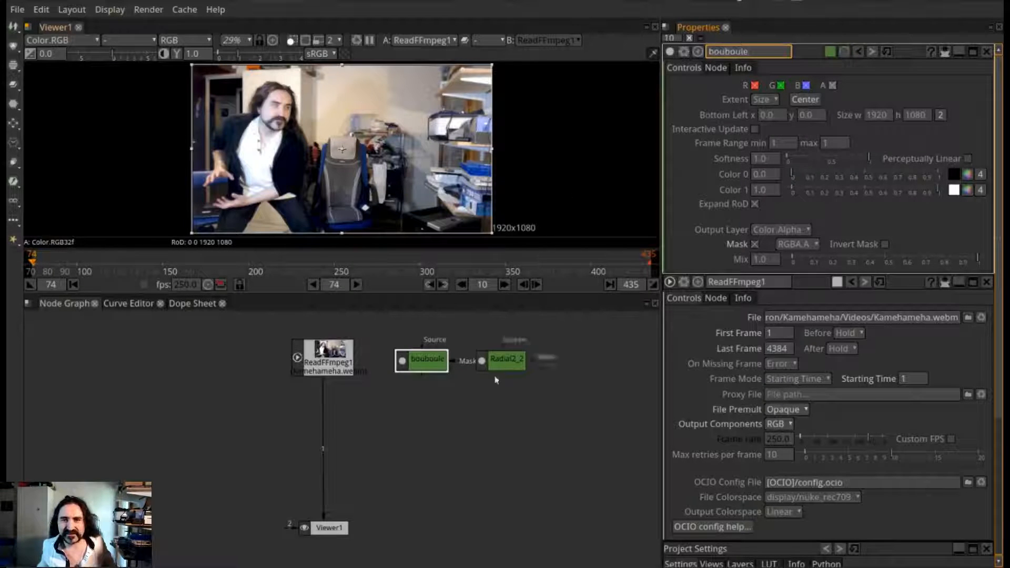
Open the duplicated Radial node's properties and rename it as rayon
click(513, 362)
double_click(518, 363)
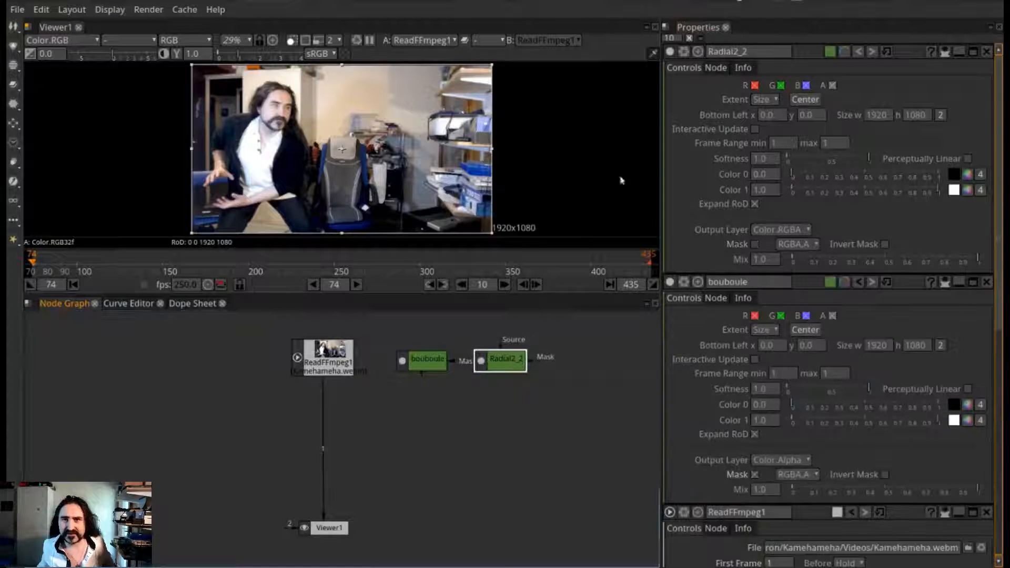
click(747, 51)
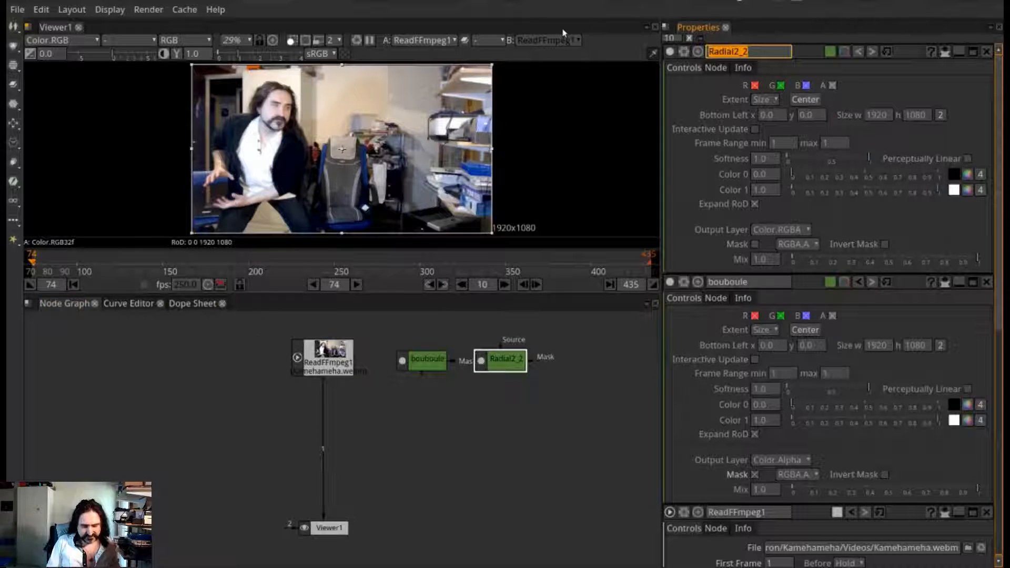
text(rayon)
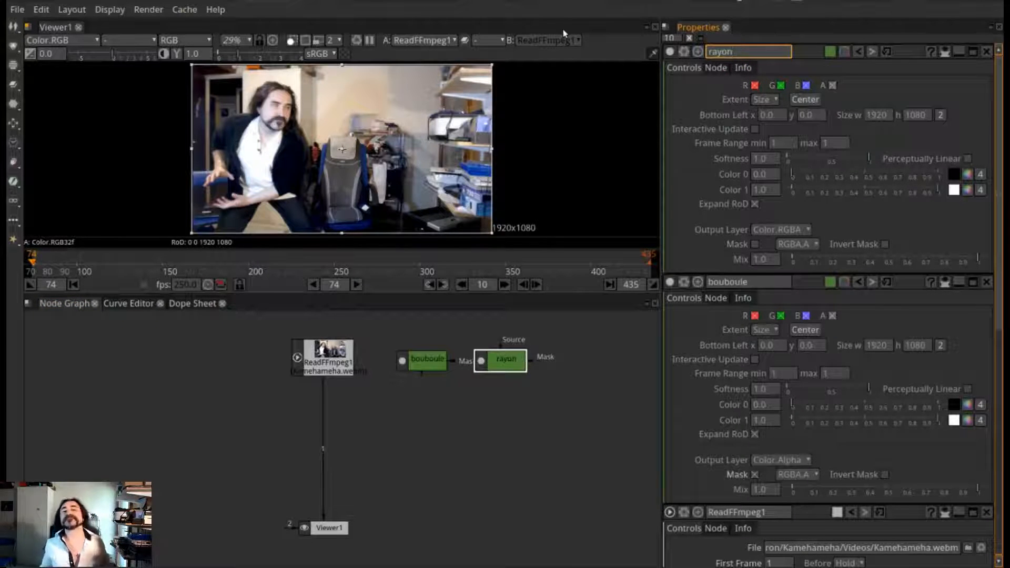
click(455, 485)
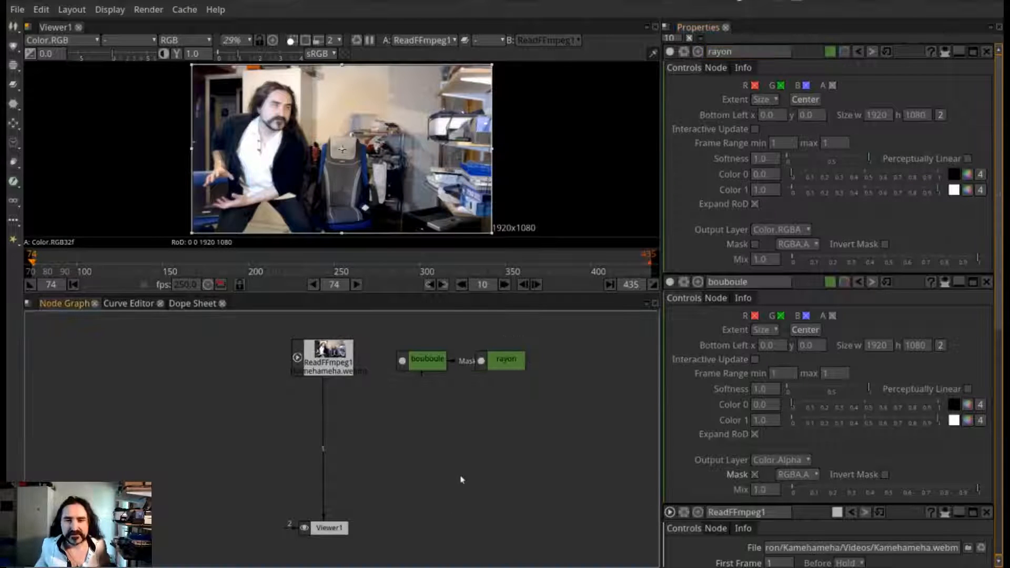
Shift the rayon node slightly away from bouboule and add a Merge node fed by it
click(526, 361)
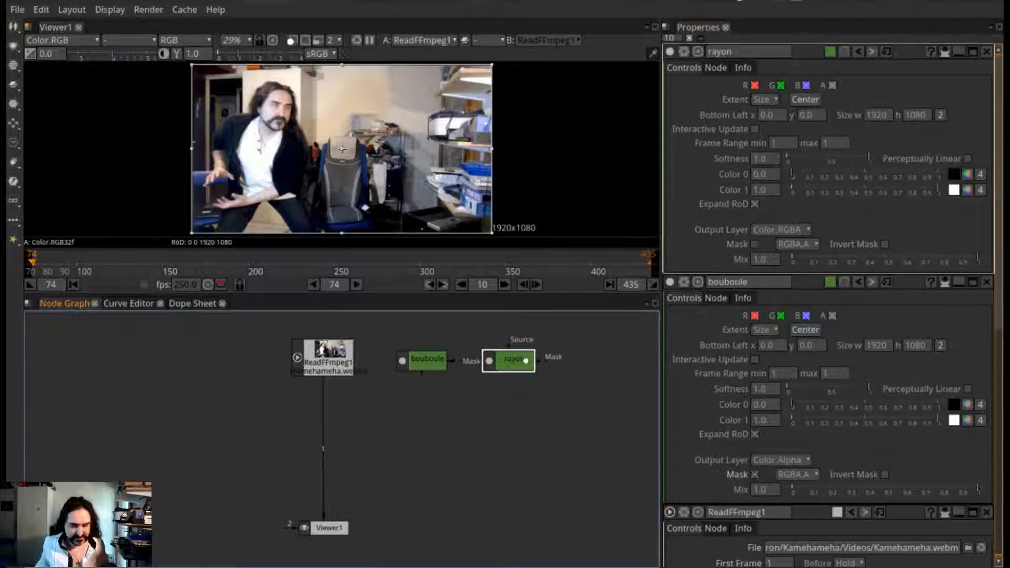
right_click(460, 410)
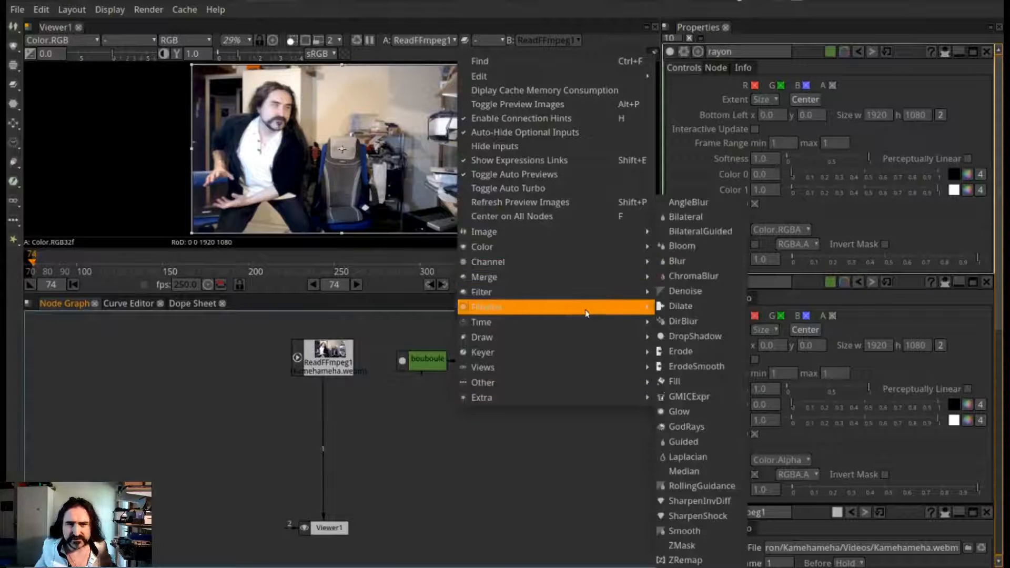
mouse_move(586, 279)
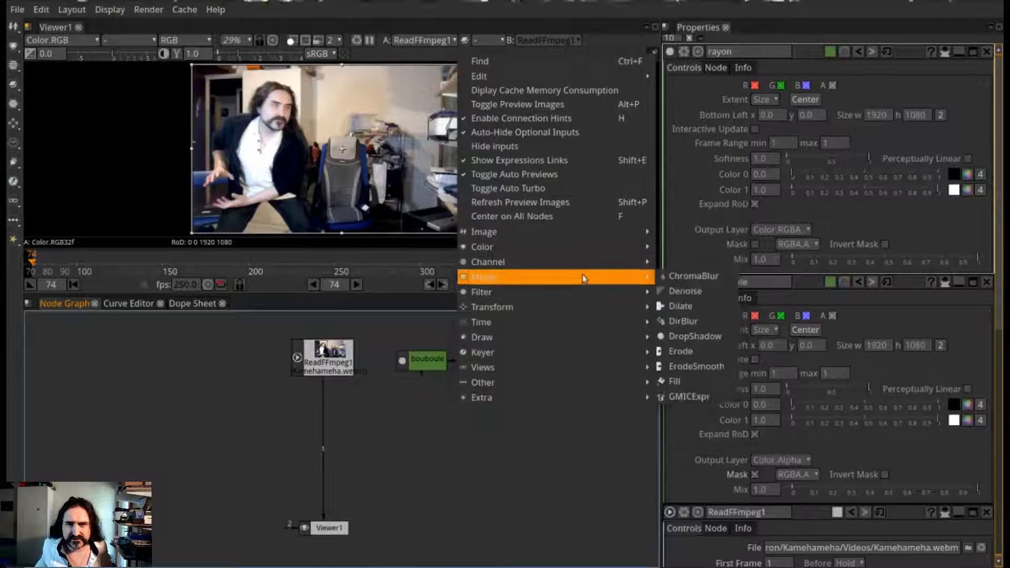
click(682, 306)
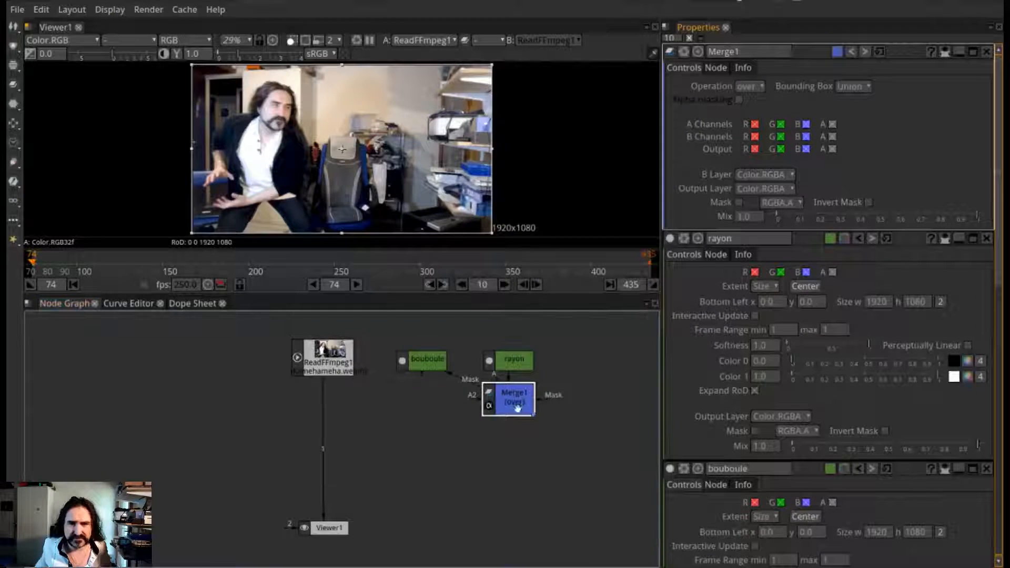
Place Merge1 below and between the bouboule and rayon nodes, and add a second Merge node beneath it
drag(513, 405, 461, 415)
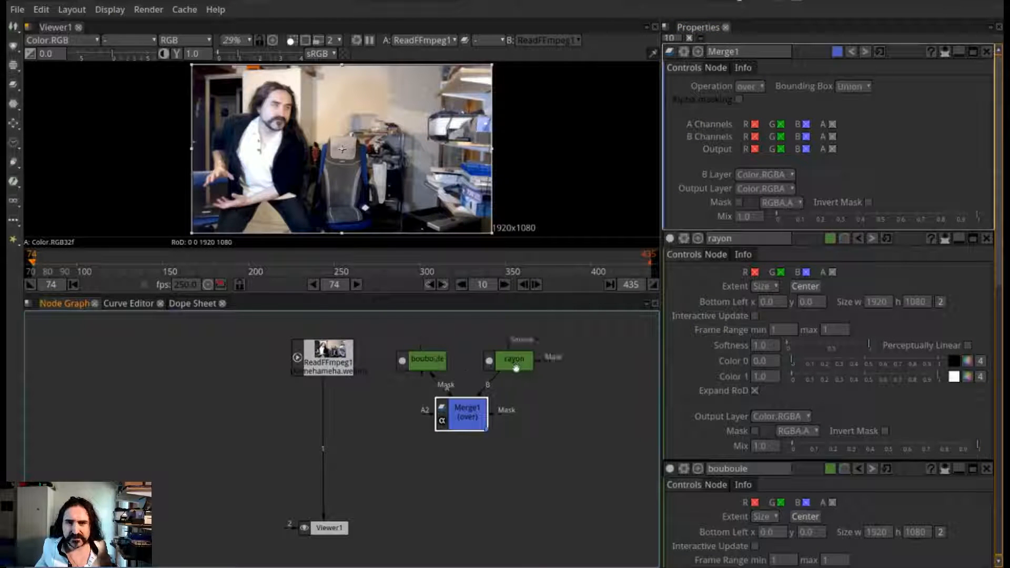
drag(474, 415, 457, 418)
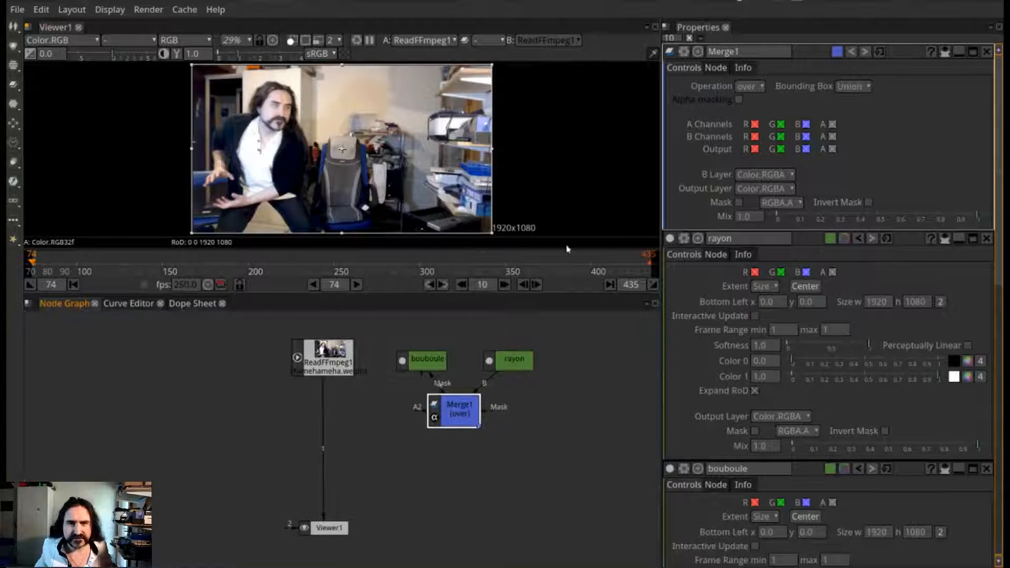
right_click(334, 422)
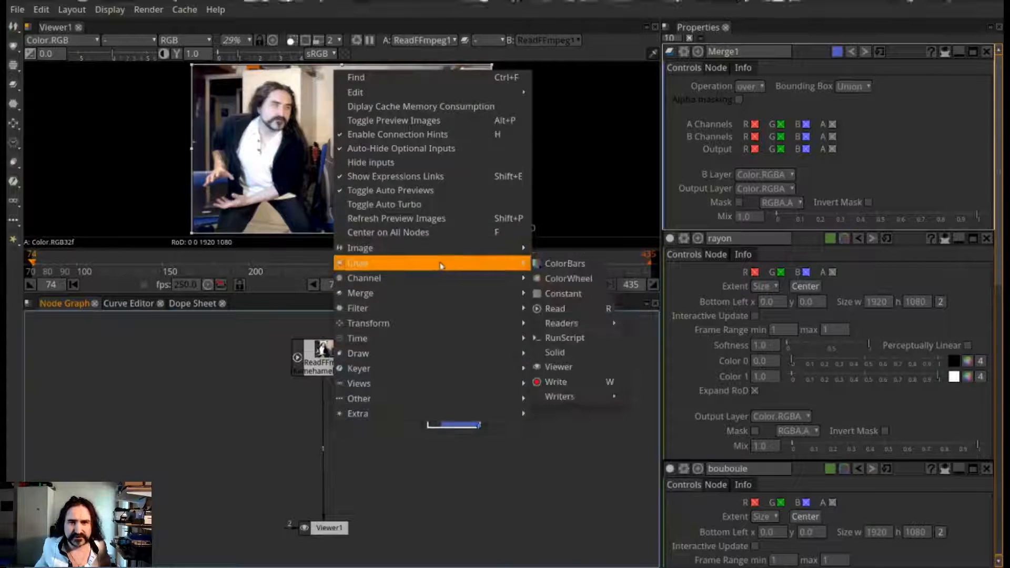
mouse_move(425, 289)
click(584, 325)
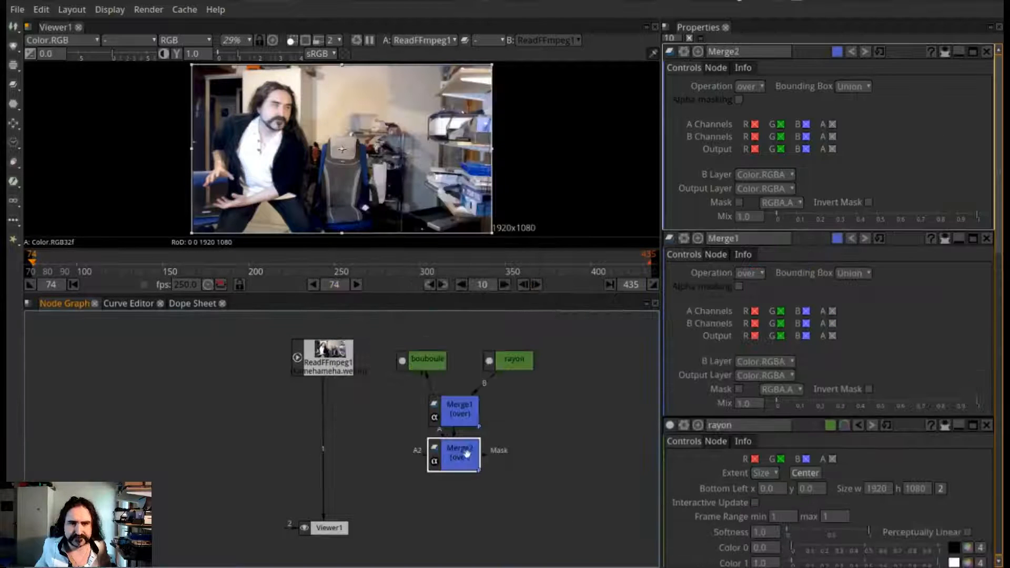
Move Merge2 beside the video connection, detach it from bouboule, and connect its A input to ReadFFmpeg1
drag(463, 455, 356, 451)
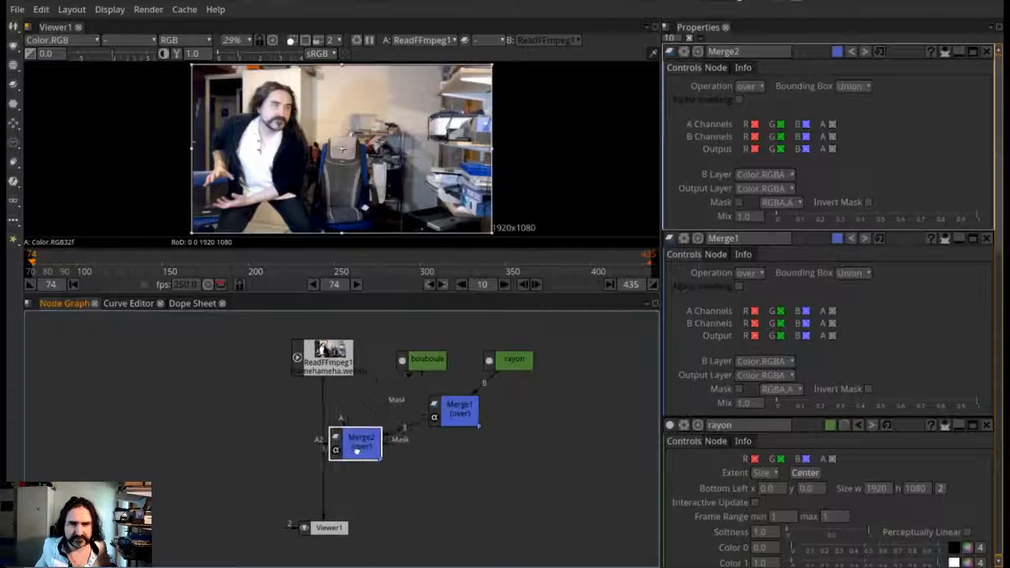
drag(390, 410, 409, 402)
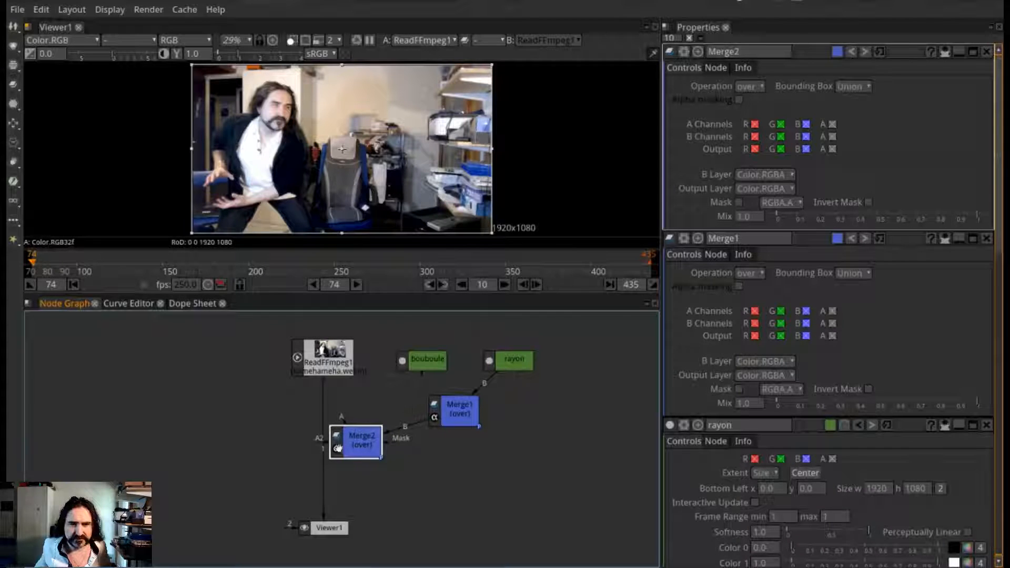
mouse_move(338, 447)
mouse_down()
mouse_move(313, 441)
mouse_move(341, 445)
mouse_up()
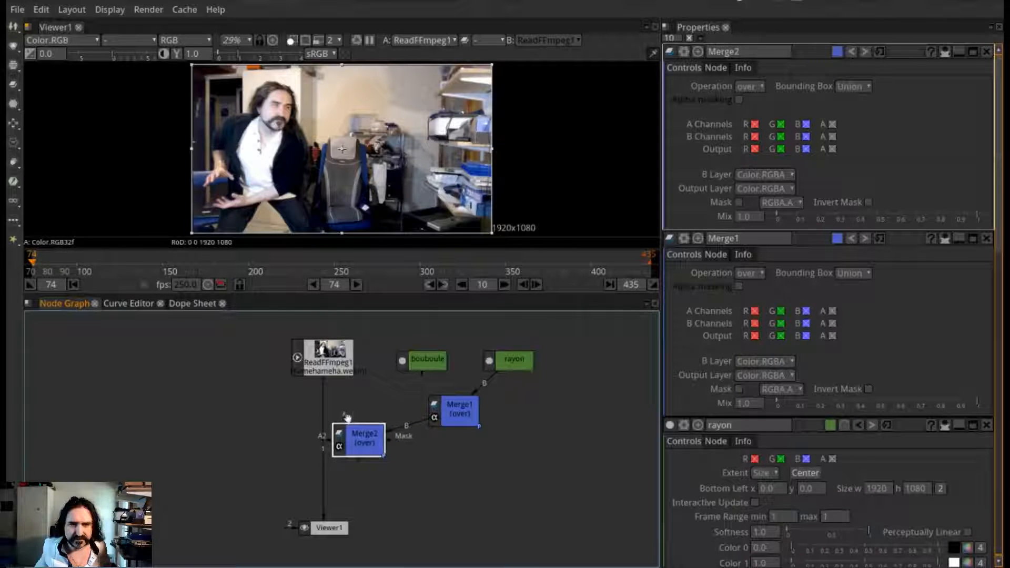
drag(342, 398, 332, 379)
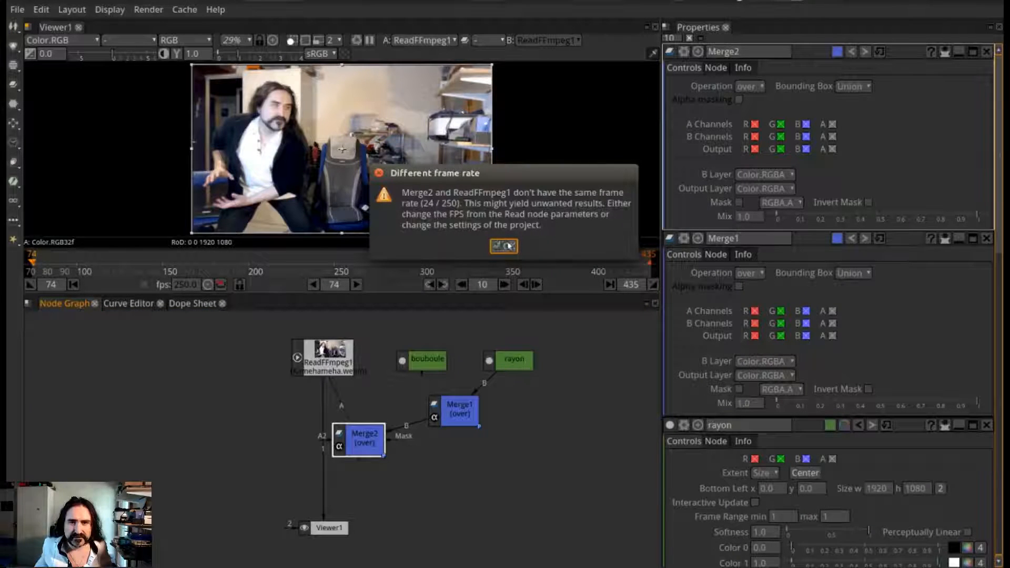
click(507, 246)
Feed Viewer1 from Merge2, line Merge1 up beside Merge2, and connect bouboule to Merge1's A input
drag(323, 482, 279, 468)
drag(364, 465, 327, 430)
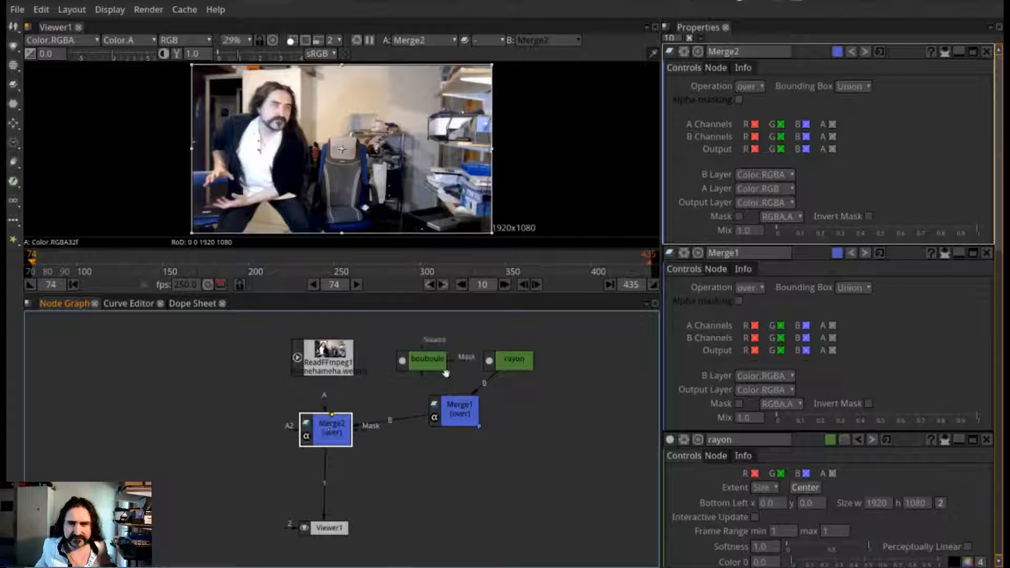
drag(462, 413, 434, 433)
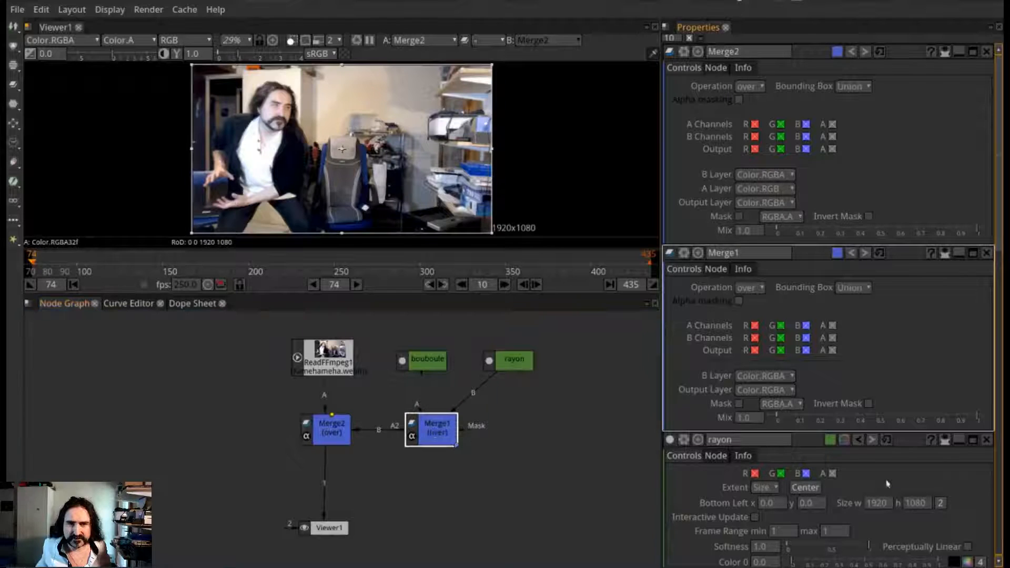
mouse_move(424, 371)
mouse_down()
mouse_move(421, 404)
mouse_move(412, 378)
mouse_move(423, 398)
mouse_move(434, 371)
mouse_move(416, 368)
mouse_up()
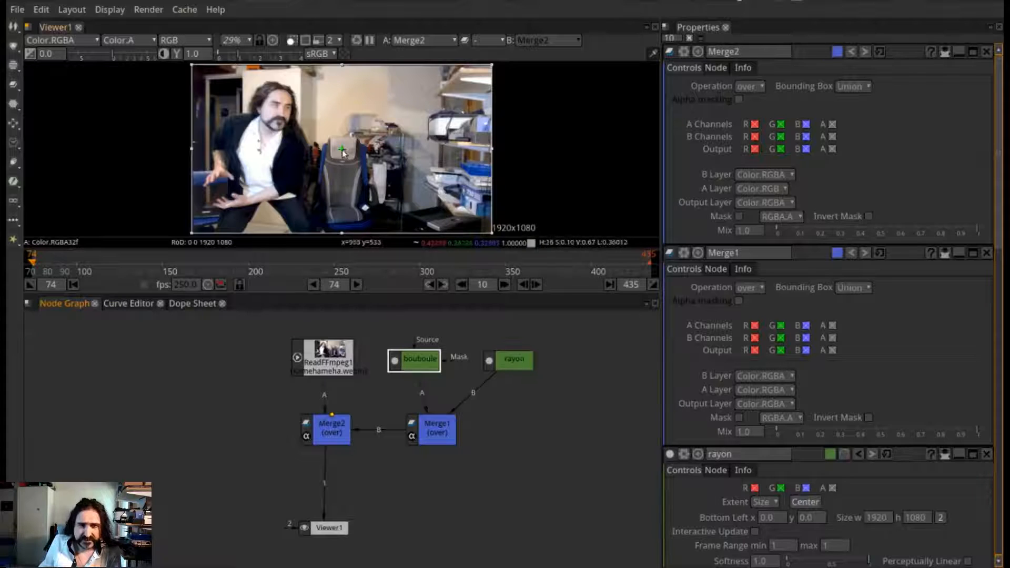
Move the rayon ellipse in the viewer to Bottom Left -593, -207 and spread the two Merge nodes slightly apart
drag(342, 153, 250, 185)
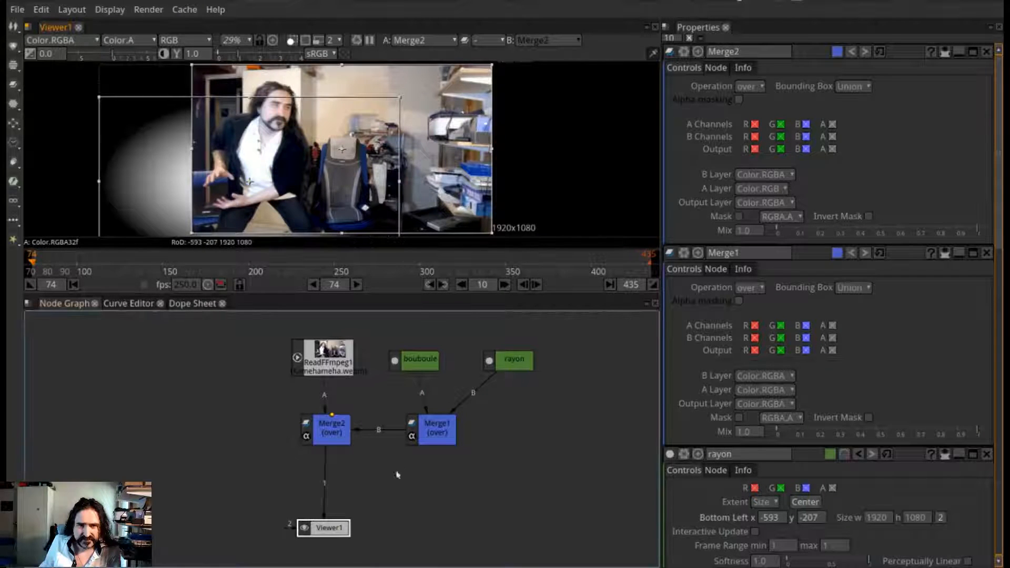
click(313, 433)
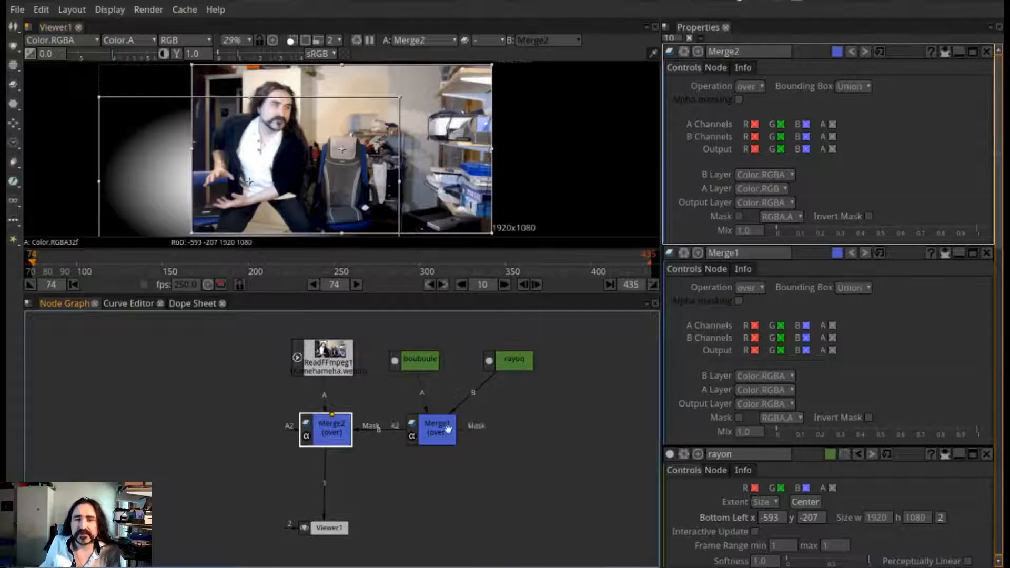
drag(356, 433, 343, 430)
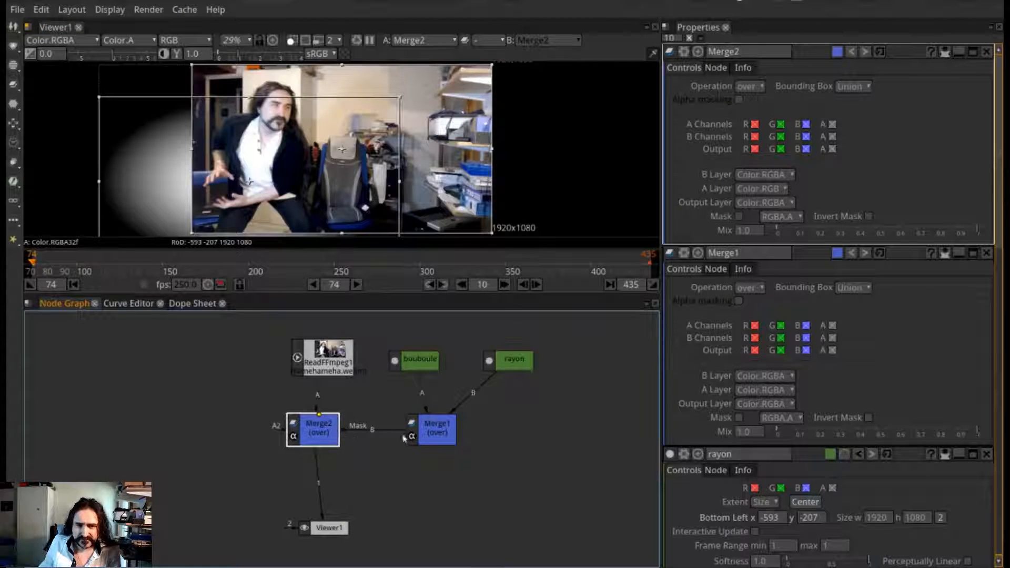
mouse_move(420, 426)
mouse_down()
mouse_move(434, 457)
mouse_move(426, 415)
mouse_move(426, 424)
mouse_up()
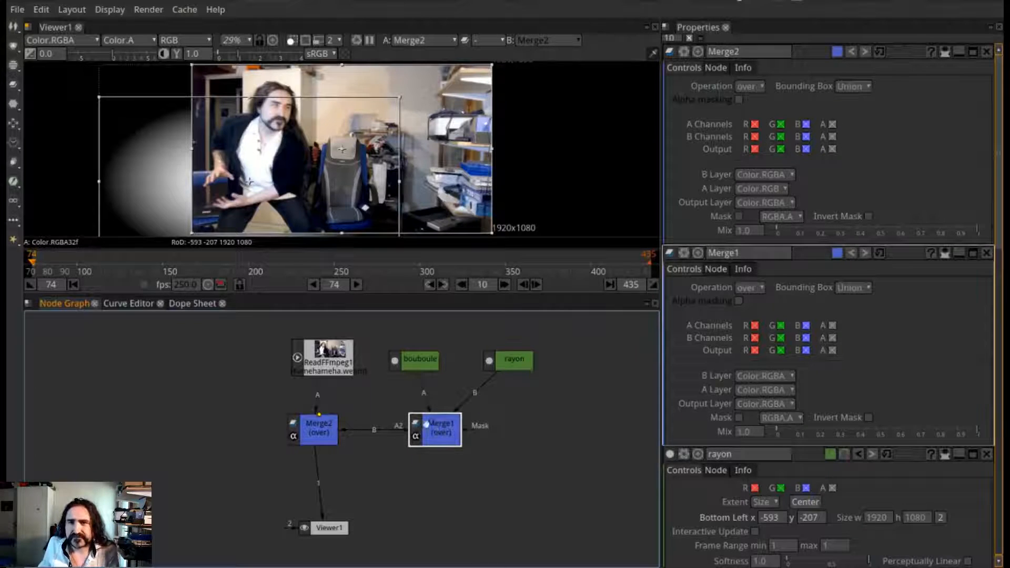
Set Merge2's Operation to under, and shift the rayon ellipse to Bottom Left -493, -228
click(325, 431)
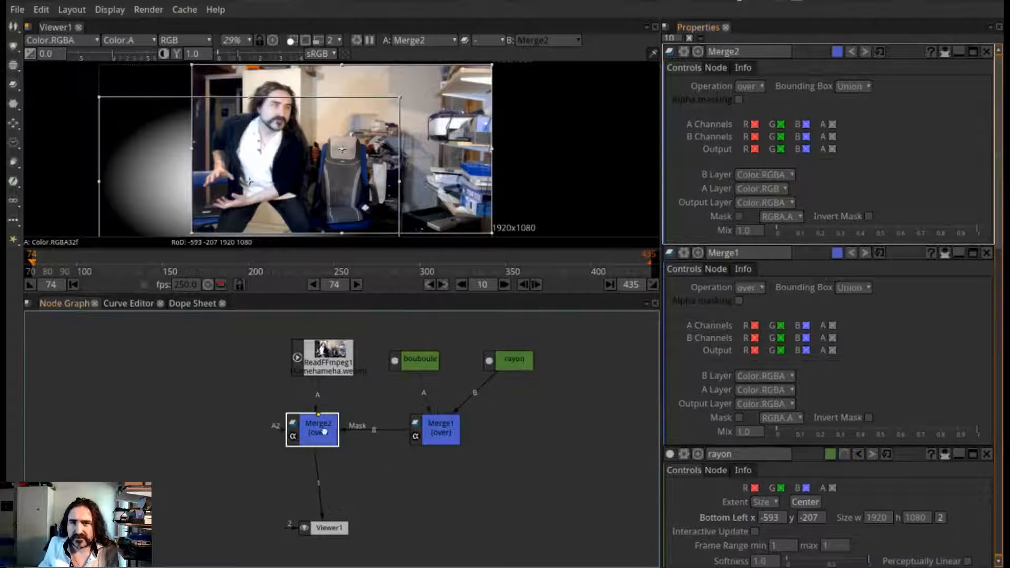
click(756, 89)
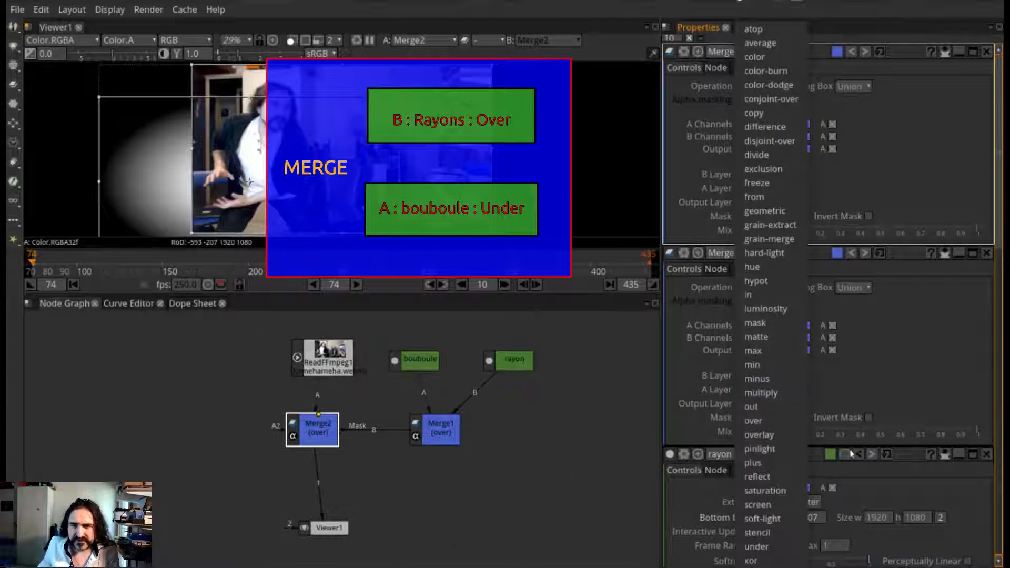
click(771, 546)
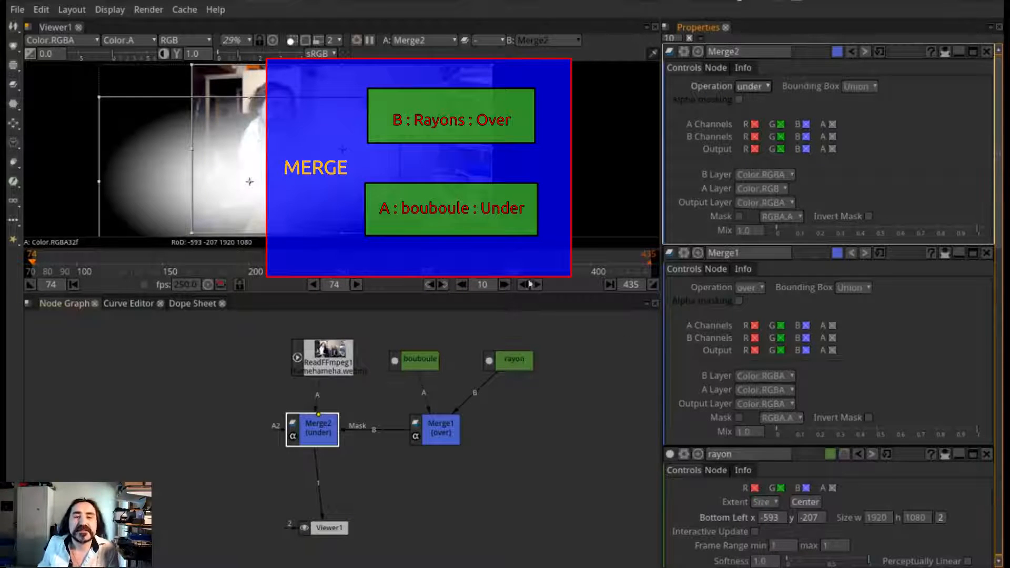
drag(308, 439, 319, 440)
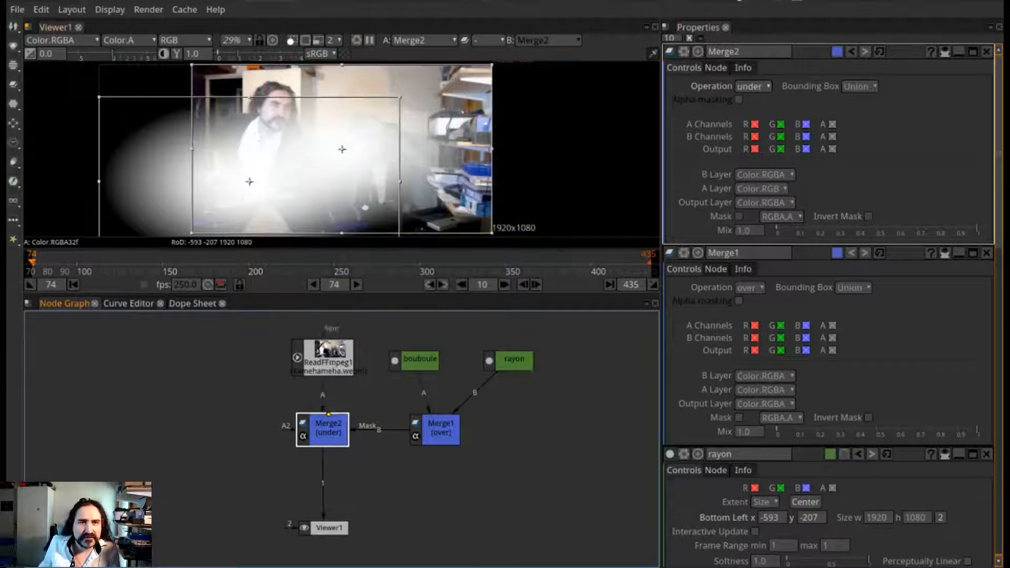
drag(222, 184, 265, 185)
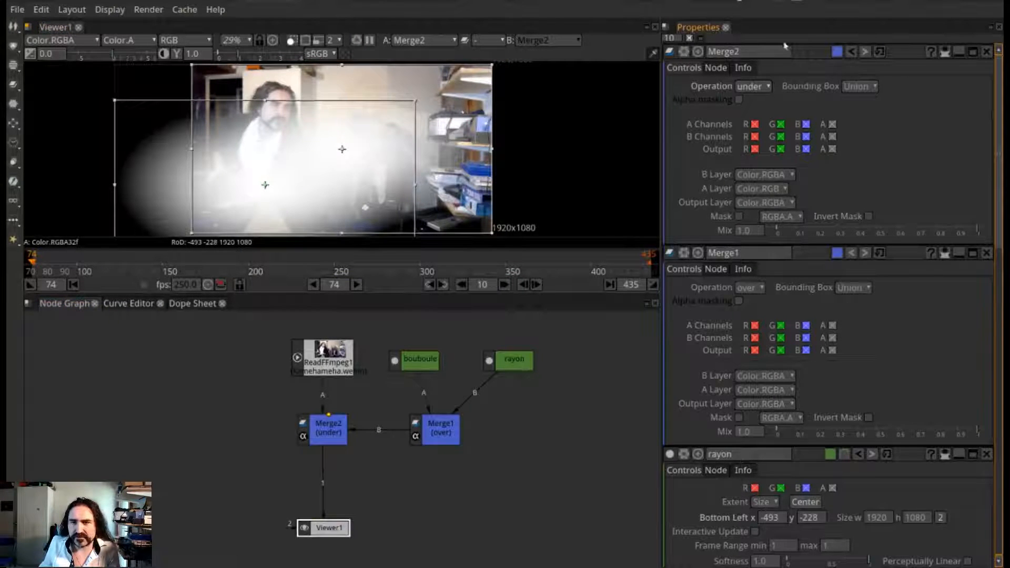
Set bouboule's Color 1 to yellow (Red 255, Green 234, Blue 0)
scroll(942, 371, down, 10)
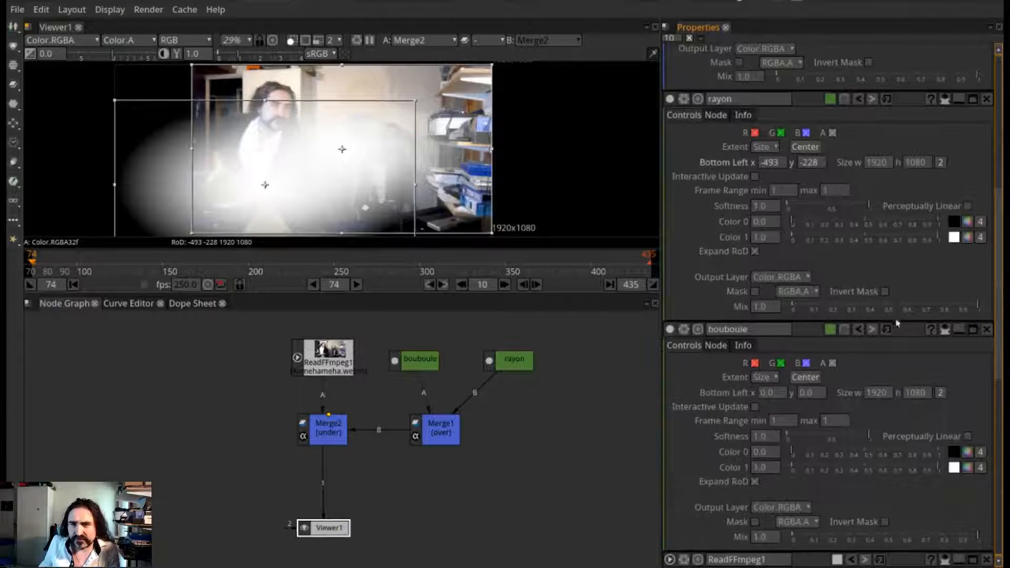
scroll(897, 323, down, 1)
scroll(906, 439, down, 1)
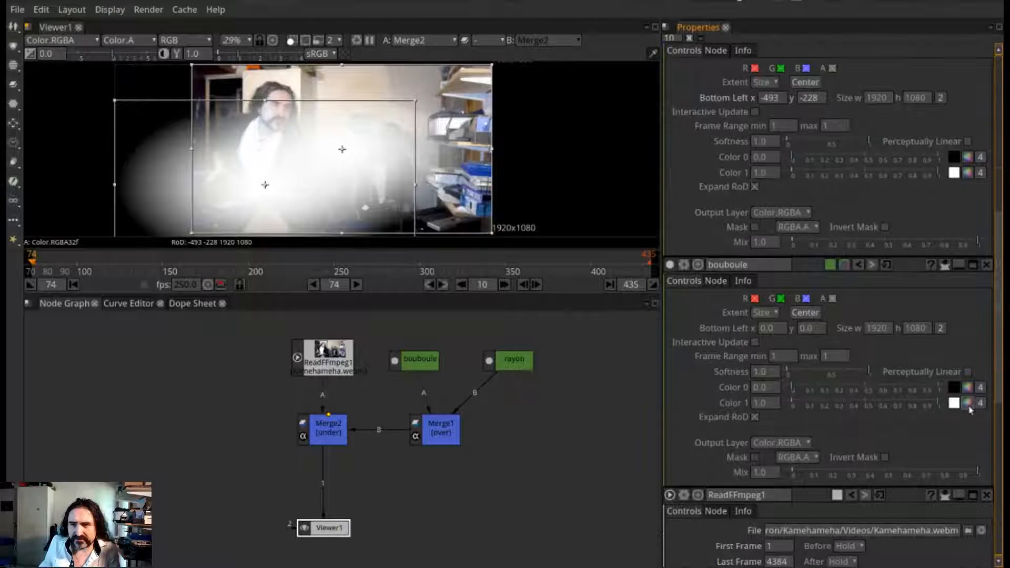
click(968, 404)
click(594, 146)
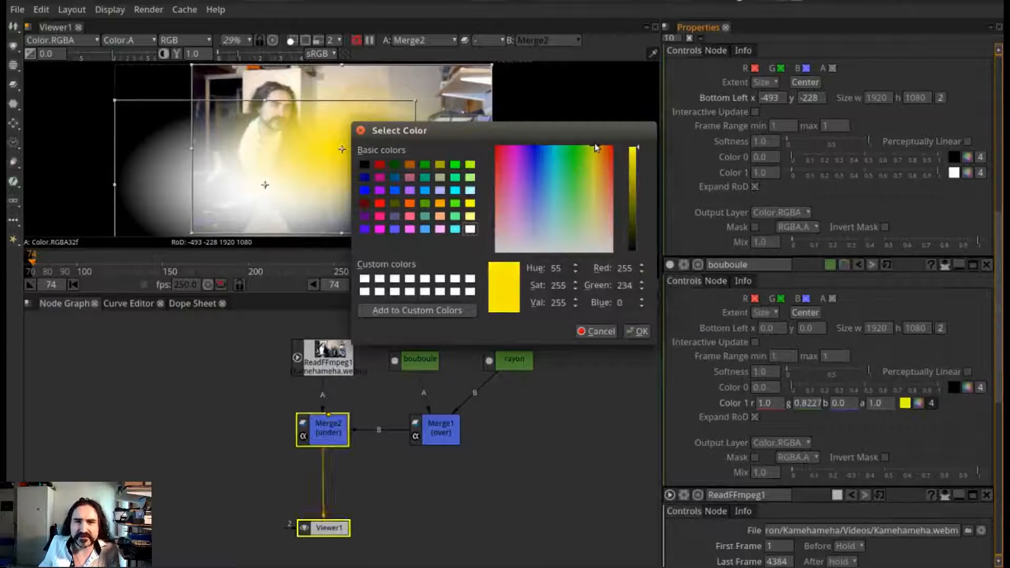
click(637, 332)
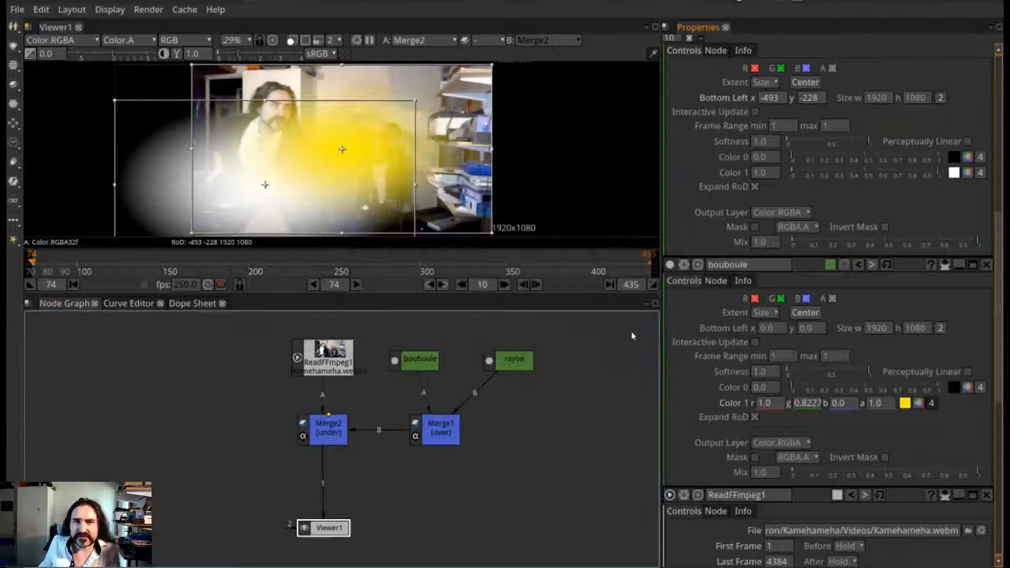
Move rayon to Bottom Left 527, -45, and shrink bouboule to about 243 × 190 between the man's hands
drag(265, 188, 425, 159)
drag(343, 154, 225, 193)
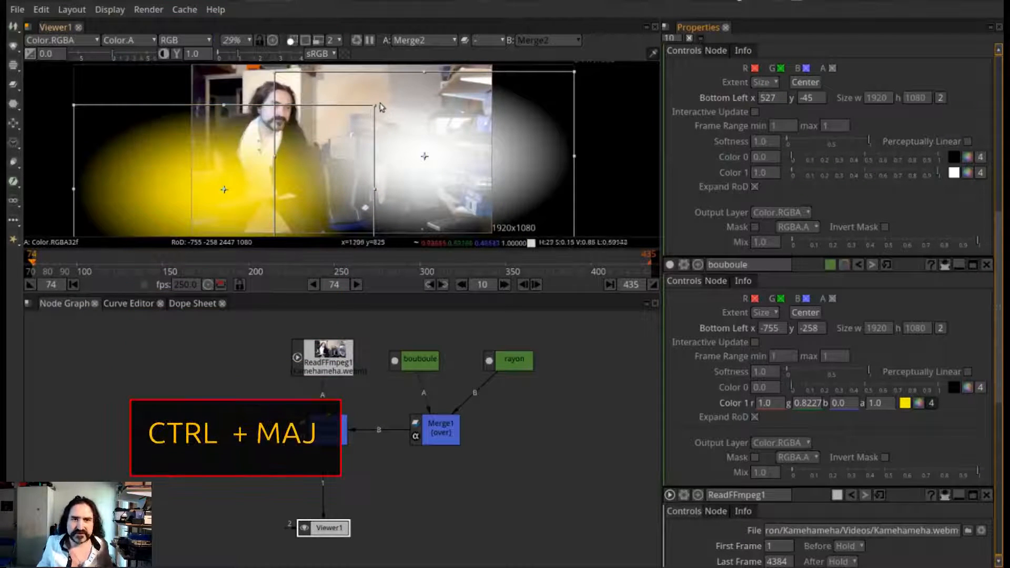
ctrl+shift+drag(375, 105, 284, 155)
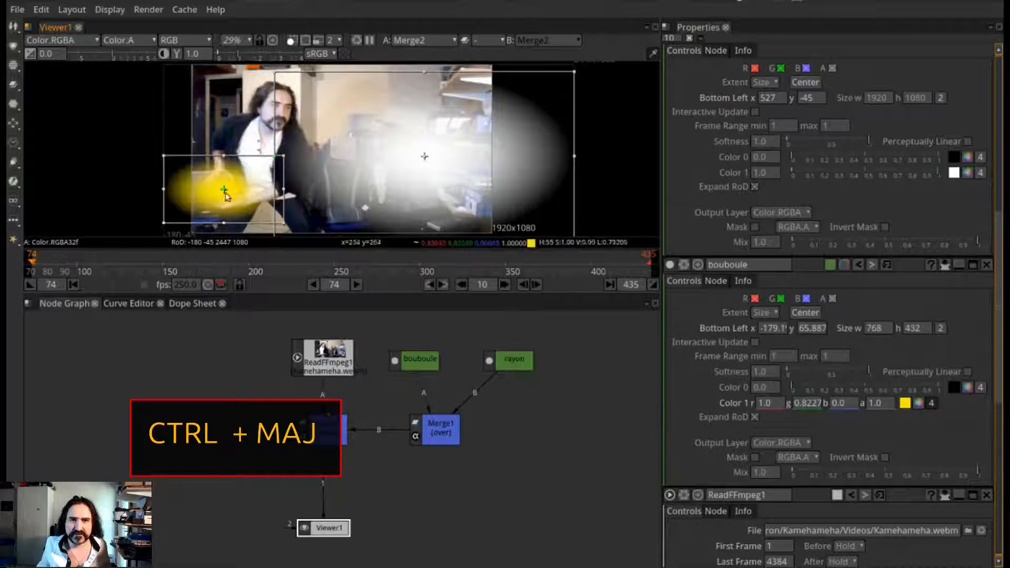
mouse_move(225, 195)
mouse_down()
mouse_move(278, 194)
mouse_move(267, 192)
mouse_move(273, 185)
mouse_move(227, 189)
mouse_up()
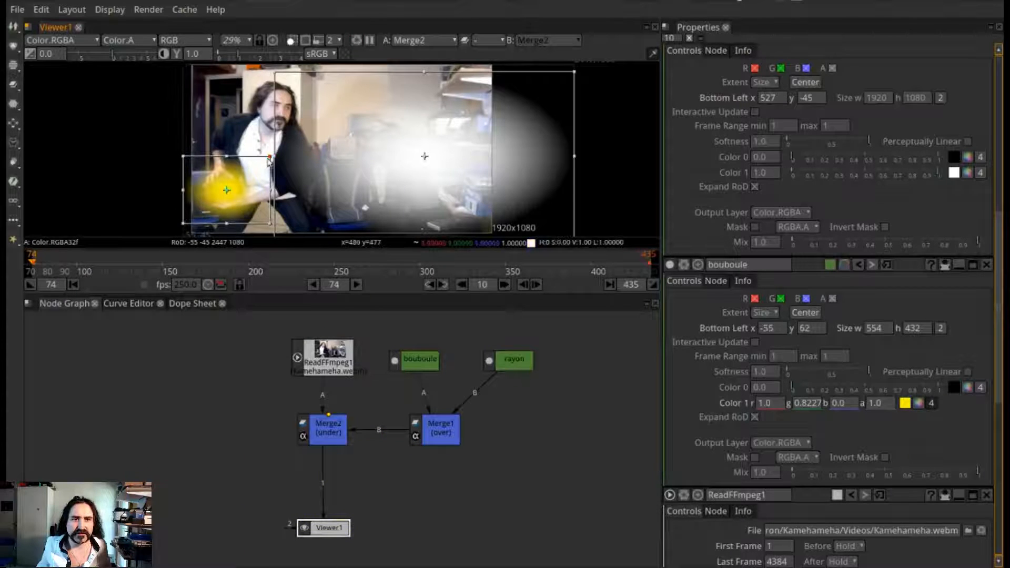
ctrl+drag(269, 157, 245, 177)
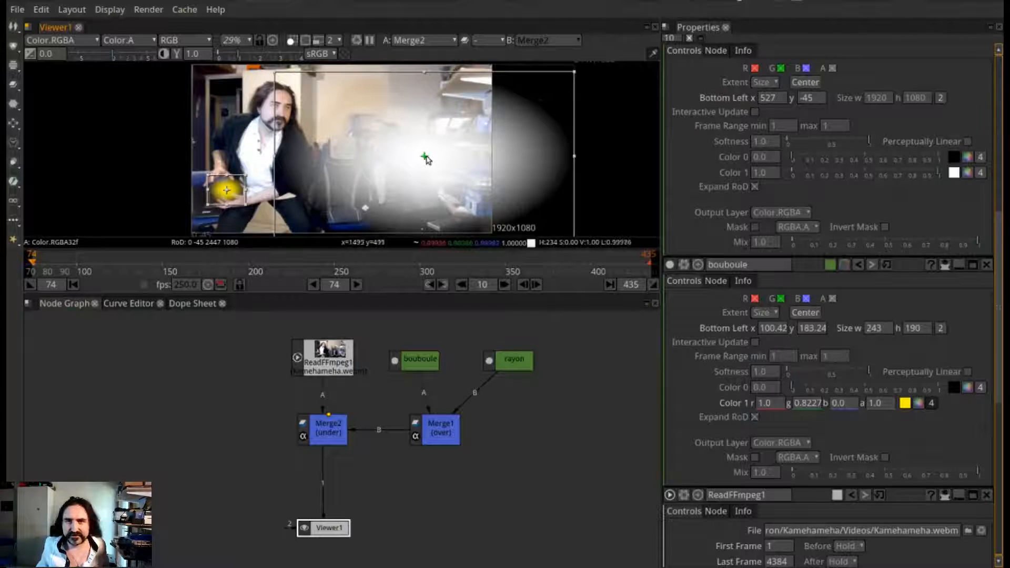
Move rayon partly off the frame to Bottom Left 978, -7 and set its Color 1 to about 0.79
drag(426, 159, 426, 159)
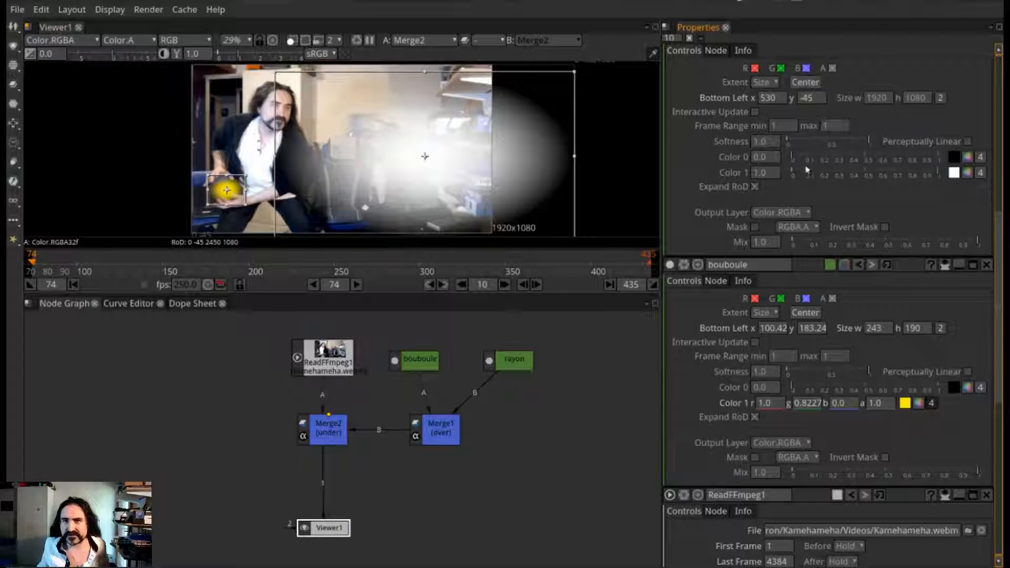
drag(425, 156, 495, 151)
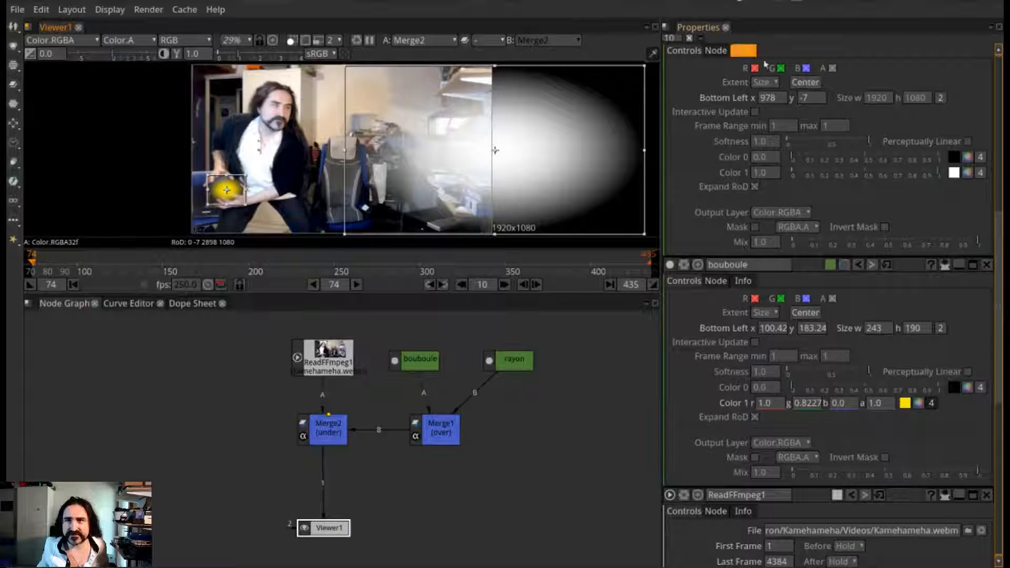
click(908, 173)
Set a key on all of Merge2's parameters at frame 74
scroll(895, 226, up, 5)
scroll(889, 237, up, 8)
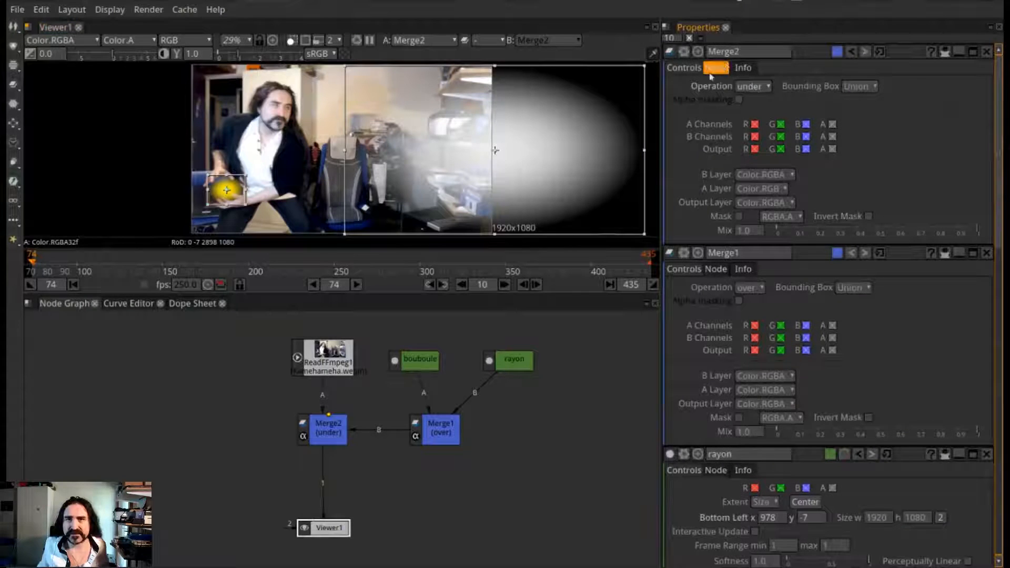
click(683, 53)
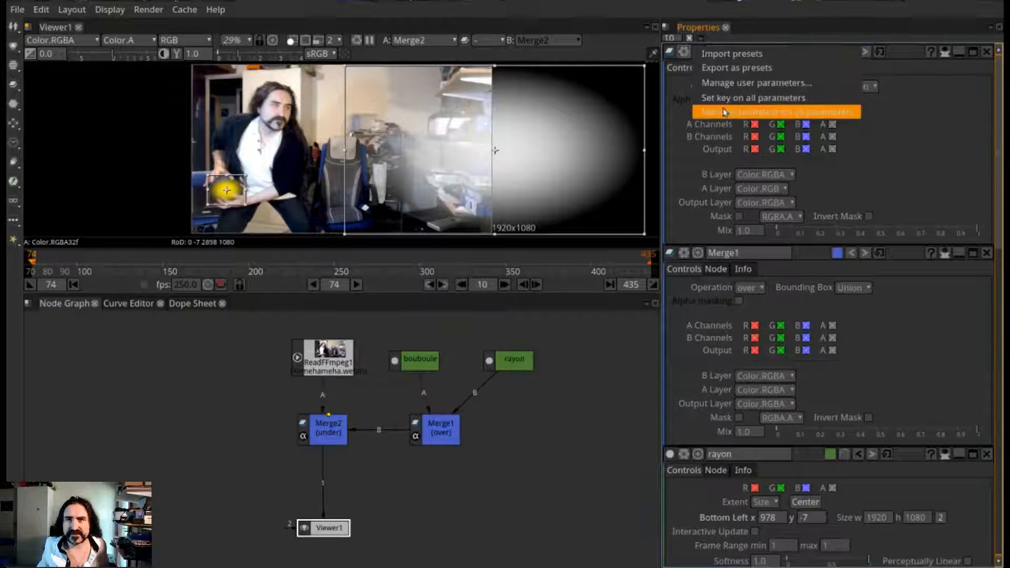
click(726, 101)
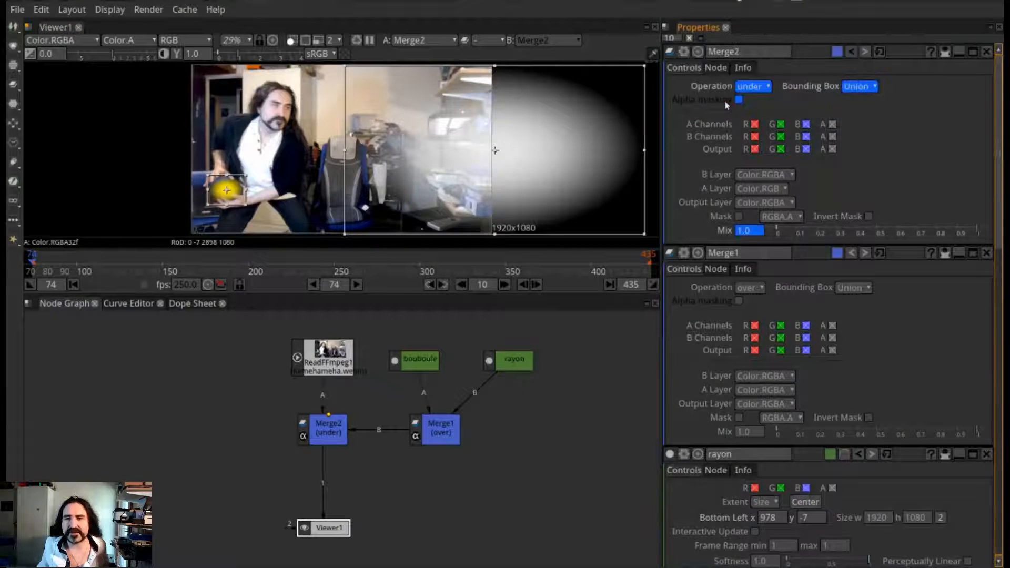
Set a key on all of rayon's parameters at frame 74
scroll(895, 265, down, 3)
scroll(940, 267, up, 3)
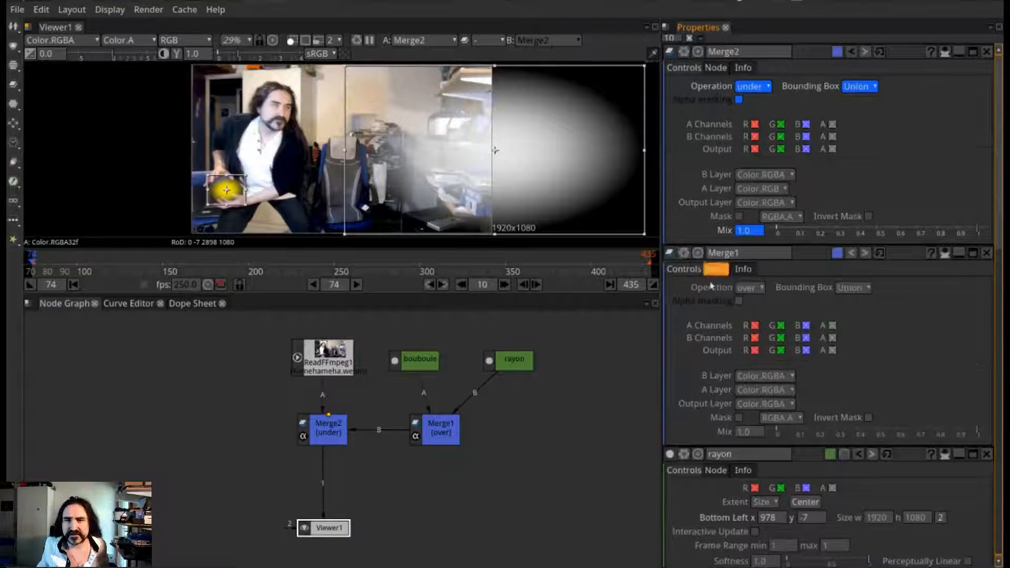
scroll(710, 268, down, 3)
click(683, 325)
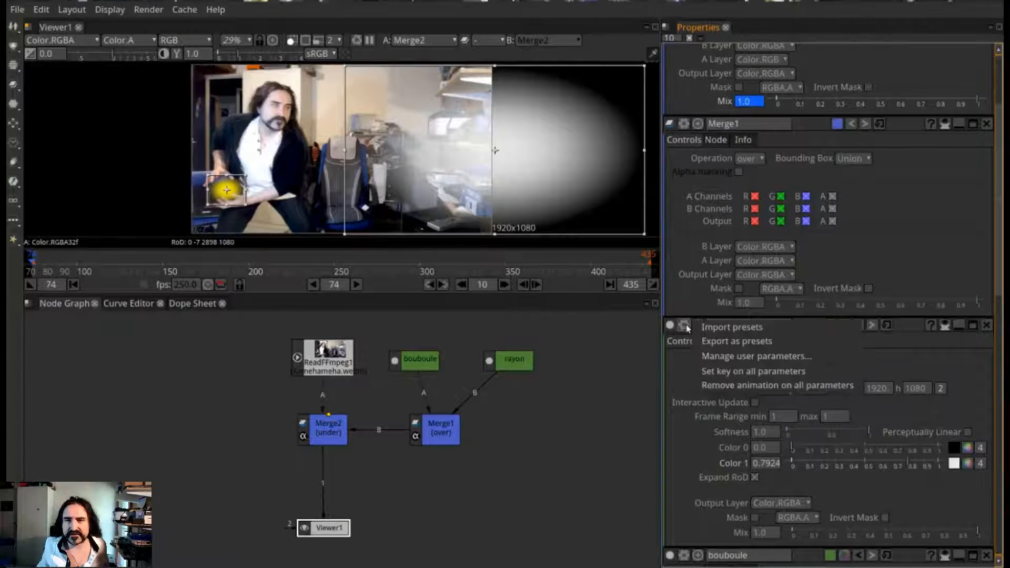
click(747, 368)
scroll(764, 328, up, 3)
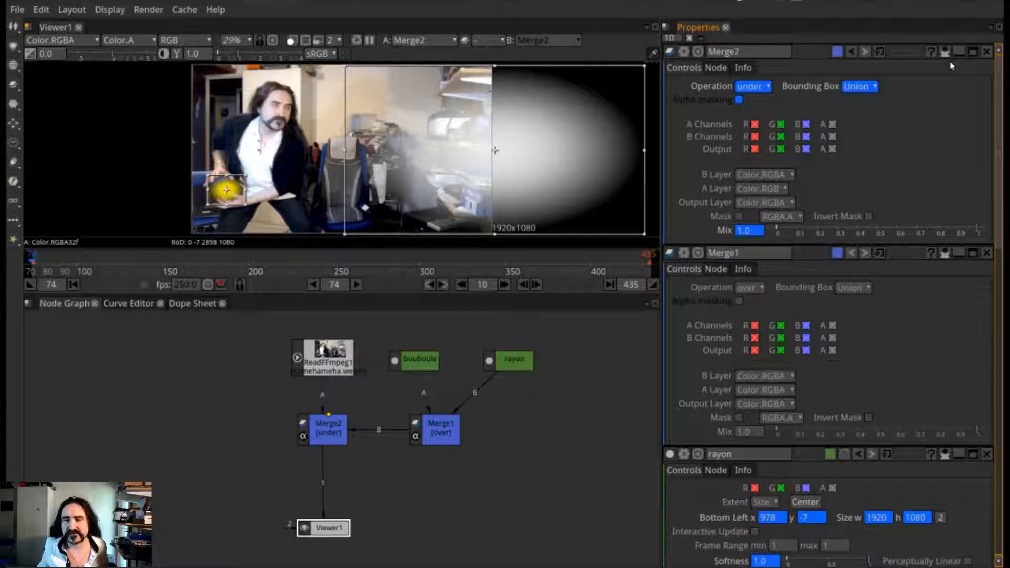
Set a key on all parameters of bouboule and of ReadFFmpeg1 at frame 74
scroll(755, 356, down, 10)
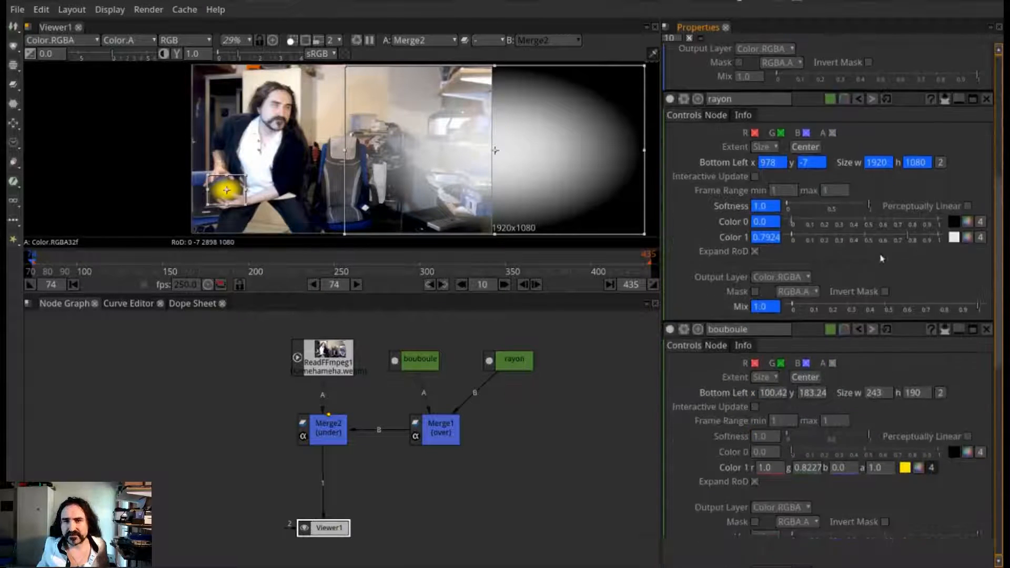
click(682, 233)
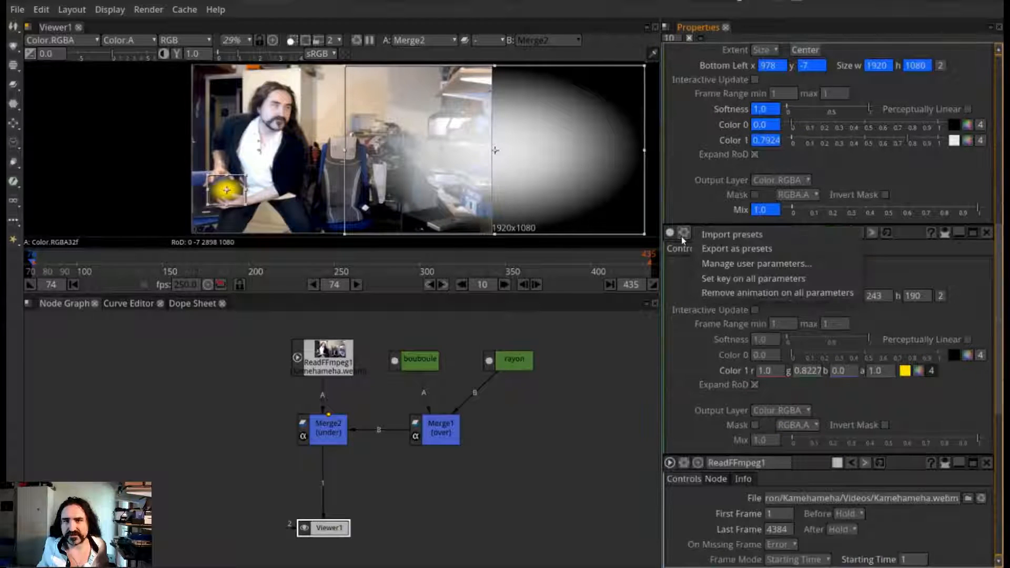
click(737, 284)
scroll(699, 316, down, 3)
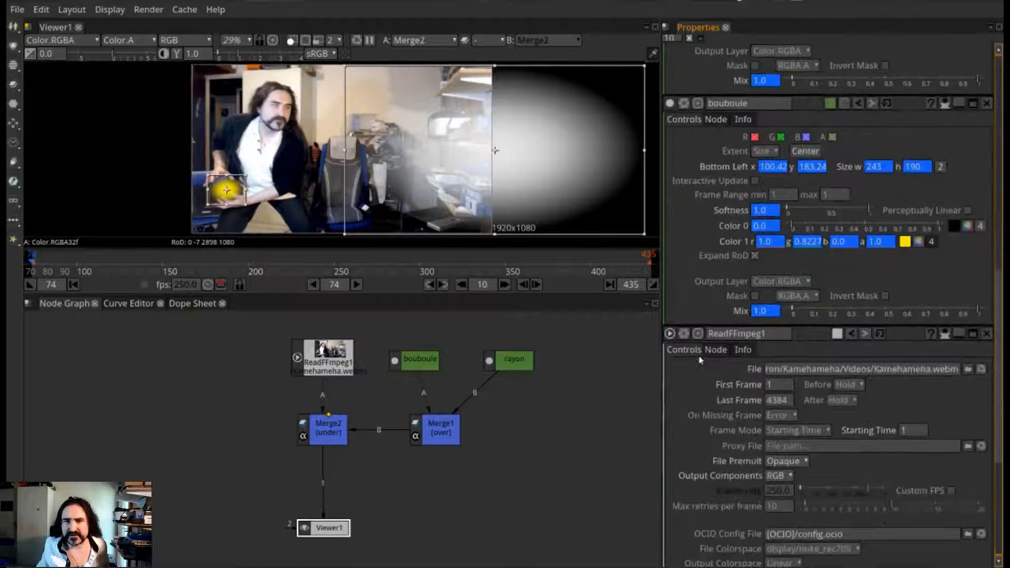
click(683, 333)
click(747, 362)
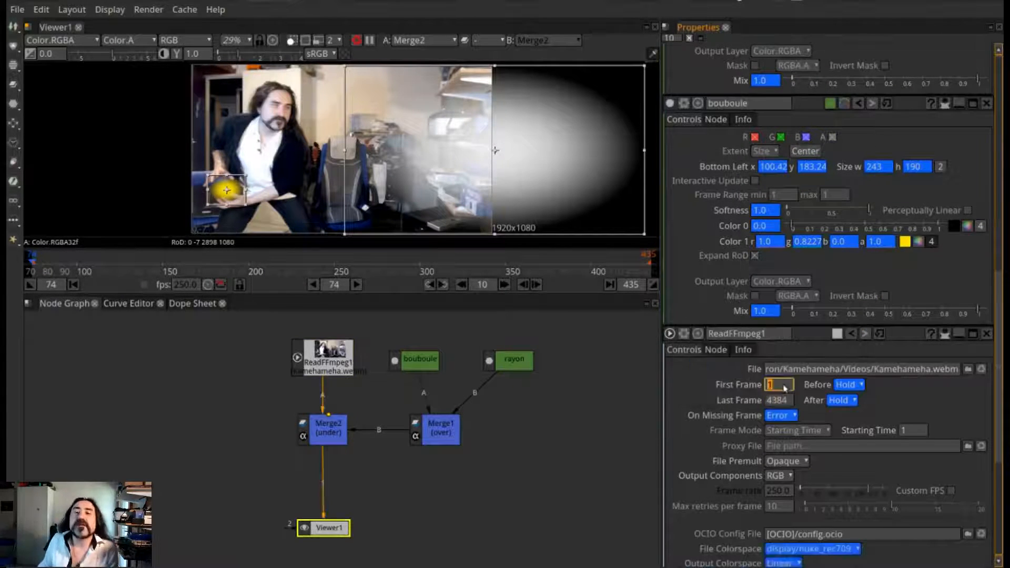
At frame 91, move bouboule back between the man's hands and shrink it to fit the gap
scroll(789, 390, down, 3)
scroll(789, 391, down, 3)
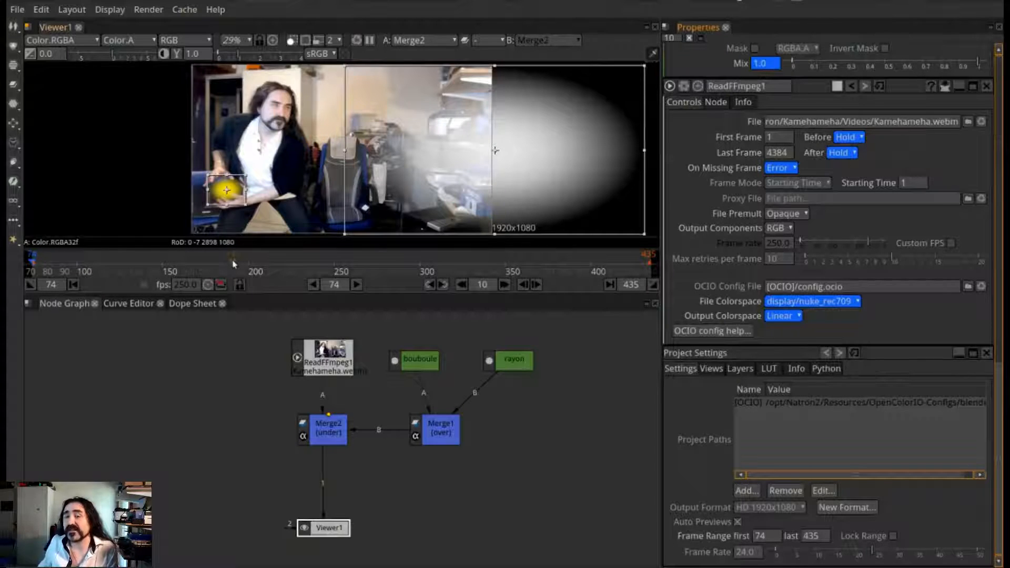
scroll(782, 305, up, 15)
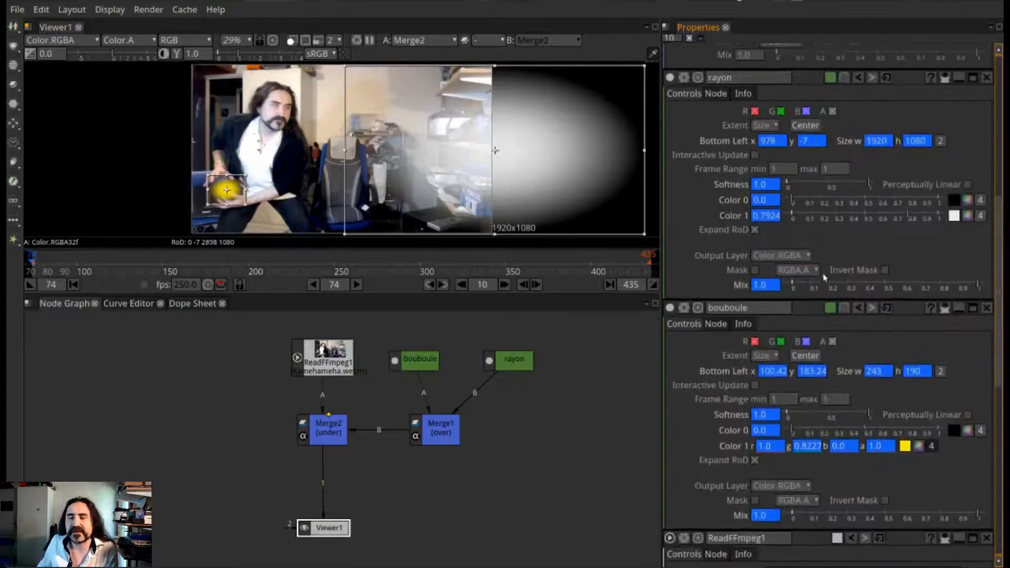
scroll(827, 271, up, 1)
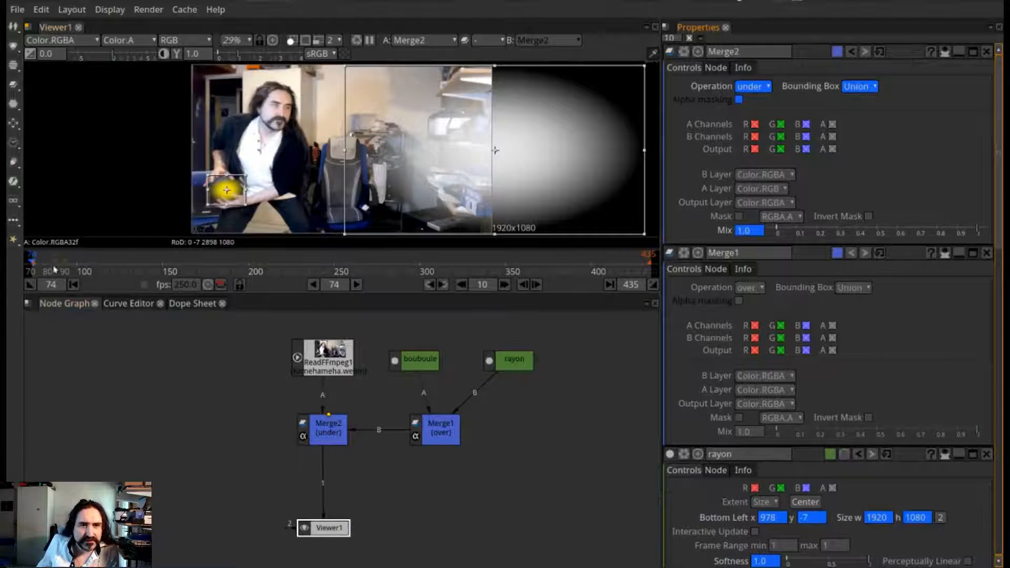
mouse_move(51, 269)
mouse_down()
mouse_move(69, 267)
mouse_move(62, 272)
mouse_up()
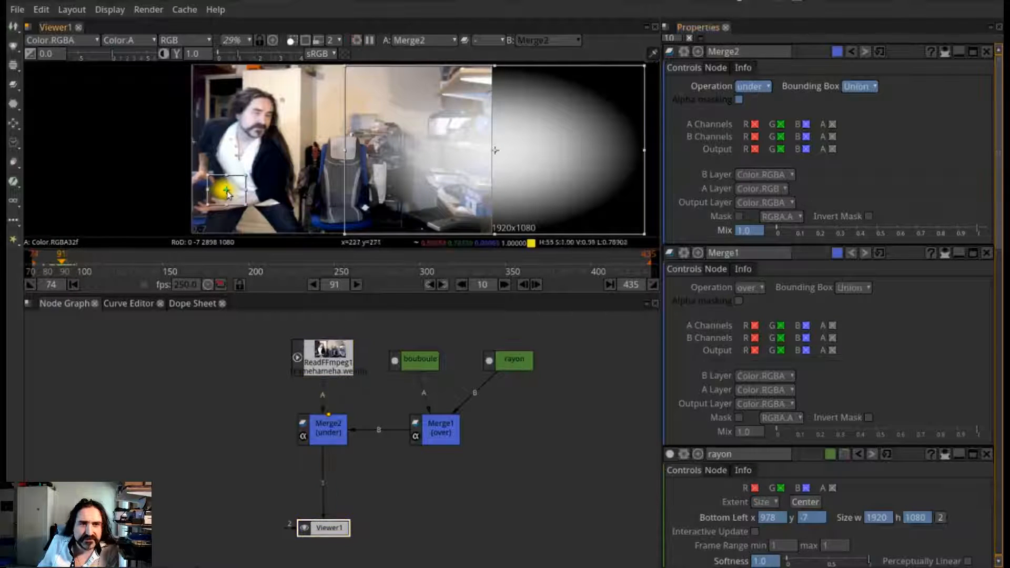
drag(205, 199, 205, 195)
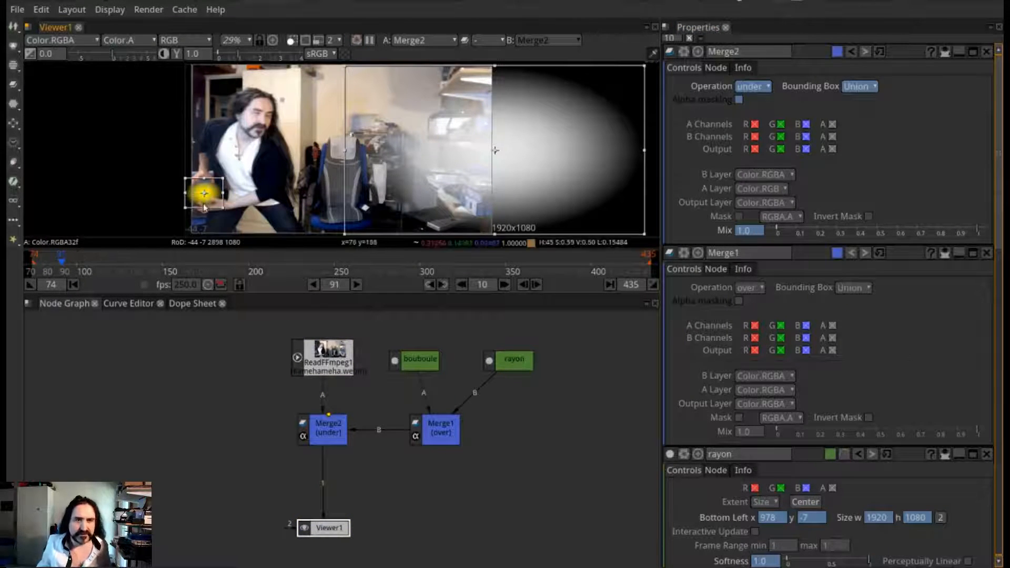
drag(223, 193, 206, 197)
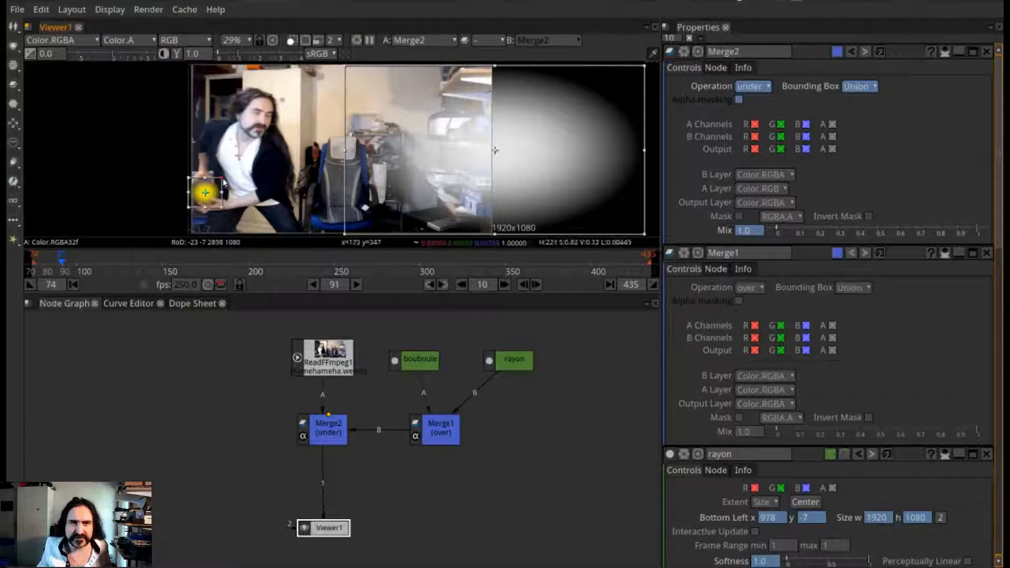
drag(223, 182, 219, 181)
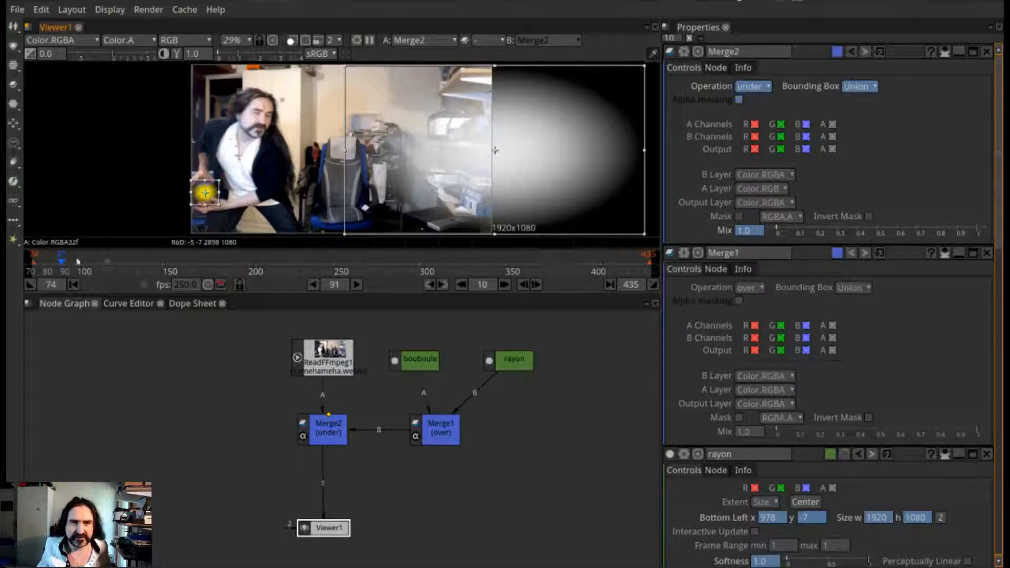
Enlarge bouboule slightly around its centre at frame 107 and shrink it slightly at frame 117
drag(76, 263, 88, 263)
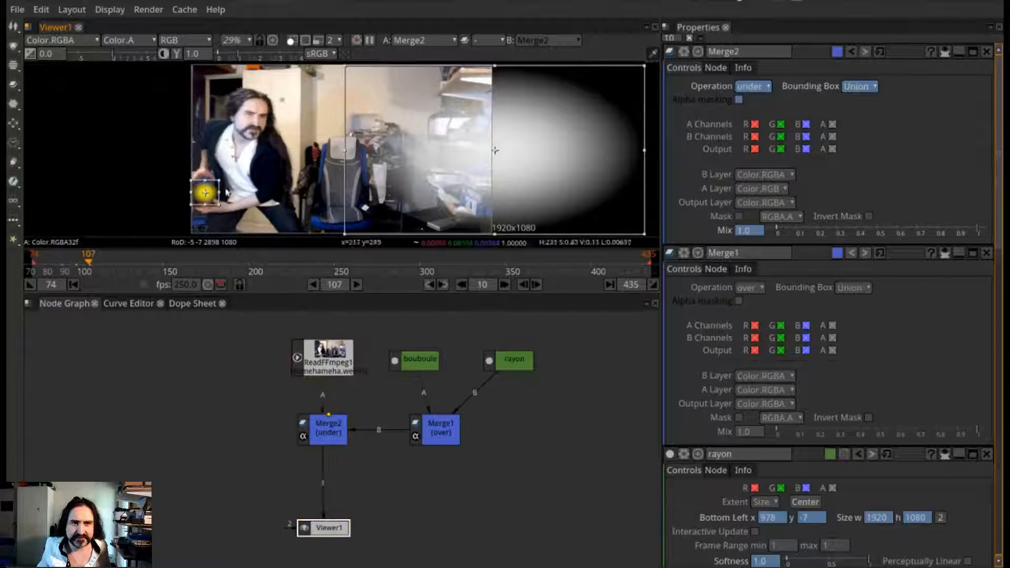
drag(218, 181, 223, 177)
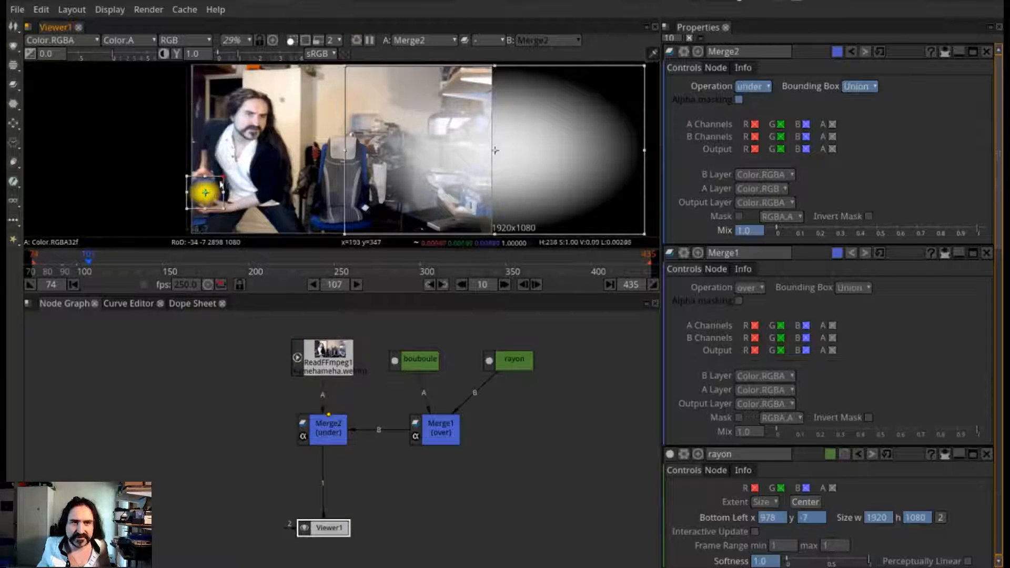
click(106, 265)
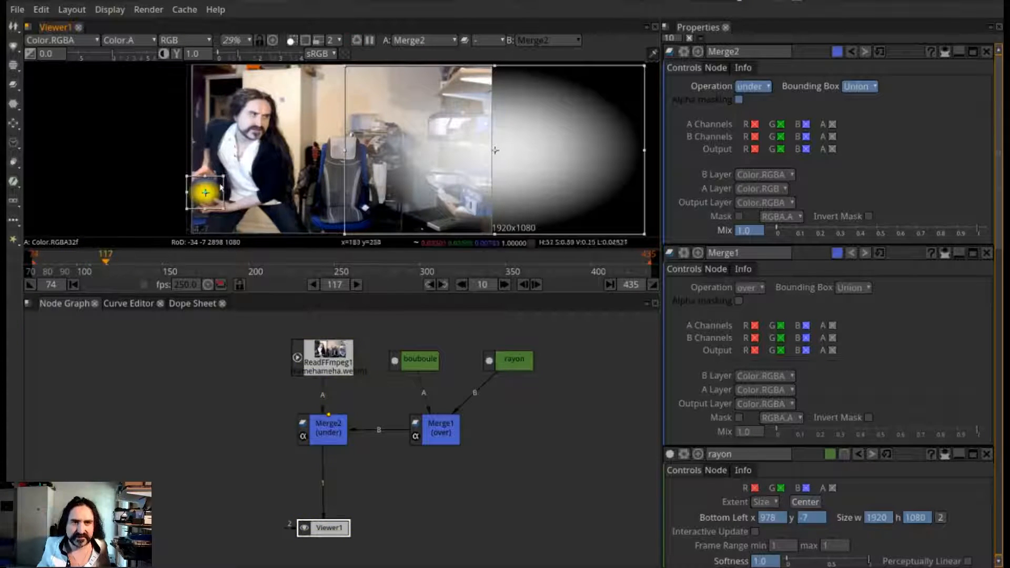
drag(224, 176, 220, 179)
Enlarge bouboule at frame 130, and further to about 326 × 287 at frame 144
click(128, 263)
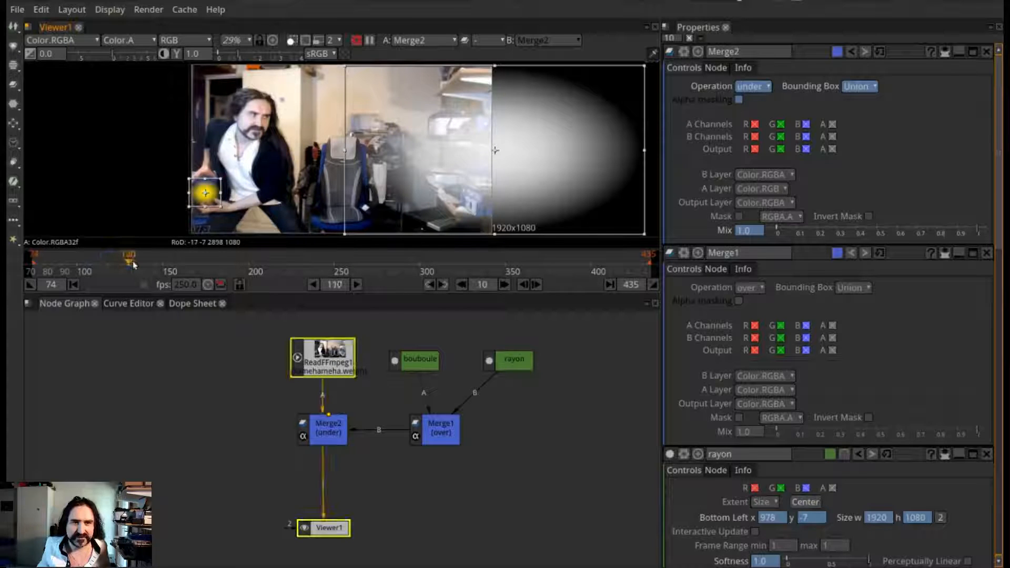
drag(221, 179, 226, 173)
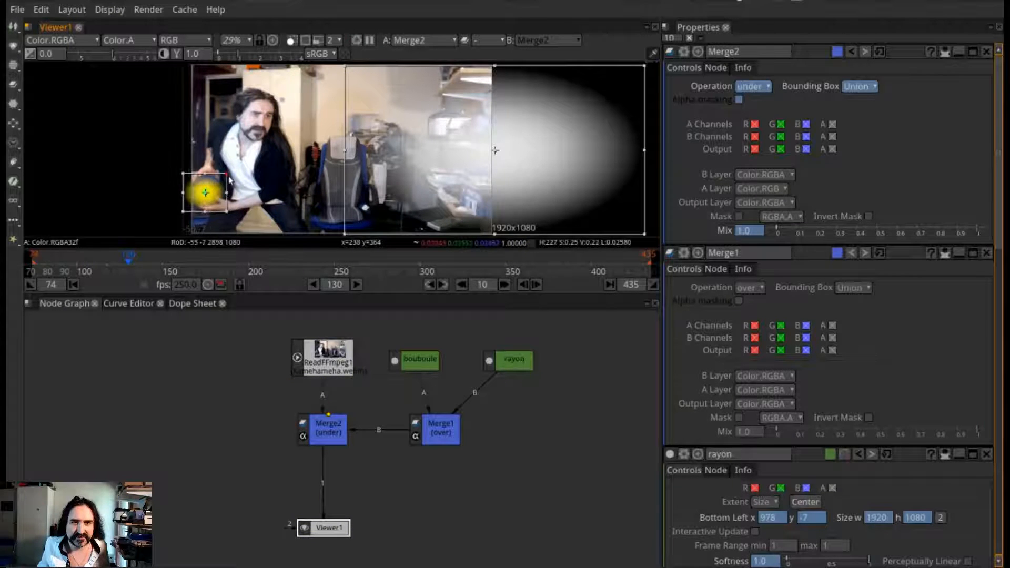
click(152, 263)
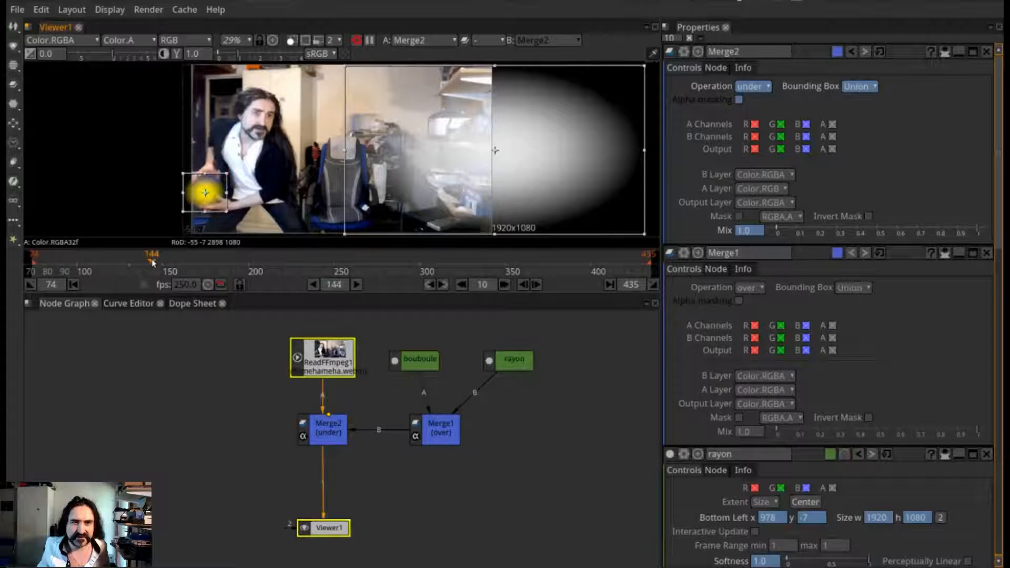
drag(219, 190, 235, 168)
At frame 180, move bouboule to Bottom Left -47, 145 to follow the man's hands
click(176, 263)
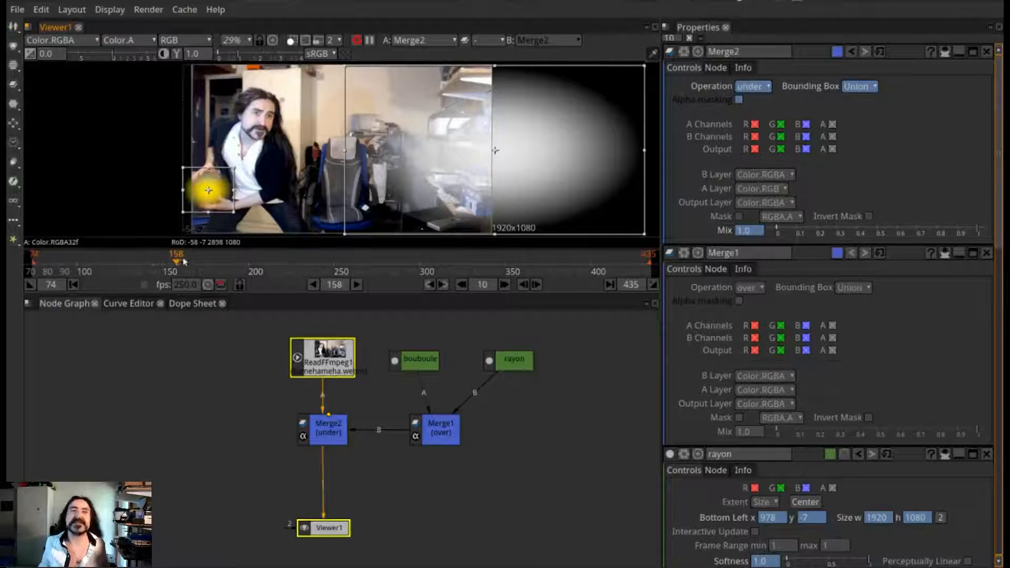
click(215, 261)
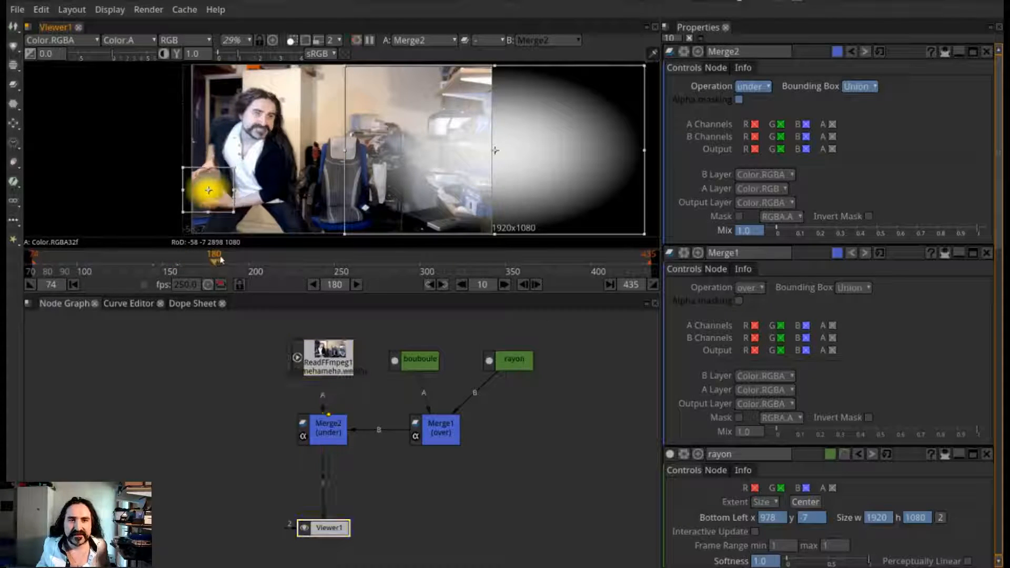
drag(208, 190, 209, 188)
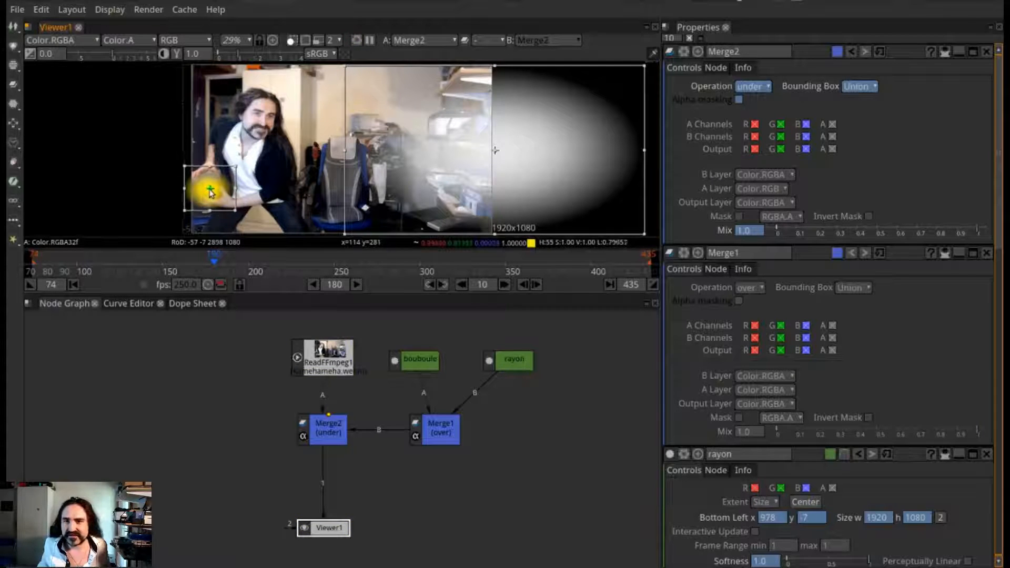
Set bouboule's Softness to about 0.899 at frame 180, trying Perceptually Linear on and switching it back off
scroll(937, 167, down, 15)
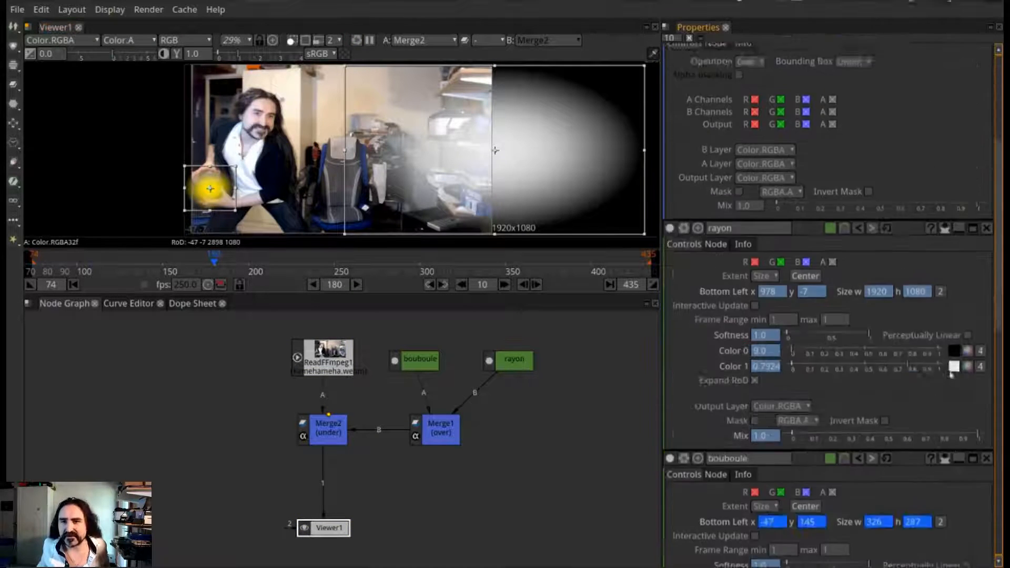
scroll(959, 328, up, 2)
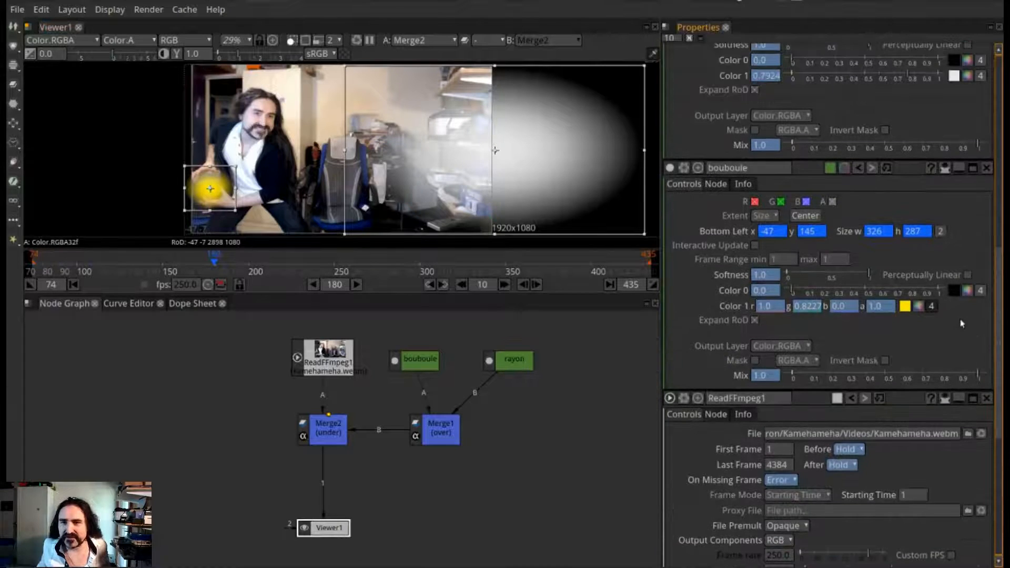
scroll(956, 326, up, 1)
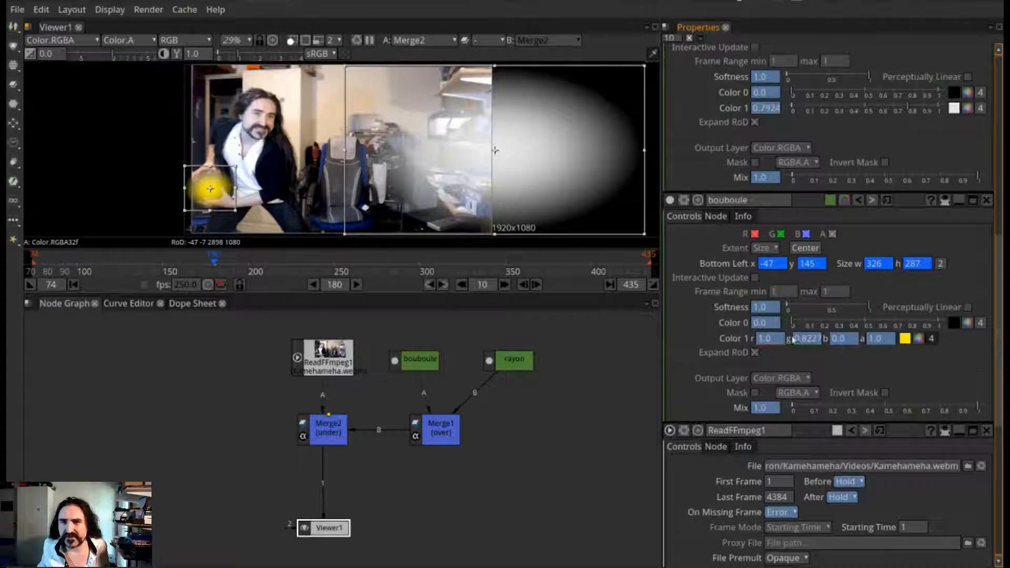
mouse_move(869, 308)
mouse_down()
mouse_move(835, 317)
mouse_move(862, 311)
mouse_up()
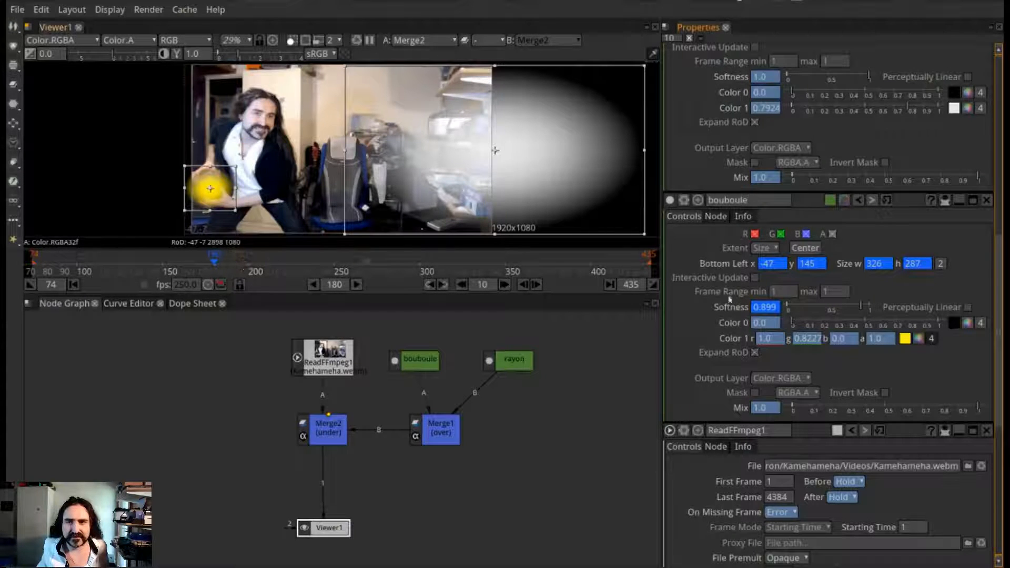
click(968, 309)
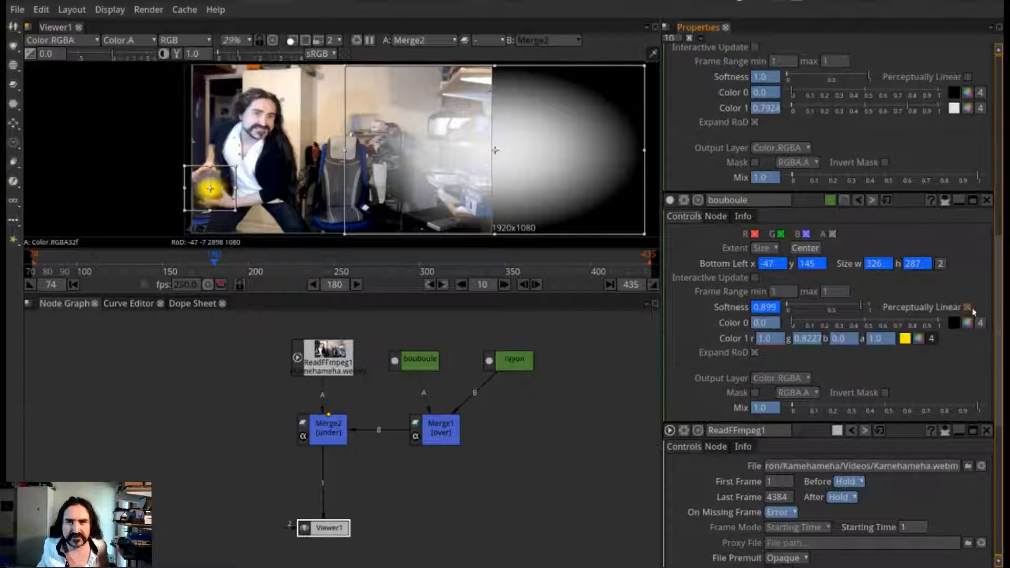
click(968, 308)
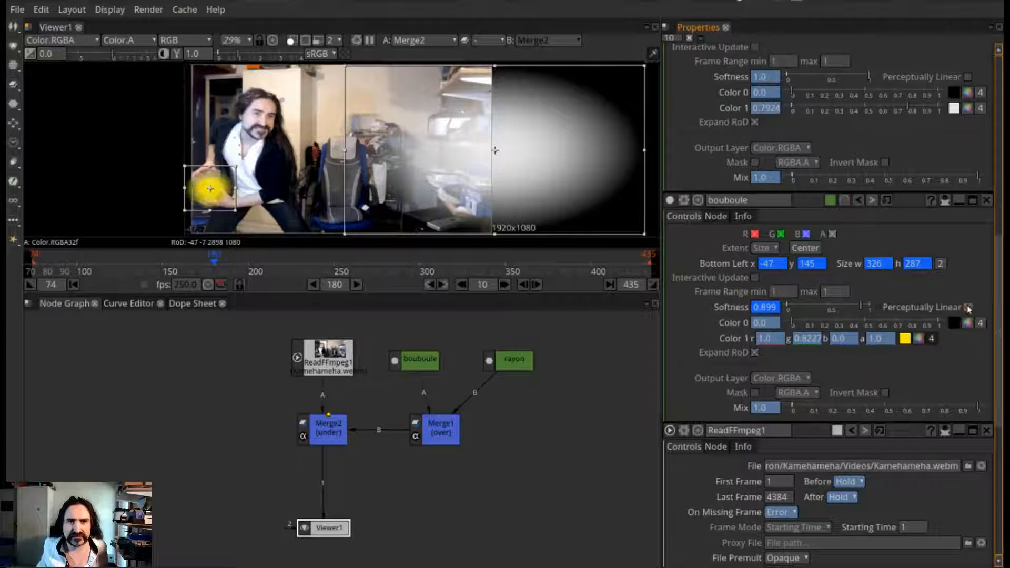
At frame 200, set bouboule's Softness to about 0.605 and enlarge it to about 376 × 331
click(246, 263)
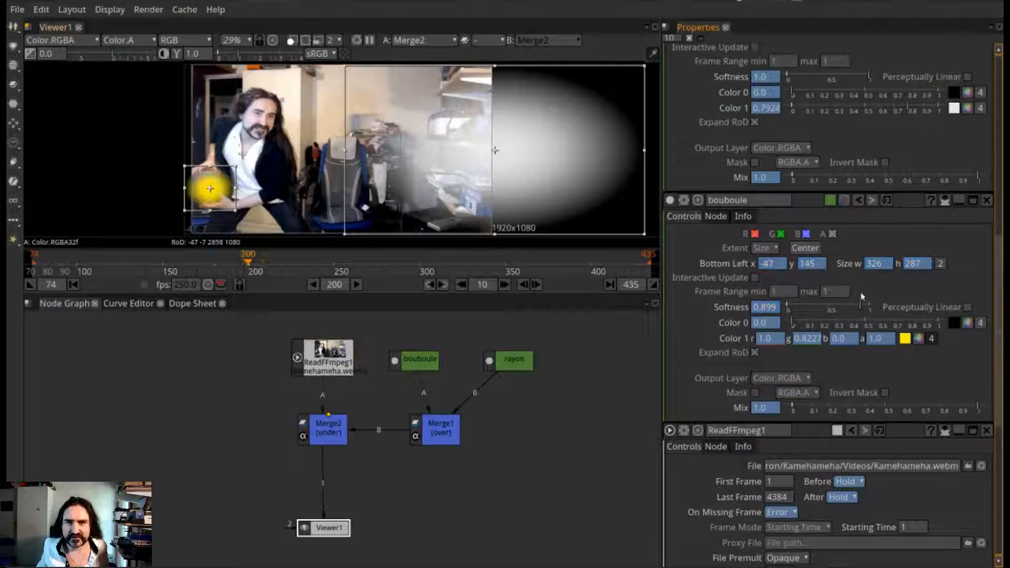
drag(862, 311, 837, 311)
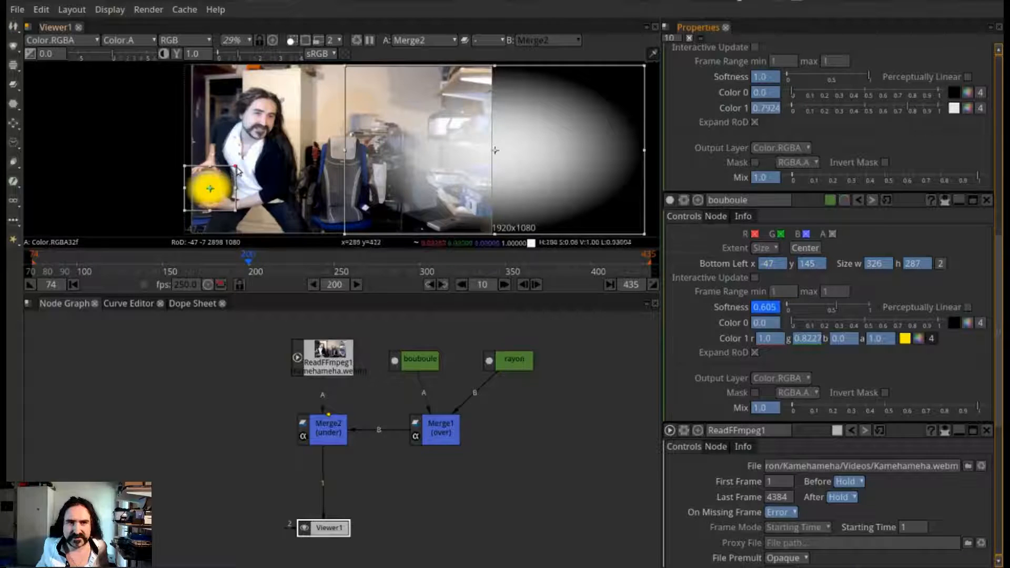
drag(236, 166, 240, 165)
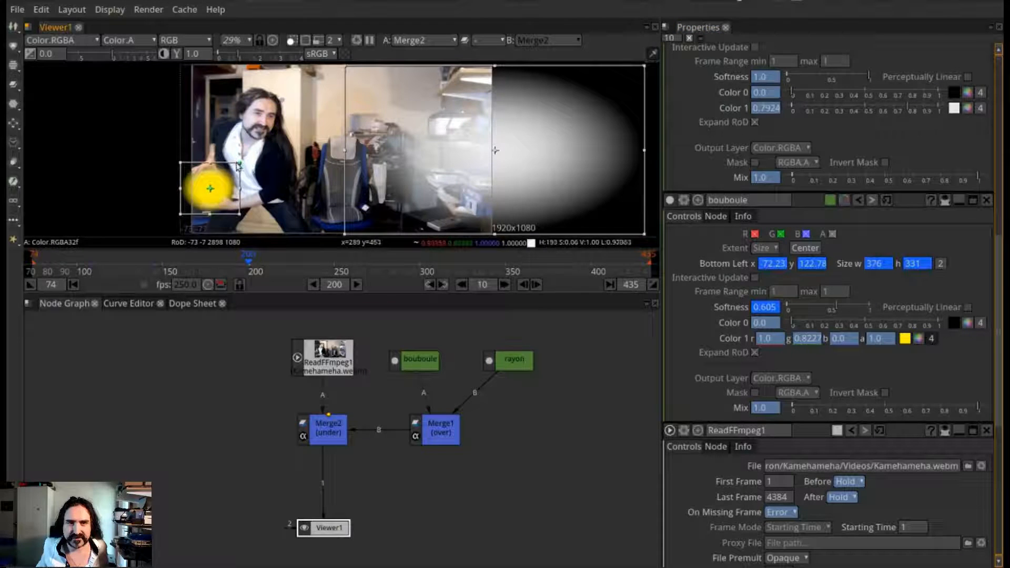
At frame 217, shrink bouboule around its centre to about 351 × 309
click(289, 261)
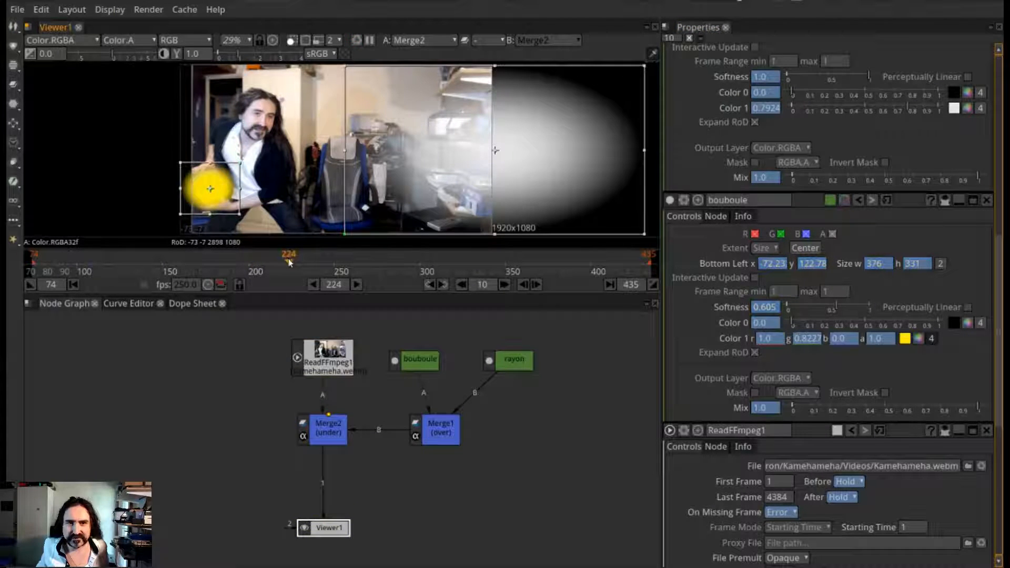
click(278, 263)
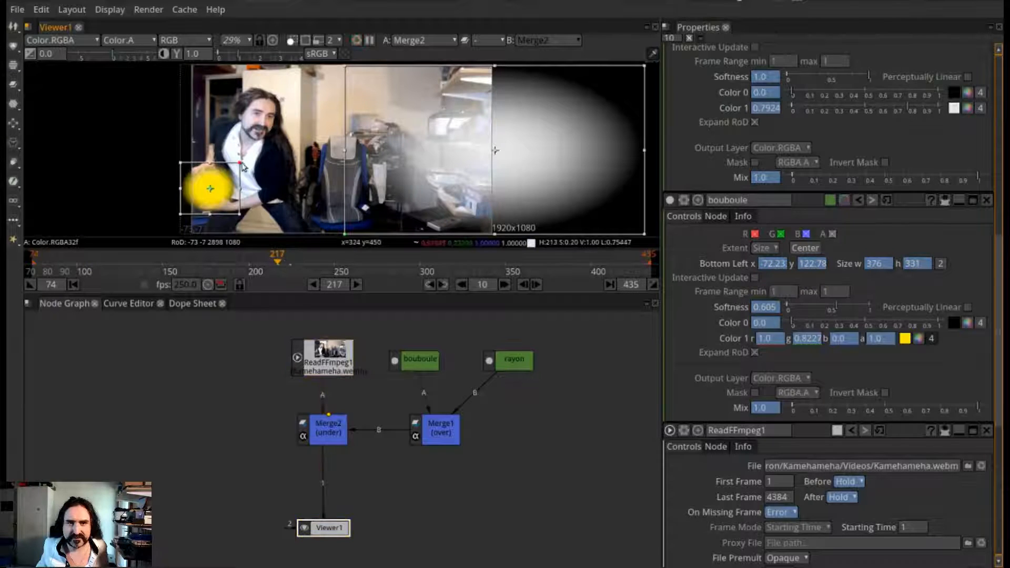
drag(240, 165, 237, 166)
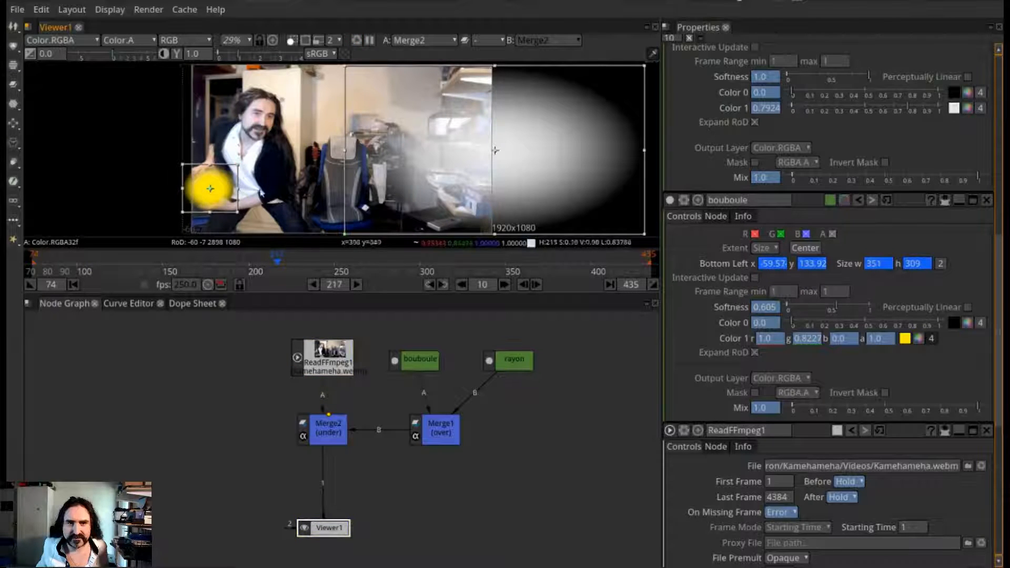
At frame 230, enlarge bouboule around its centre to about 452 × 398 and set its Softness to about 0.683
click(304, 262)
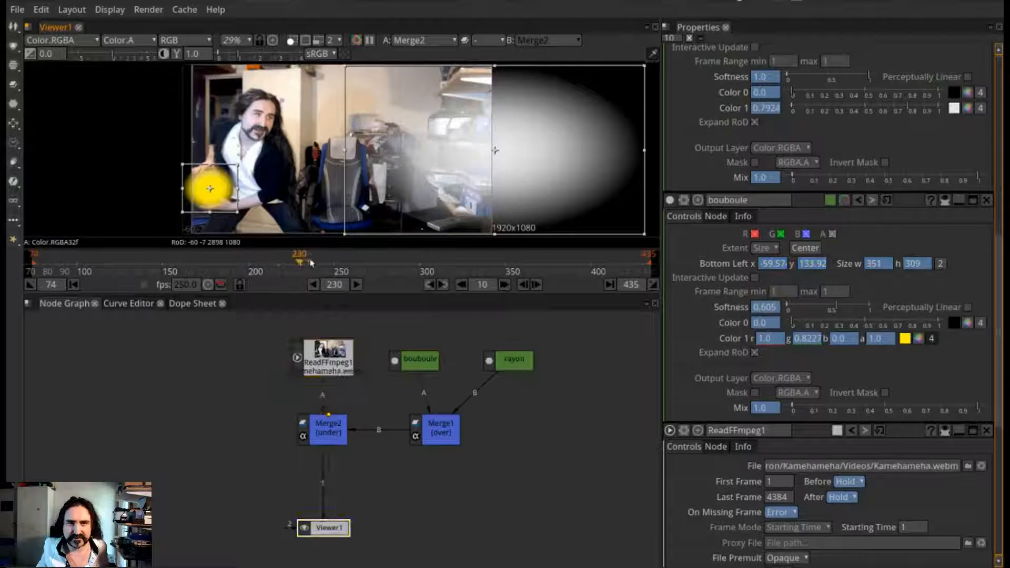
drag(238, 165, 246, 158)
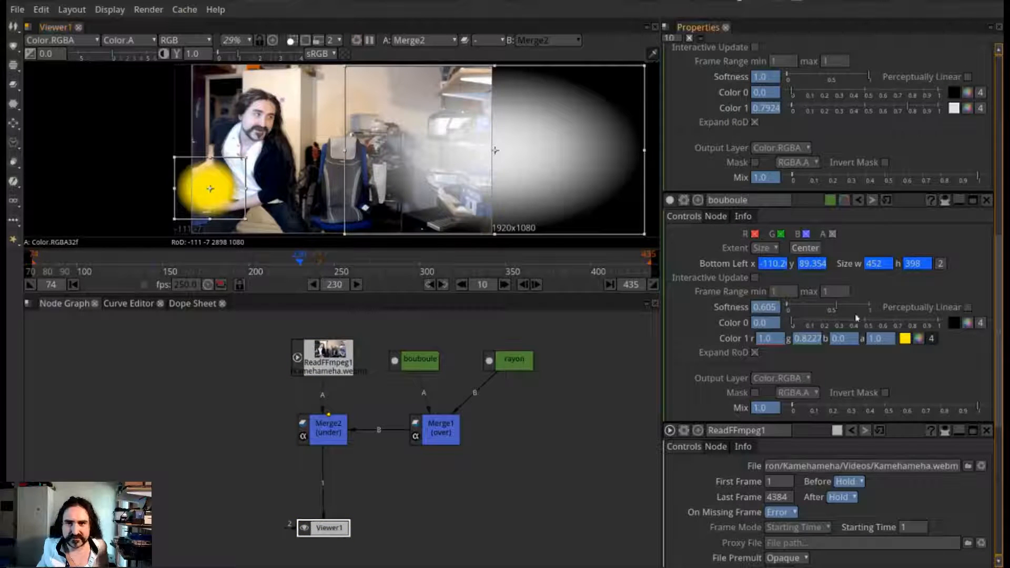
drag(838, 312, 844, 311)
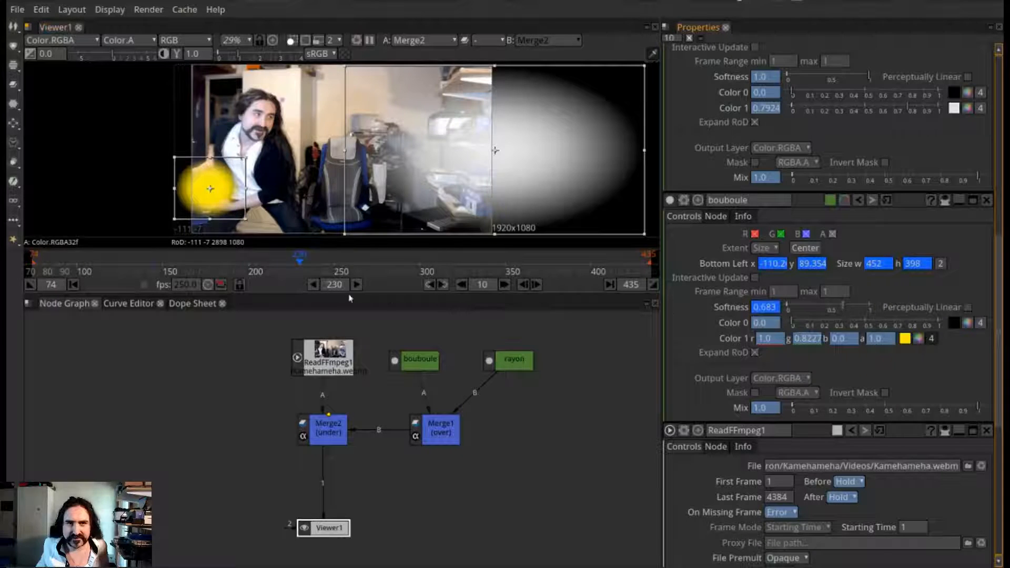
Move bouboule to Bottom Left -121, 96 at frame 247, and shrink it around its centre to about 423 × 372 at frame 267
click(330, 265)
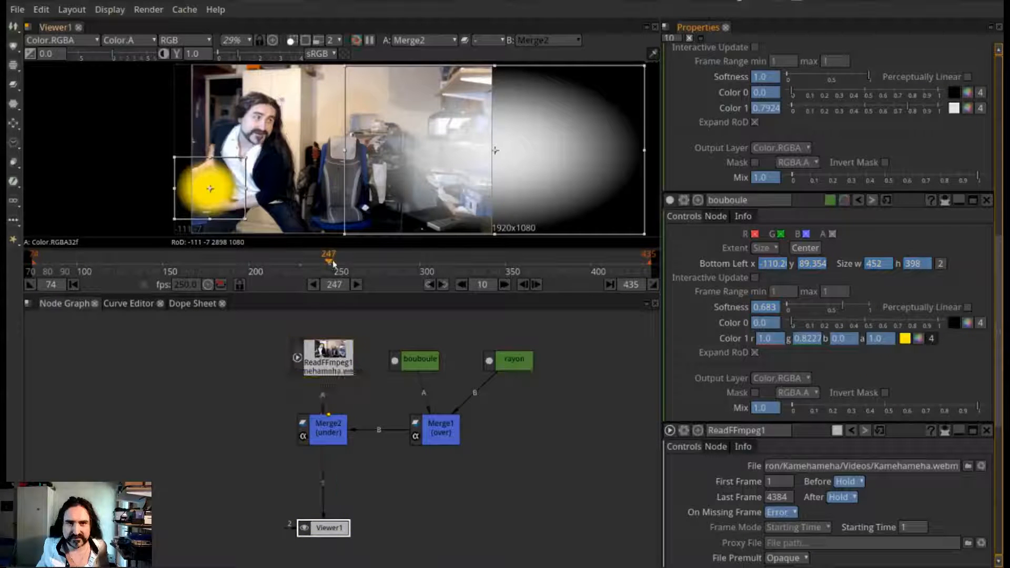
drag(210, 189, 209, 187)
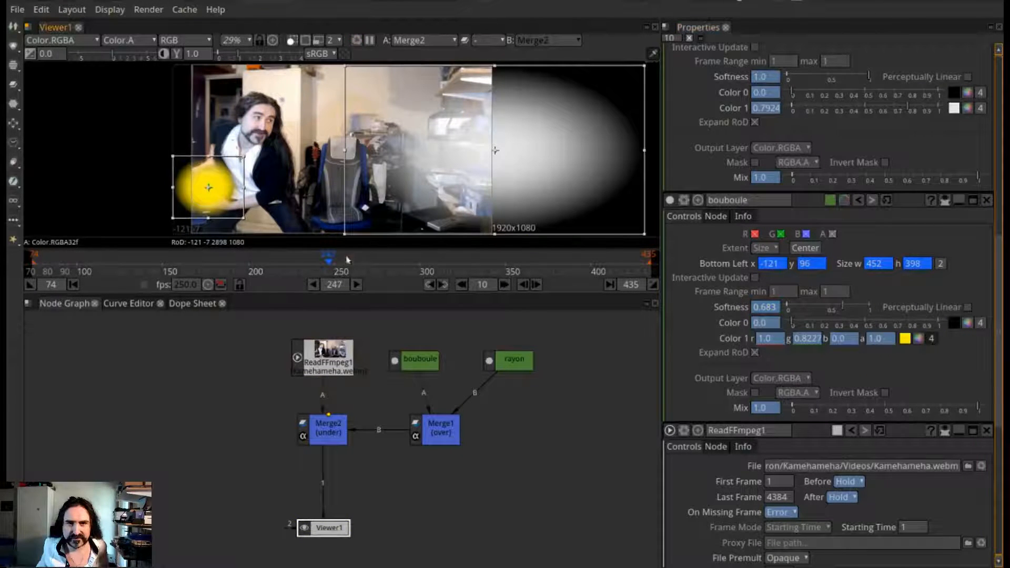
click(363, 265)
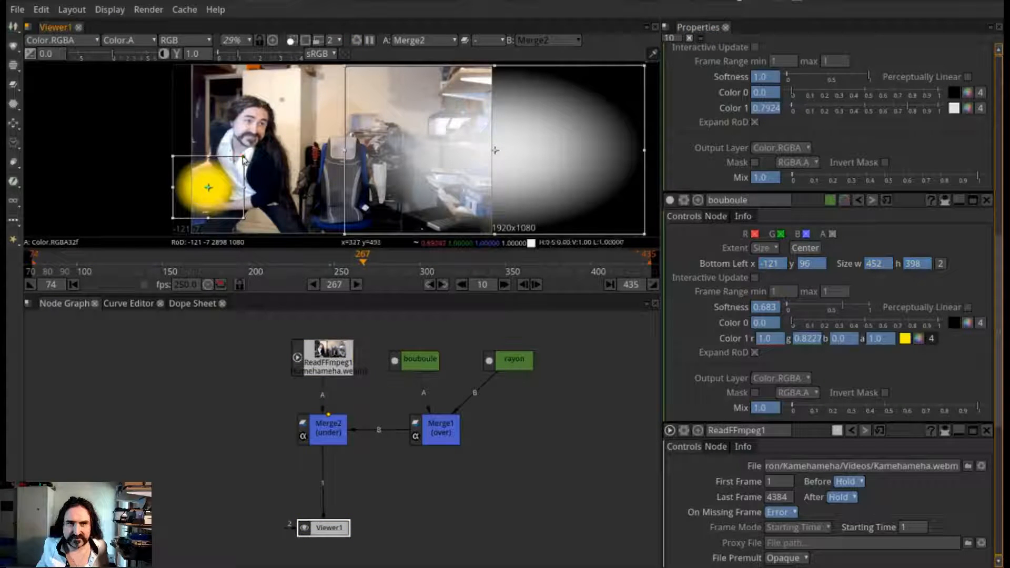
drag(244, 157, 241, 159)
Follow the man's hands with bouboule, moving it to Bottom Left 83, 57 at frame 280 and 1179, 457 at frame 294
click(385, 264)
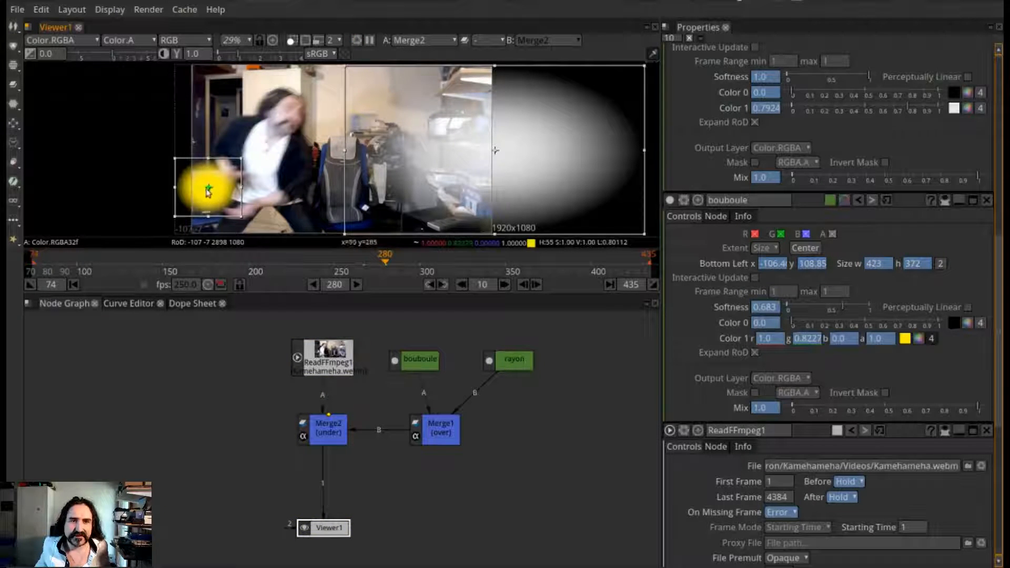
drag(208, 191, 238, 196)
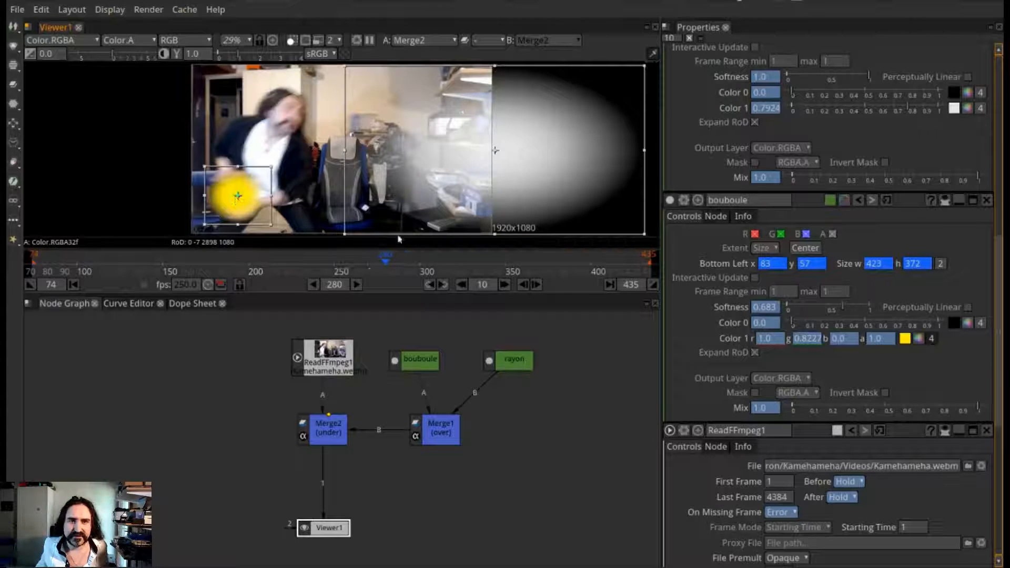
click(409, 265)
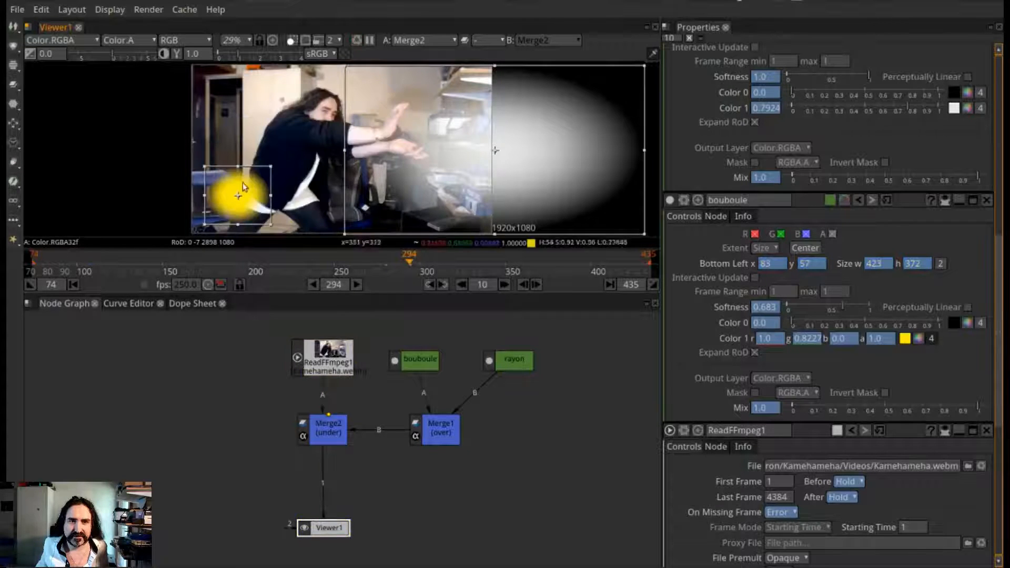
drag(239, 196, 409, 136)
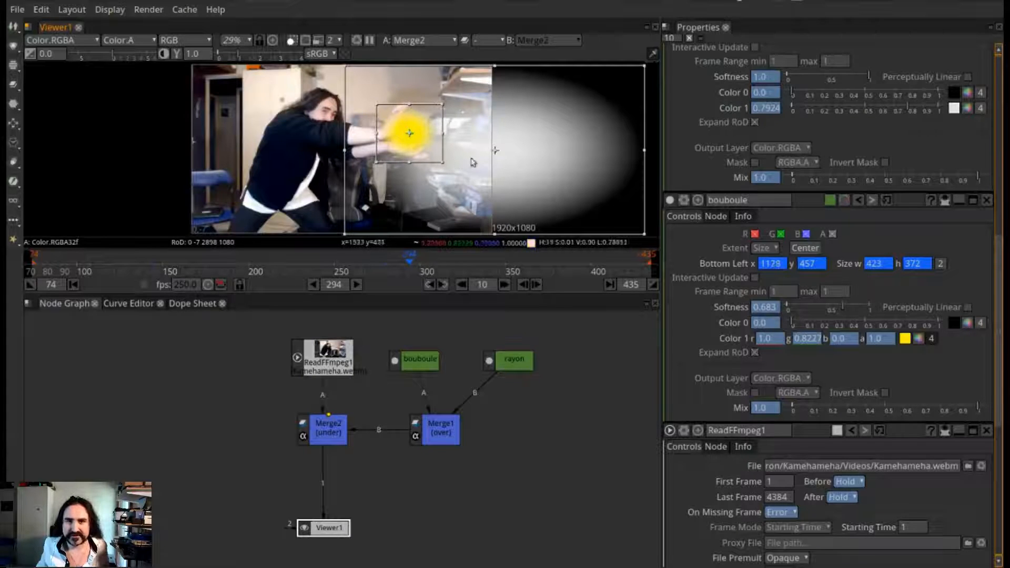
Enlarge bouboule to about 719 × 632 at frame 298, and to about 1152 × 1013 with Softness 0.605 at frame 306
click(421, 267)
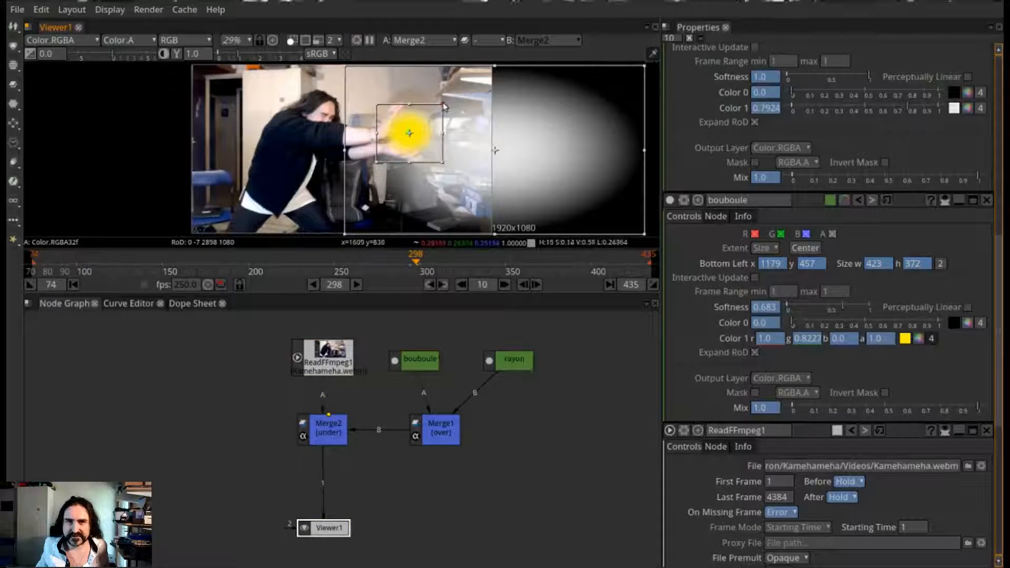
drag(444, 107, 466, 83)
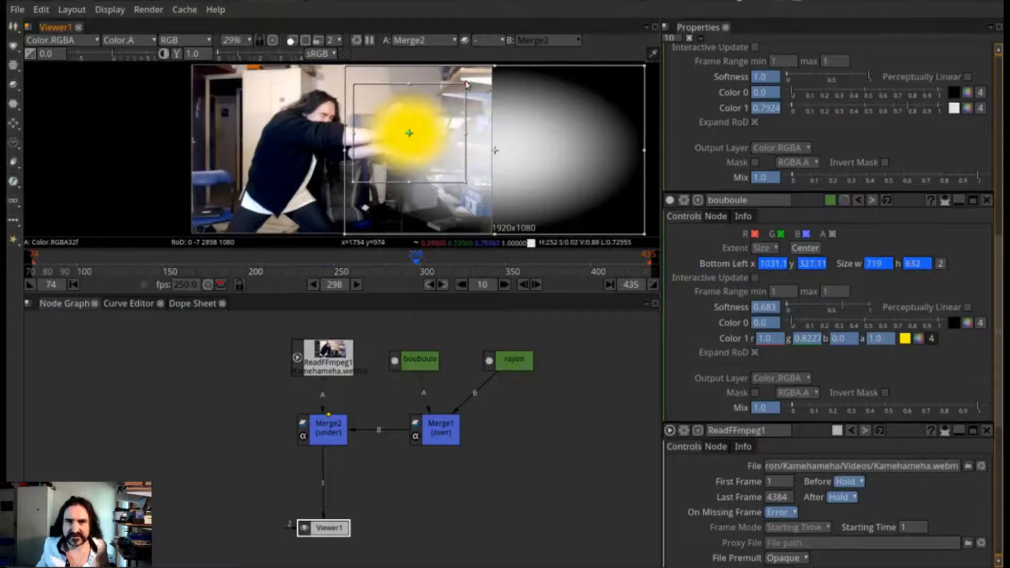
click(437, 265)
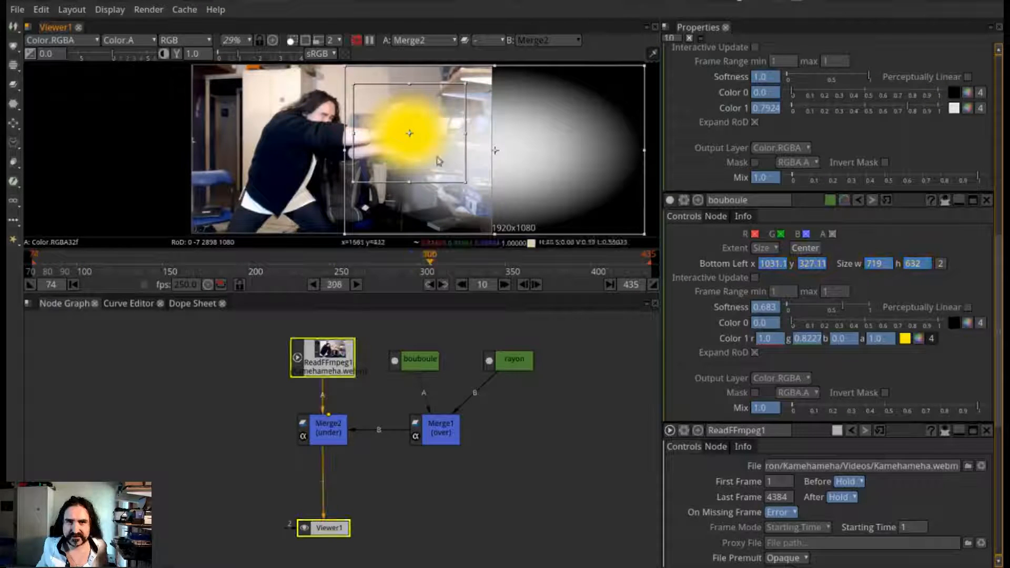
drag(467, 91, 496, 71)
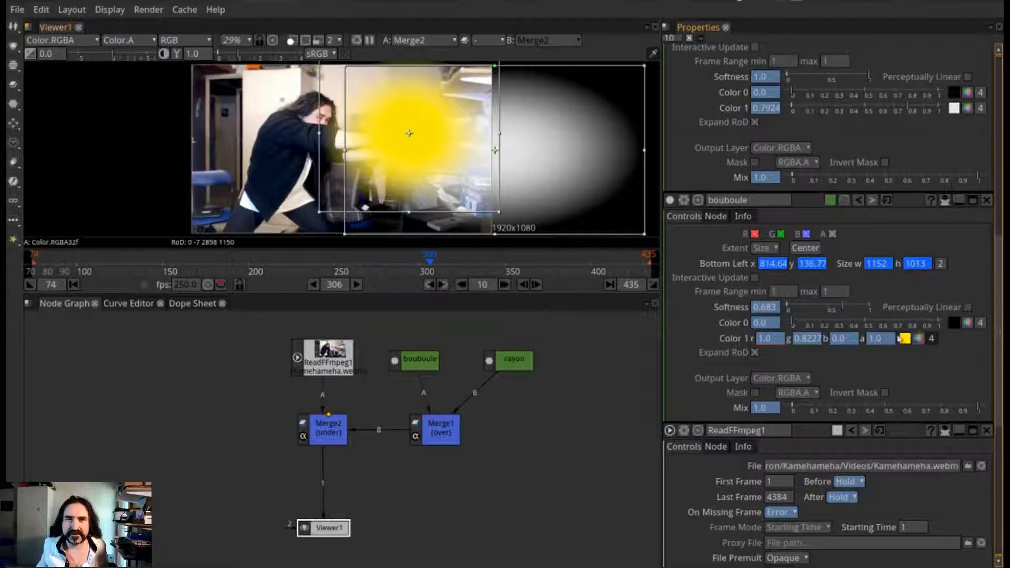
mouse_move(842, 310)
mouse_down()
mouse_move(824, 310)
mouse_move(837, 309)
mouse_up()
At frame 306, move rayon to Bottom Left 788, 17 and reduce its Softness to about 0.258
drag(495, 151, 466, 147)
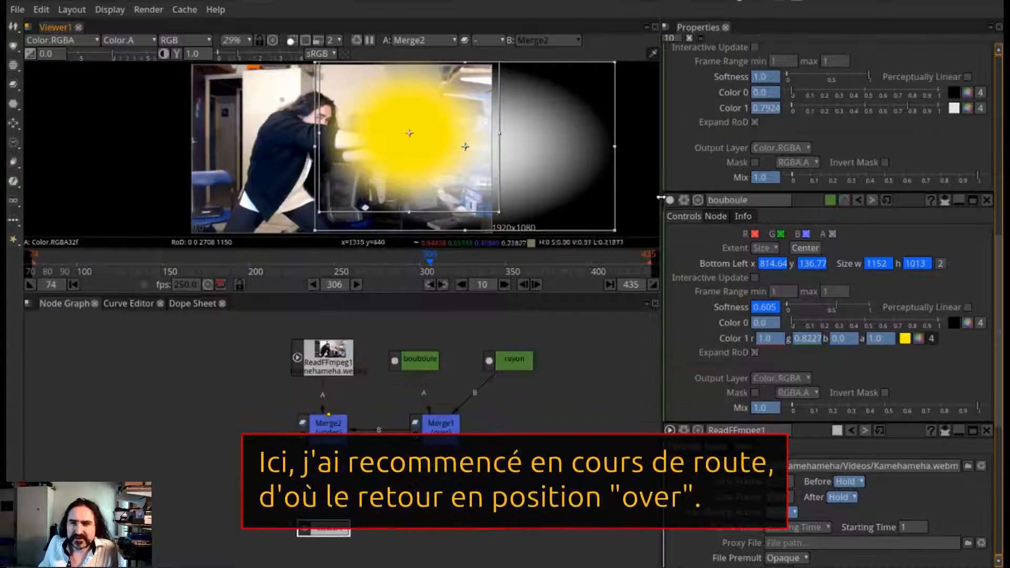
scroll(994, 442, down, 5)
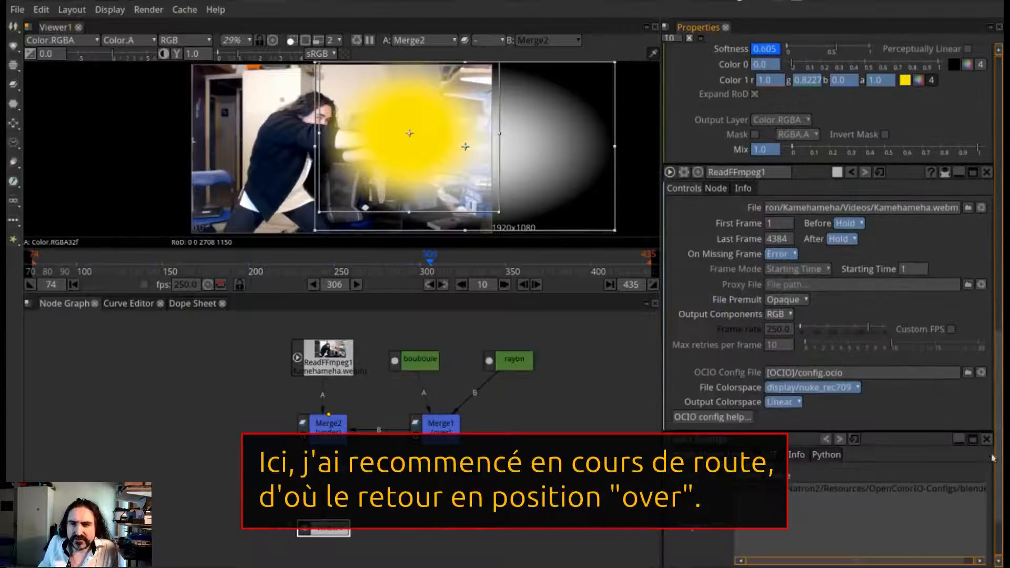
scroll(976, 382, up, 7)
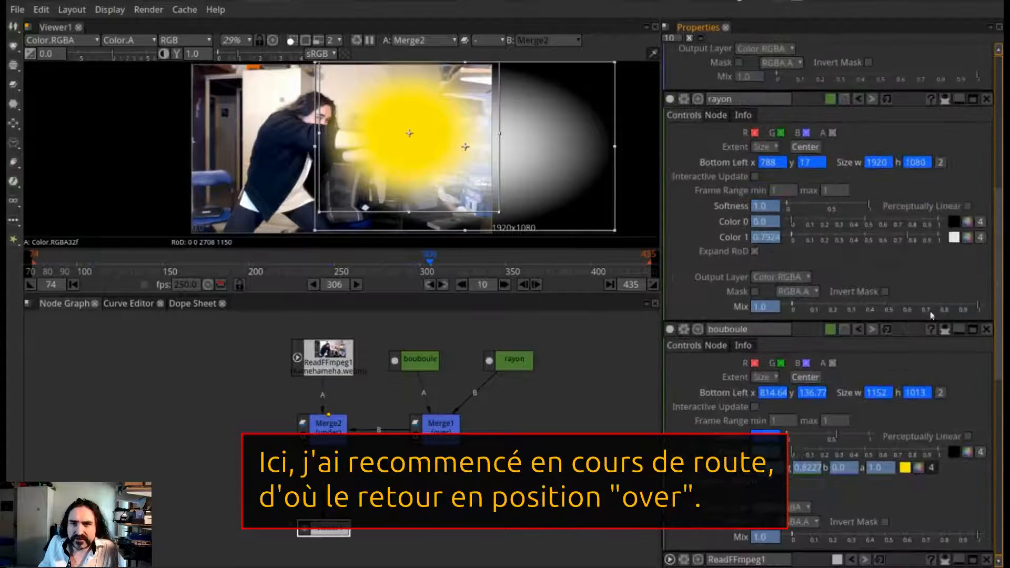
drag(851, 205, 809, 209)
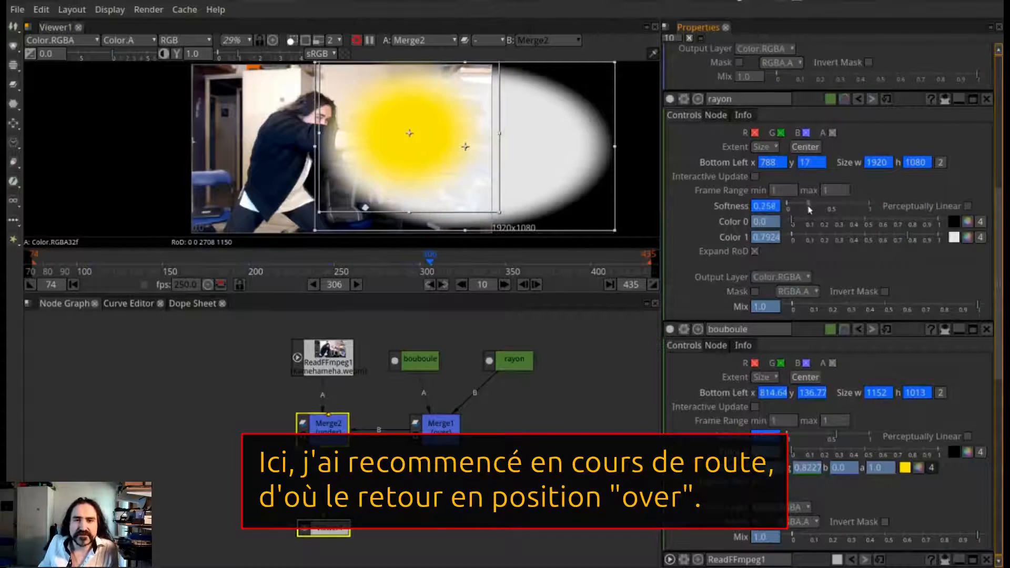
Swap the Merge1 inputs so that bouboule feeds B and rayon feeds A
click(442, 427)
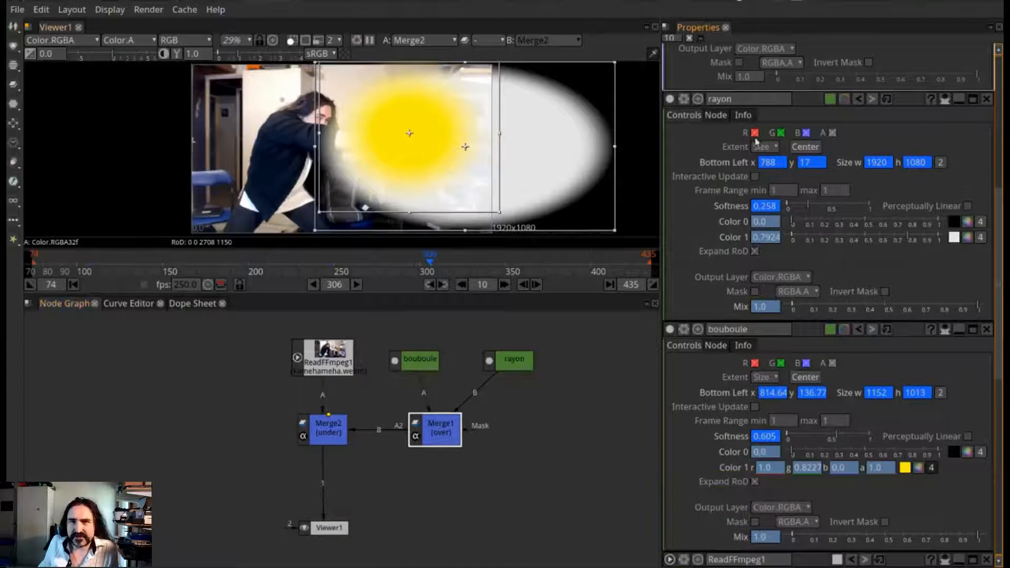
scroll(929, 185, up, 5)
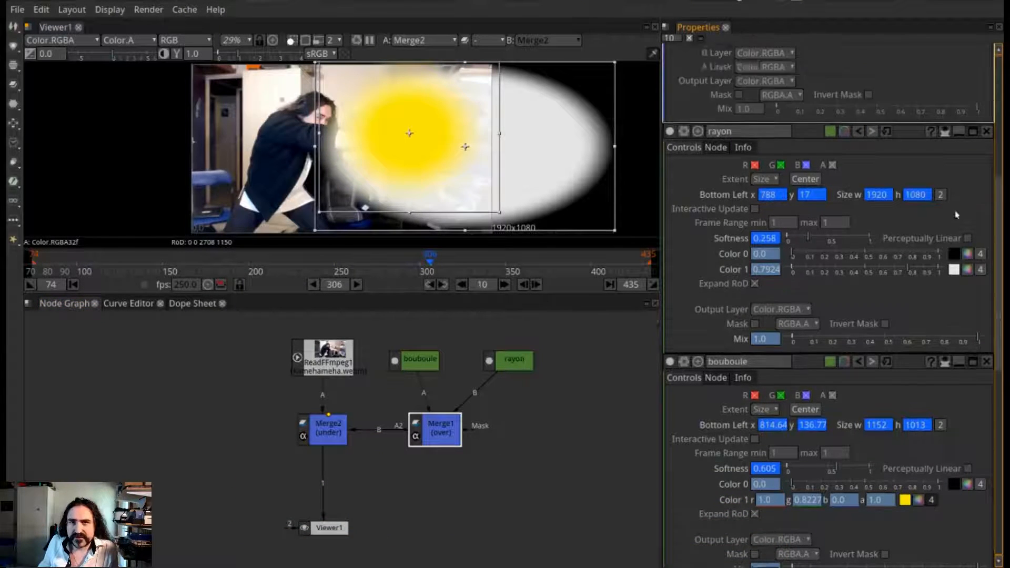
scroll(971, 318, up, 3)
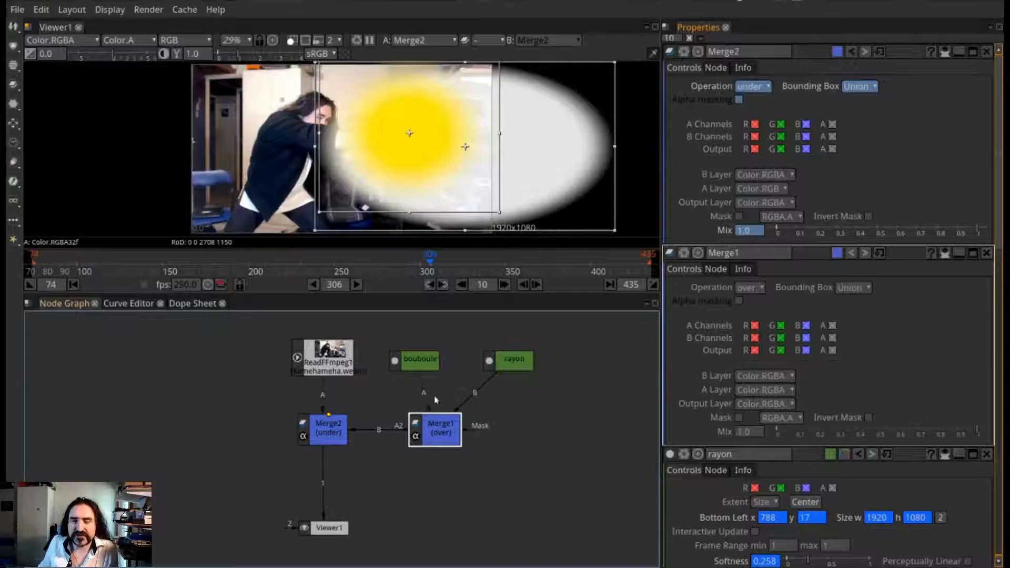
mouse_move(421, 366)
mouse_down()
mouse_move(576, 403)
mouse_move(439, 382)
mouse_move(436, 358)
mouse_up()
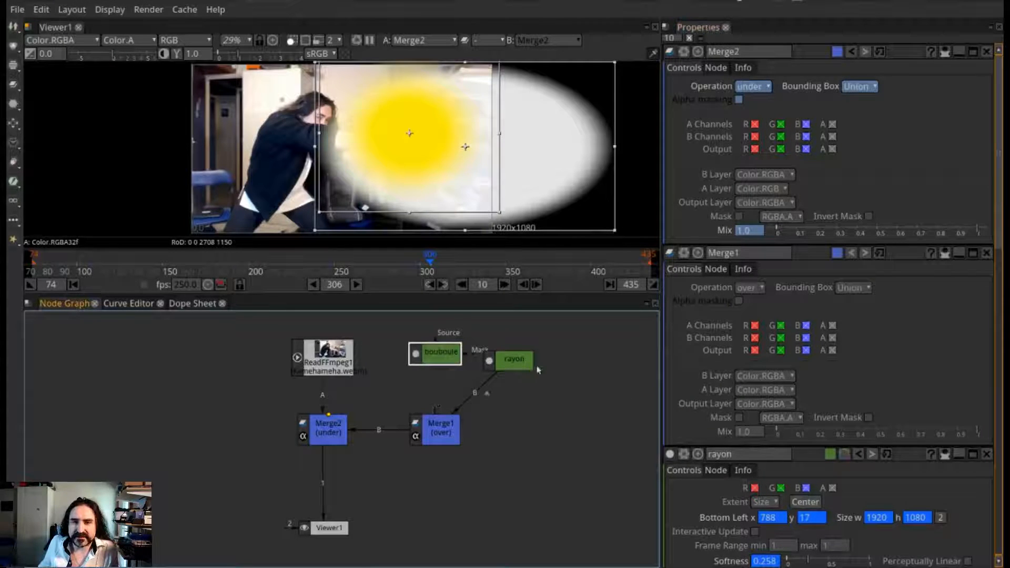
drag(502, 364, 504, 363)
drag(456, 411, 435, 366)
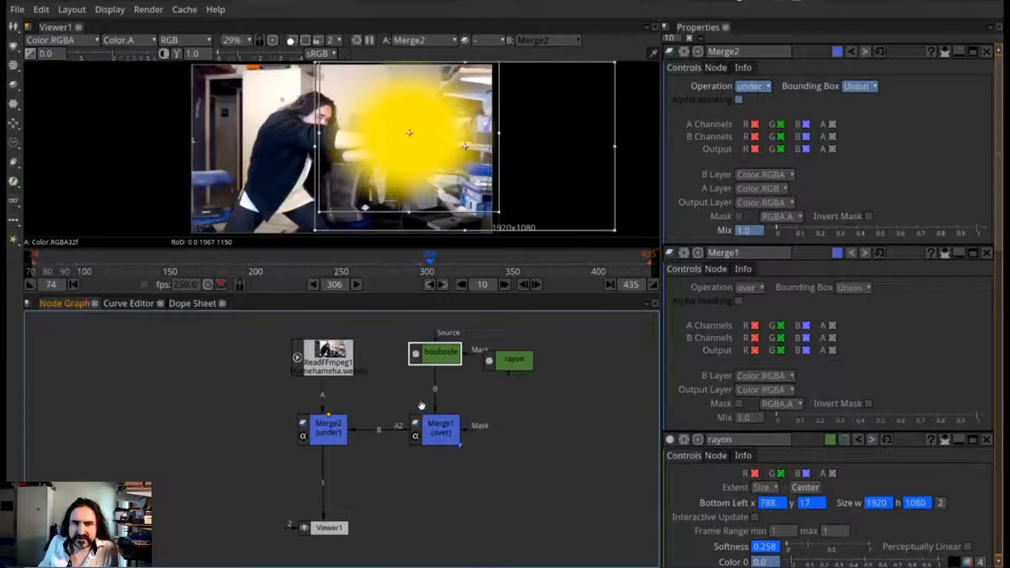
drag(474, 382, 515, 360)
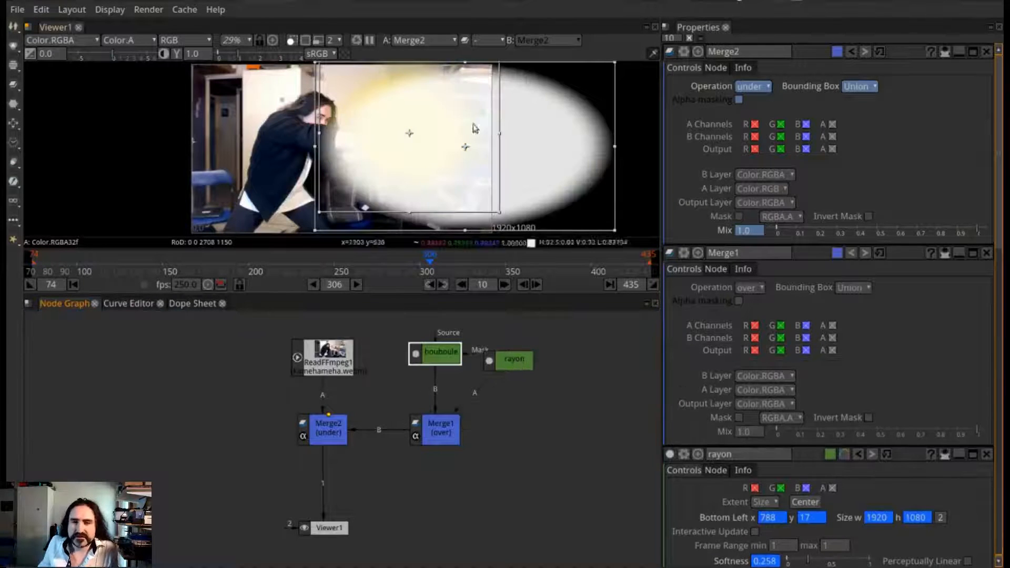
Narrow and shorten rayon to about 1668 × 673 and place it at Bottom Left 1050, 254 over the ball
click(490, 351)
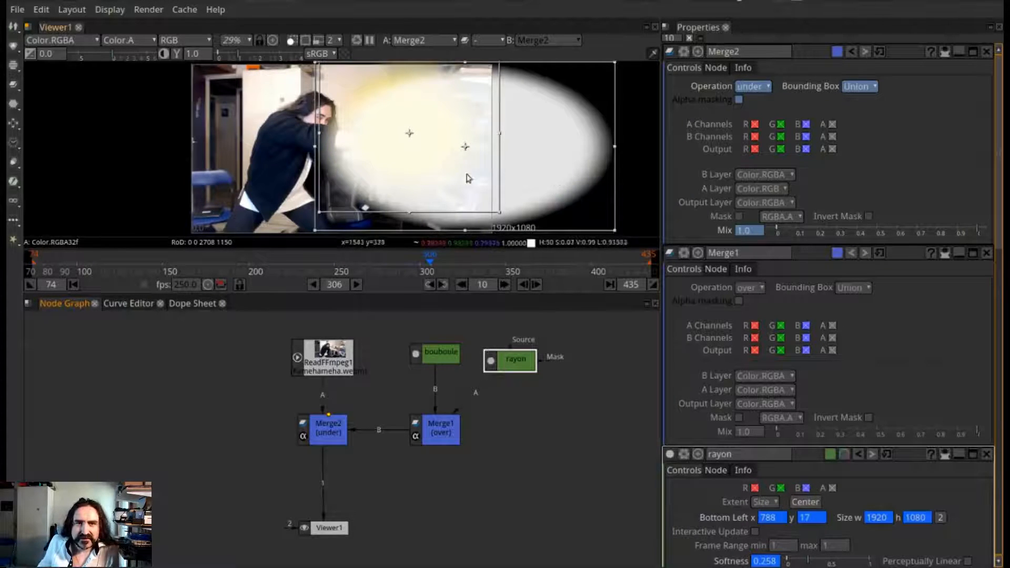
drag(465, 149, 470, 142)
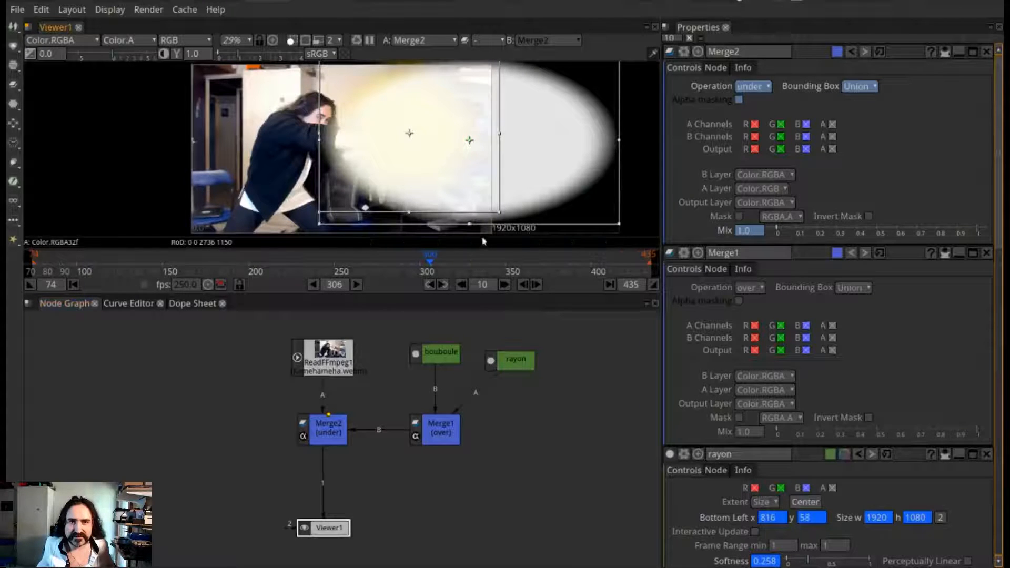
drag(470, 224, 473, 192)
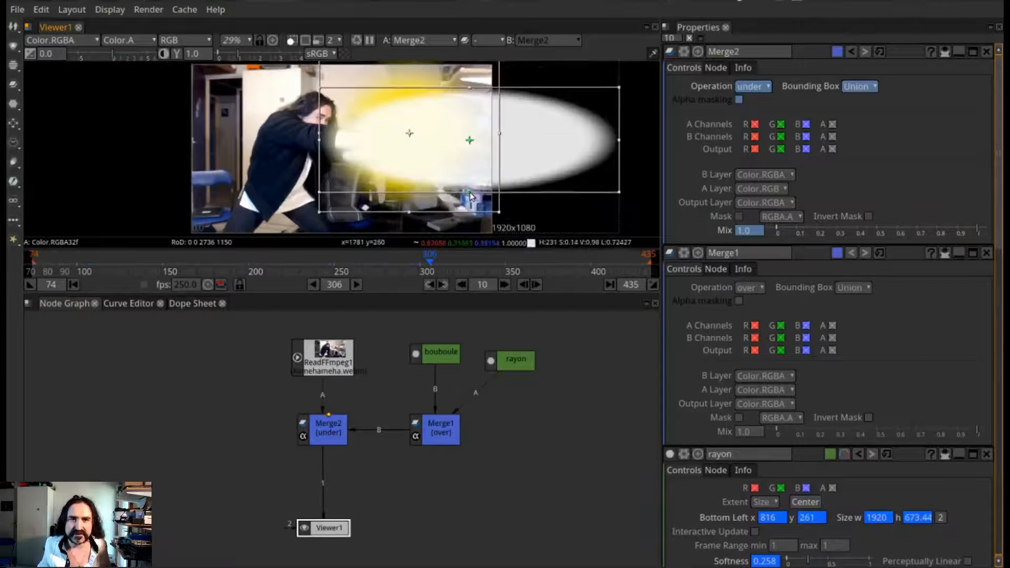
mouse_move(470, 142)
mouse_down()
mouse_move(481, 135)
mouse_move(467, 143)
mouse_up()
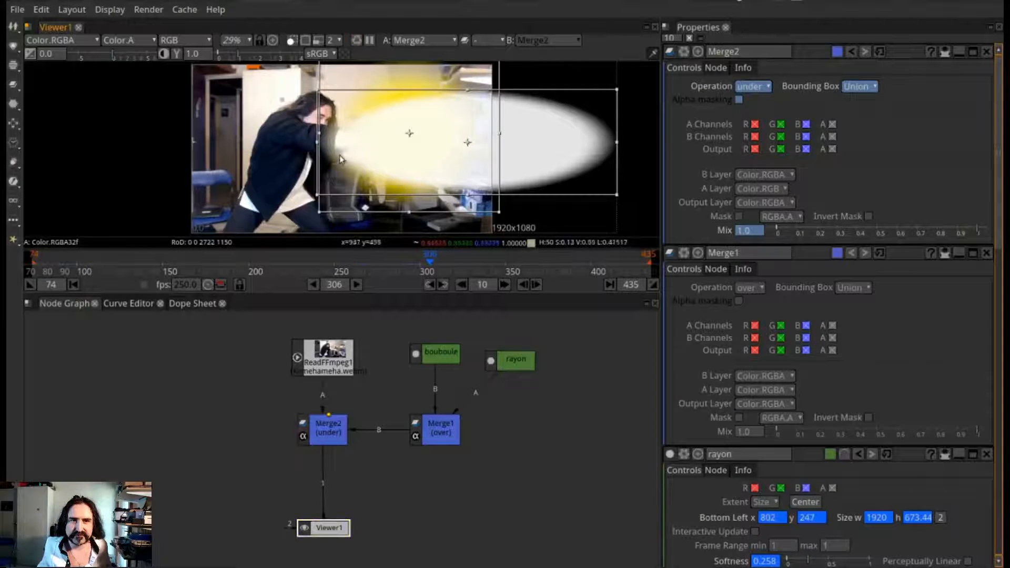
drag(318, 145, 357, 143)
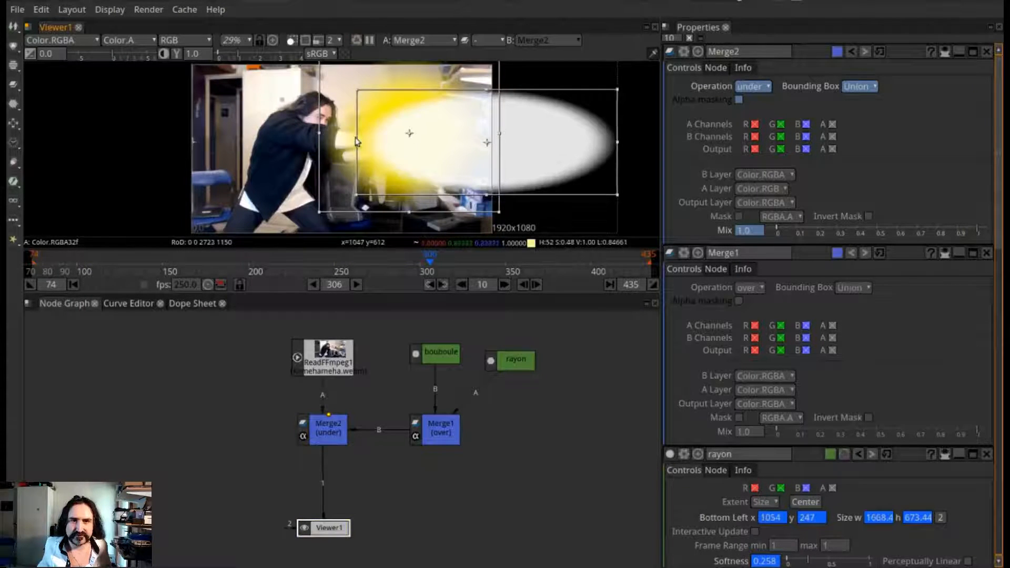
mouse_move(485, 142)
mouse_down()
mouse_move(500, 142)
mouse_move(484, 141)
mouse_up()
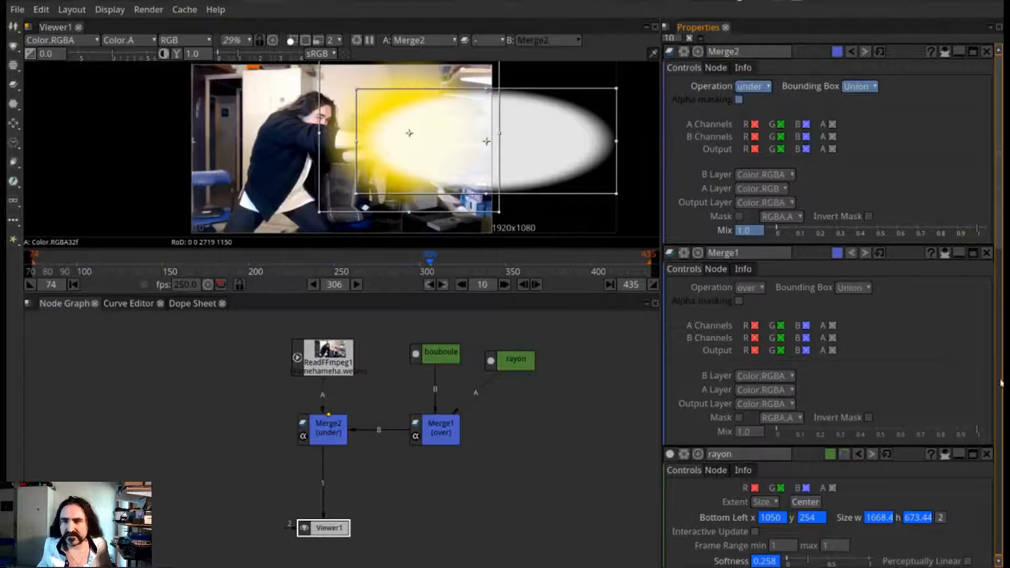
Set rayon's Color 1 to yellow (Red 231, Green 204, Blue 0) and move rayon to Bottom Left 998, 299
scroll(1001, 383, down, 10)
scroll(1002, 368, up, 2)
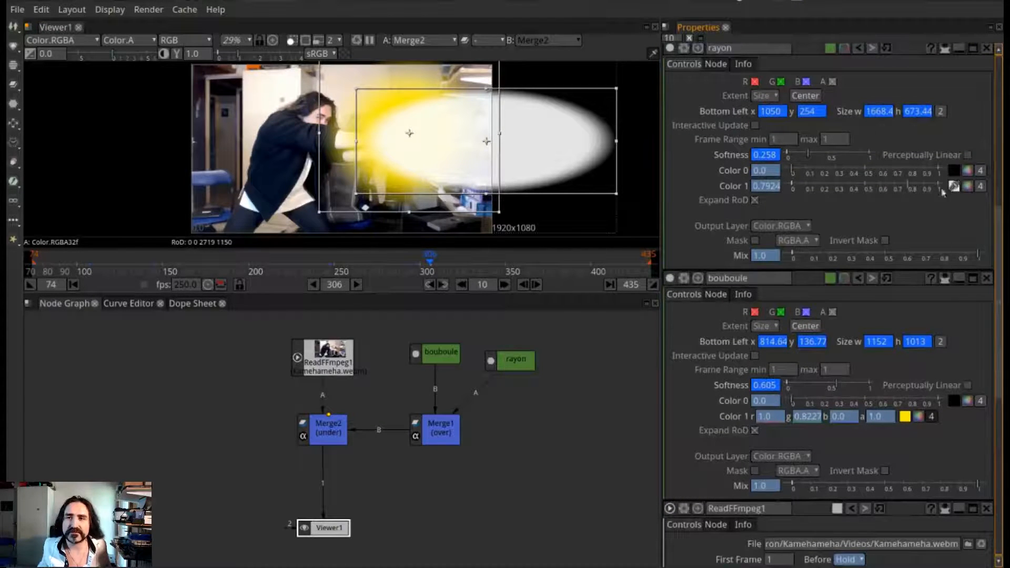
click(966, 187)
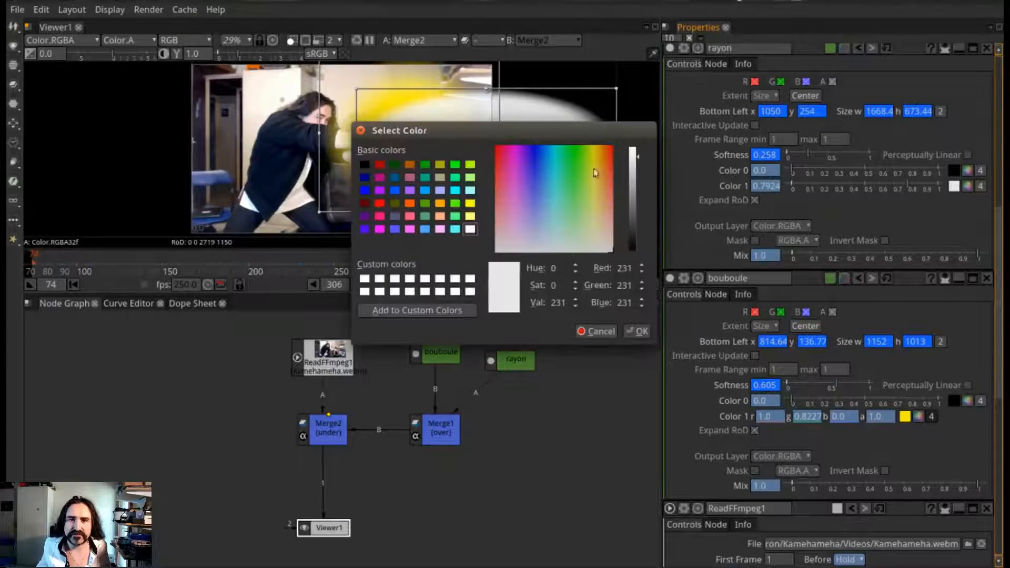
drag(595, 172, 596, 145)
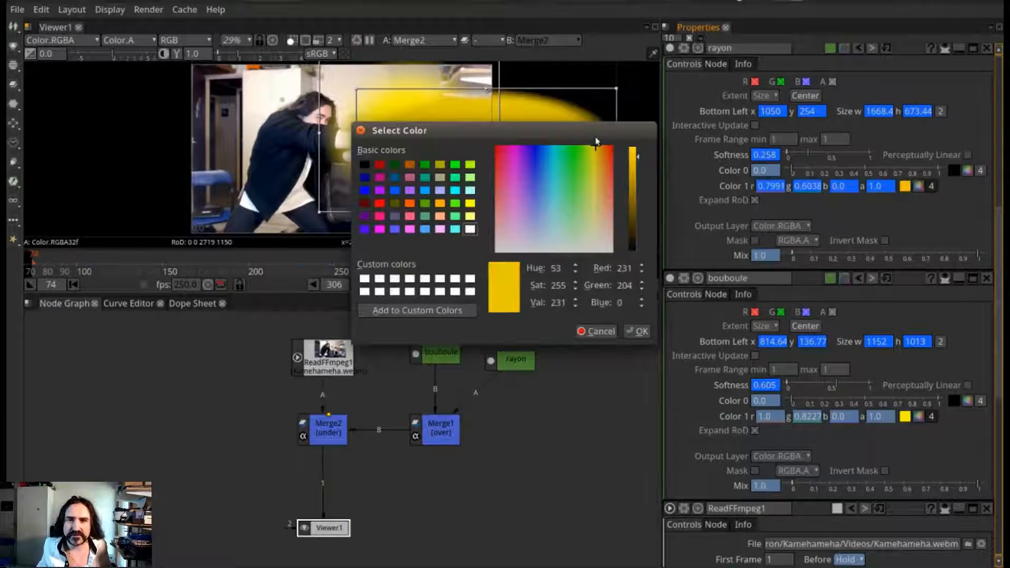
click(636, 332)
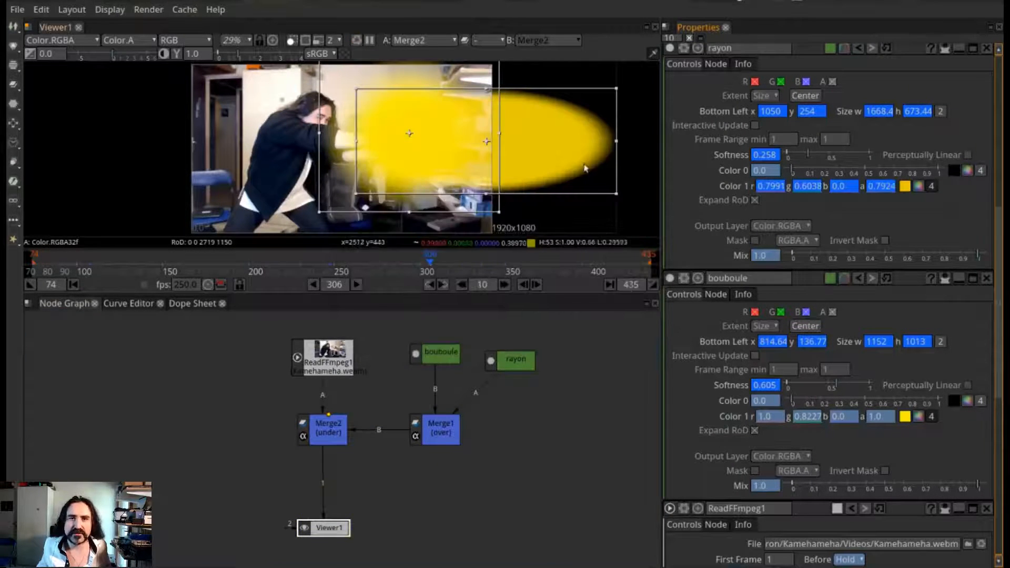
drag(487, 141, 479, 138)
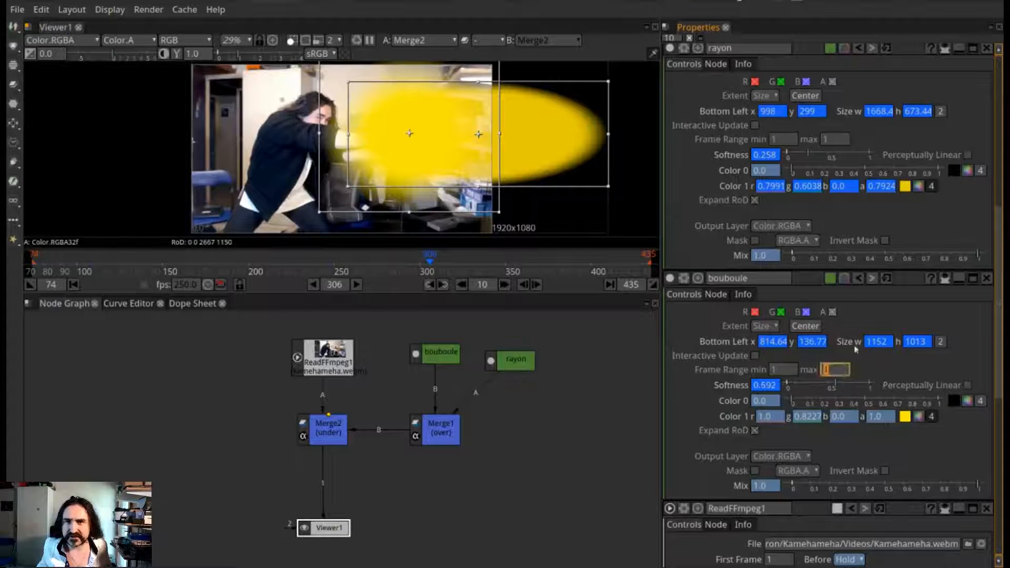
At frame 306, set rayon's Softness to 0.225 and height to 649, and move it to Bottom Left 1011, 313
drag(864, 153, 807, 145)
drag(478, 135, 479, 141)
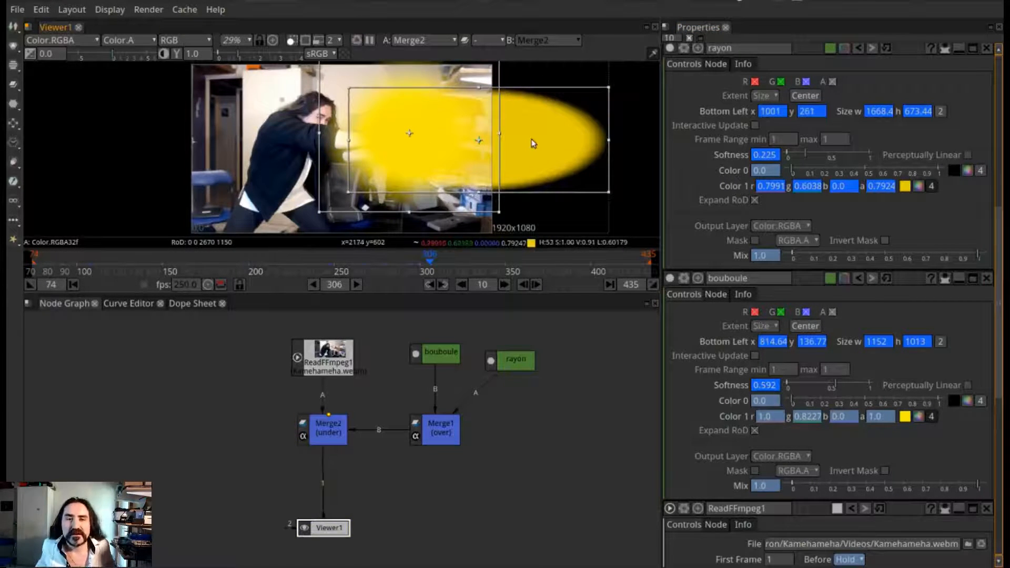
click(419, 269)
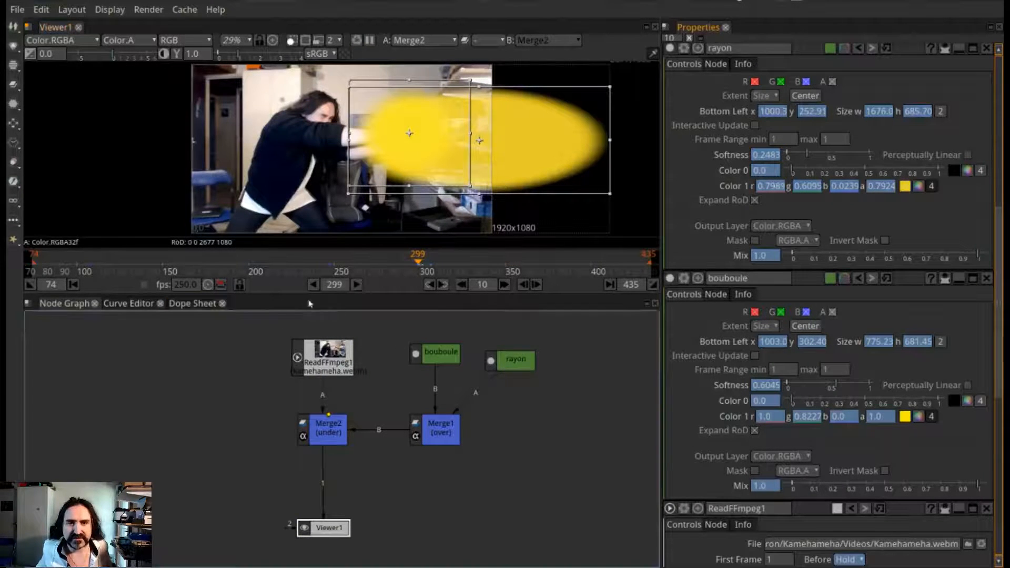
click(445, 287)
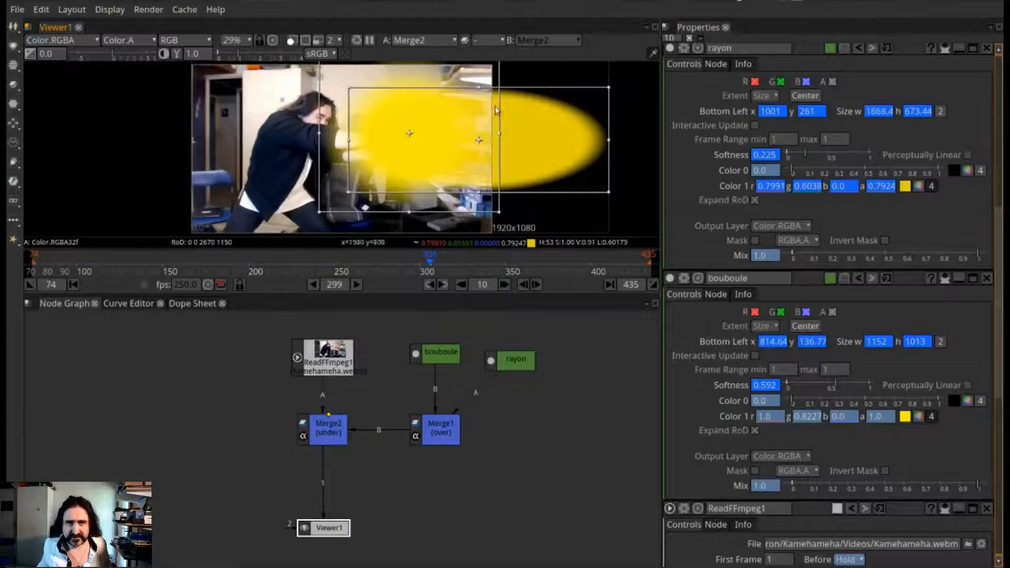
drag(478, 87, 479, 91)
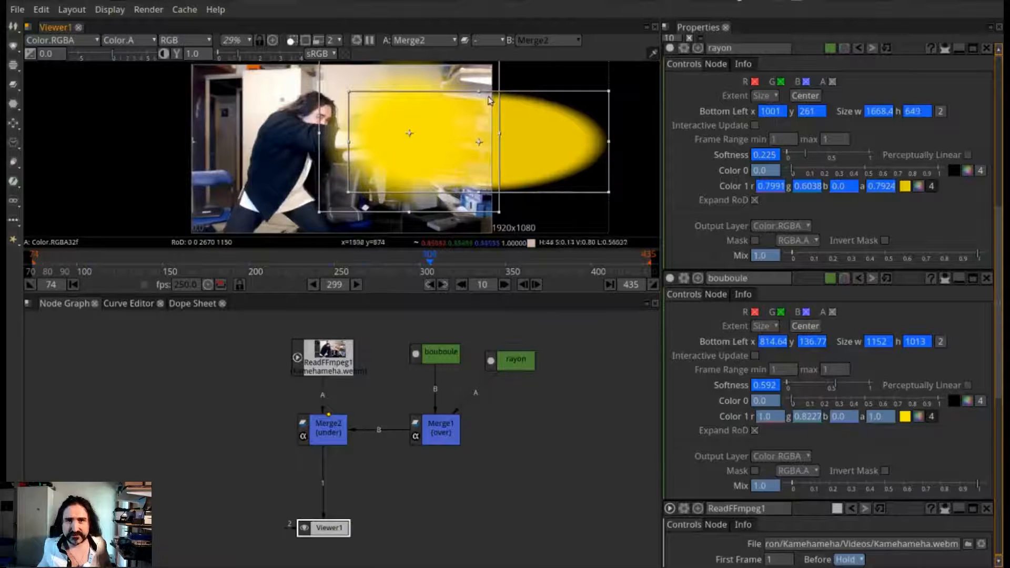
drag(479, 142, 481, 140)
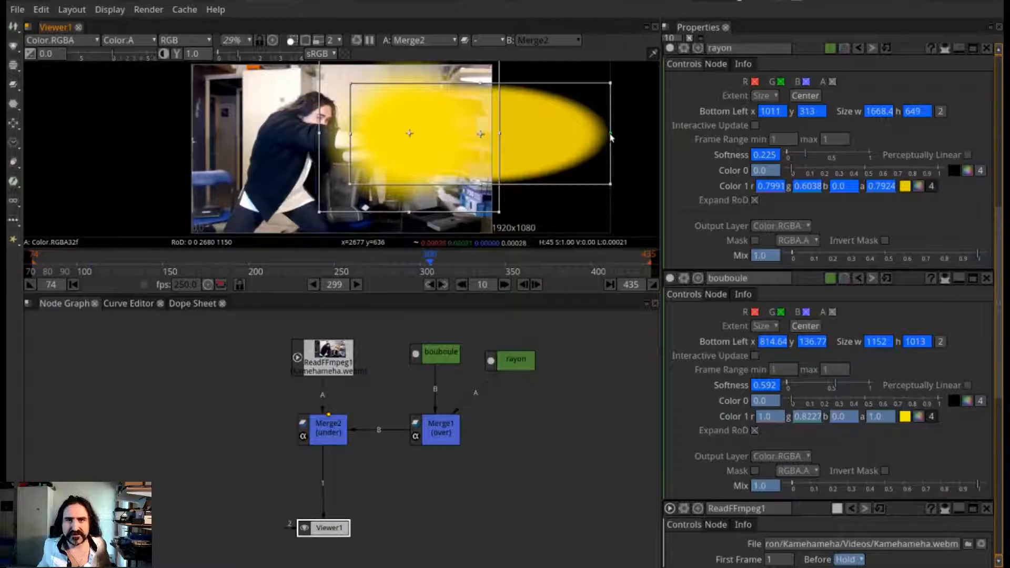
Narrow rayon to a width of about 807 at frame 306 and stretch it to about 1124 at frame 314
drag(610, 137, 476, 150)
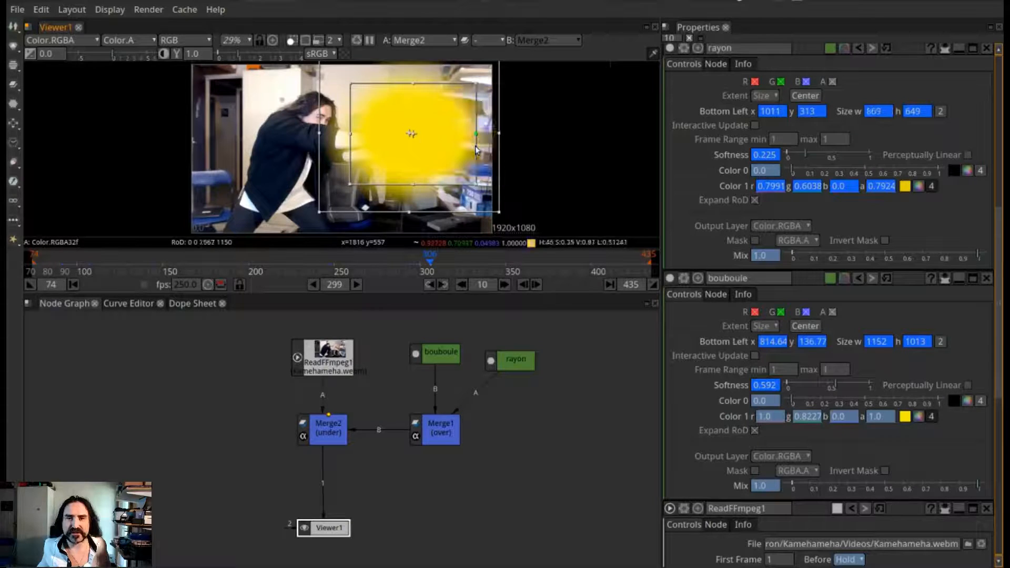
click(444, 268)
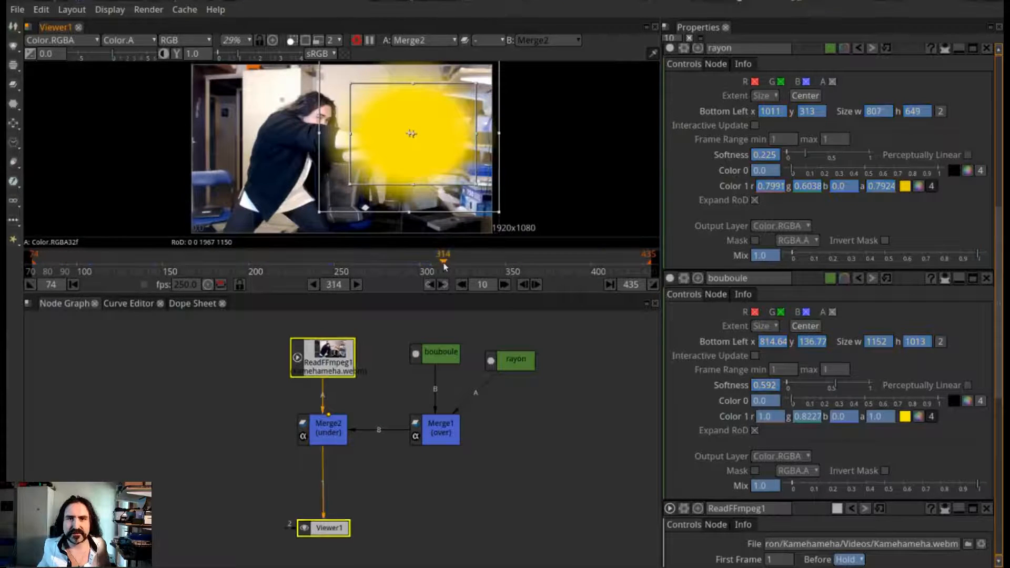
drag(476, 138, 527, 139)
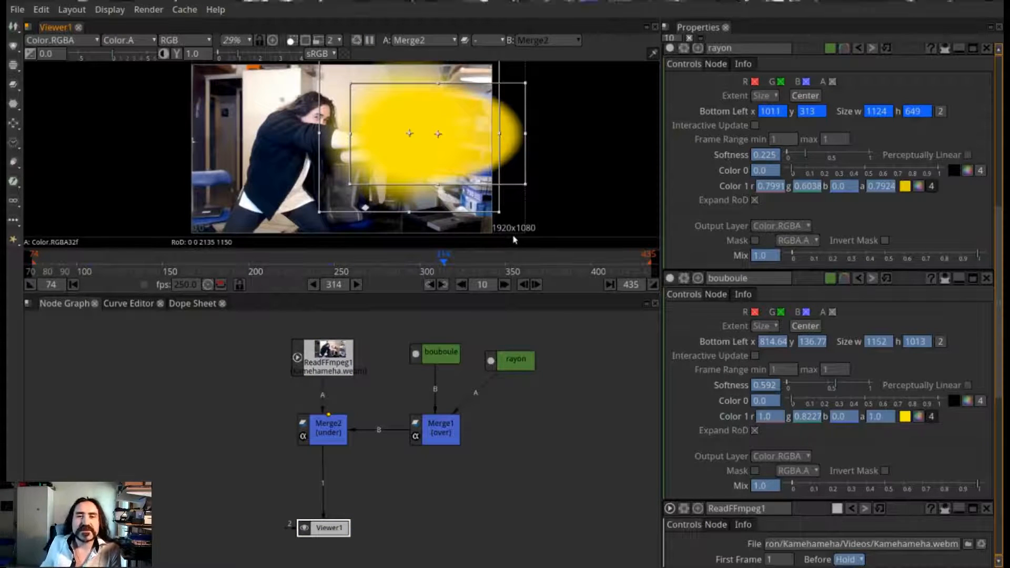
Try lowering bouboule's Mix to 0 at frames 298 and 295
click(397, 267)
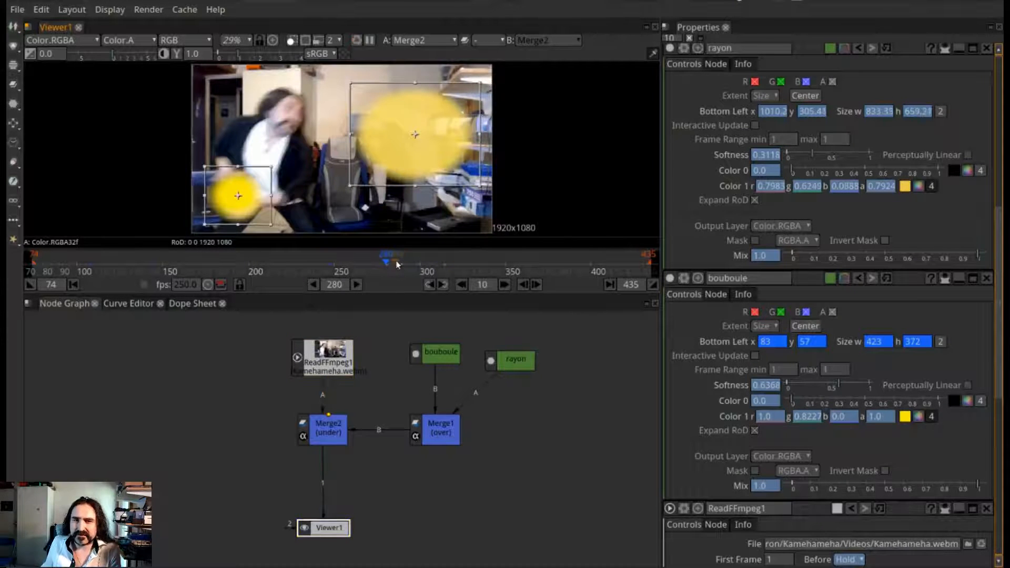
drag(397, 265, 417, 267)
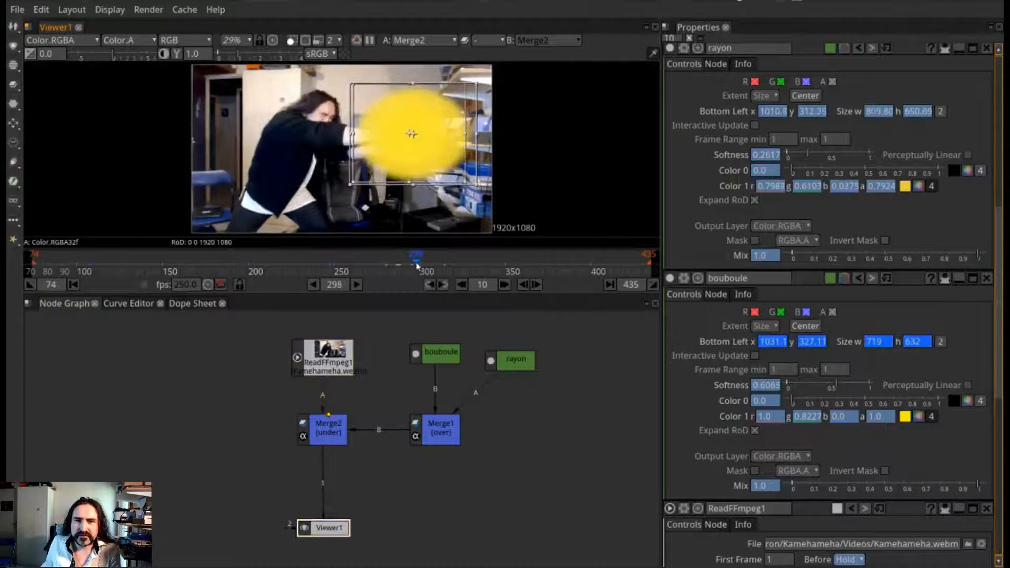
click(535, 284)
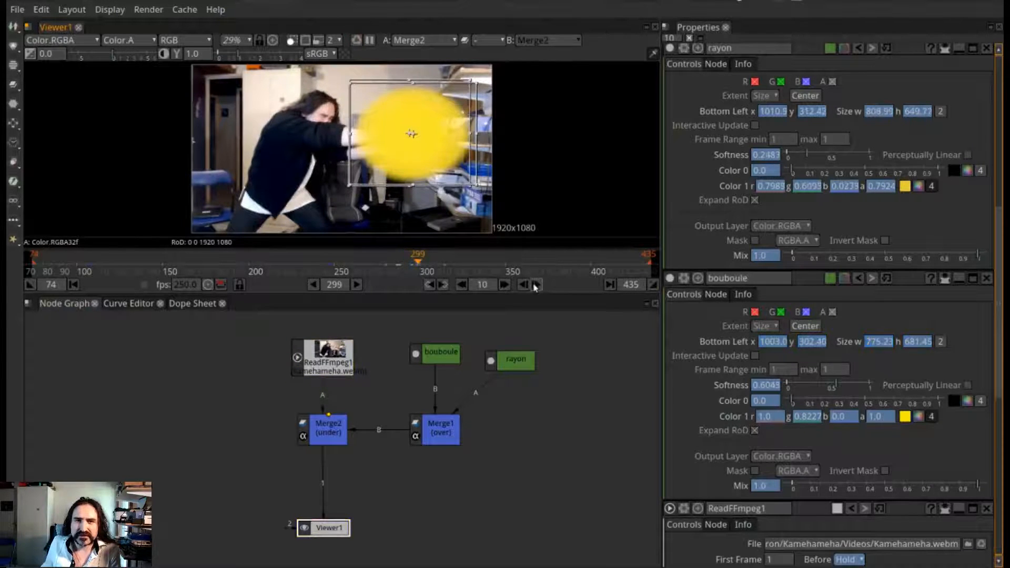
click(523, 285)
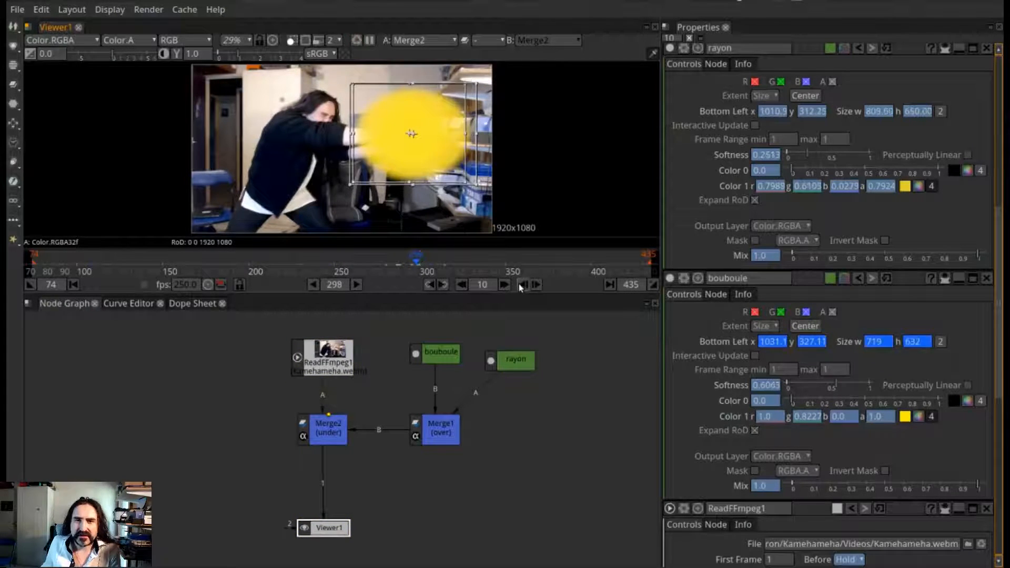
click(534, 285)
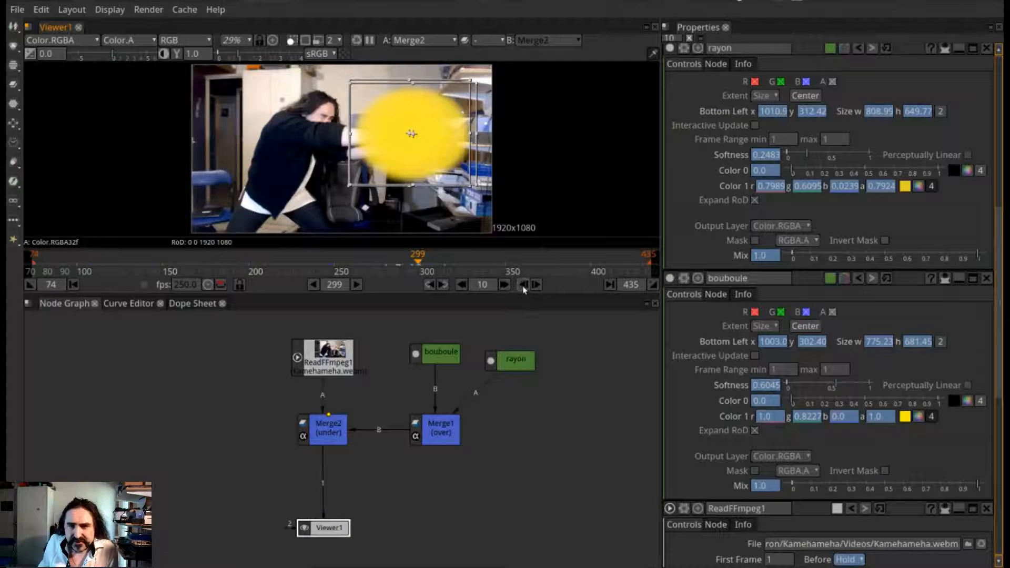
click(524, 286)
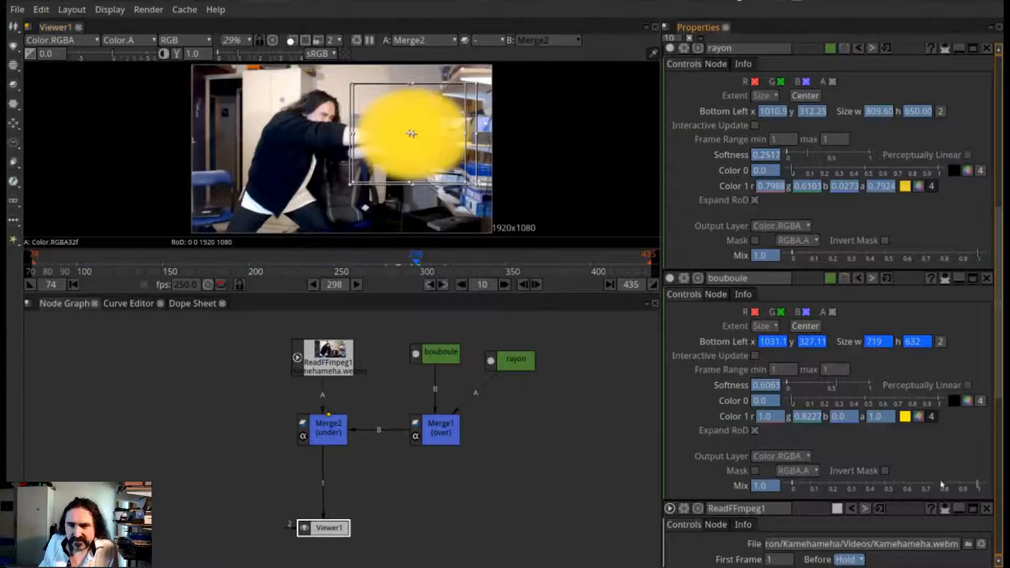
drag(977, 486, 761, 488)
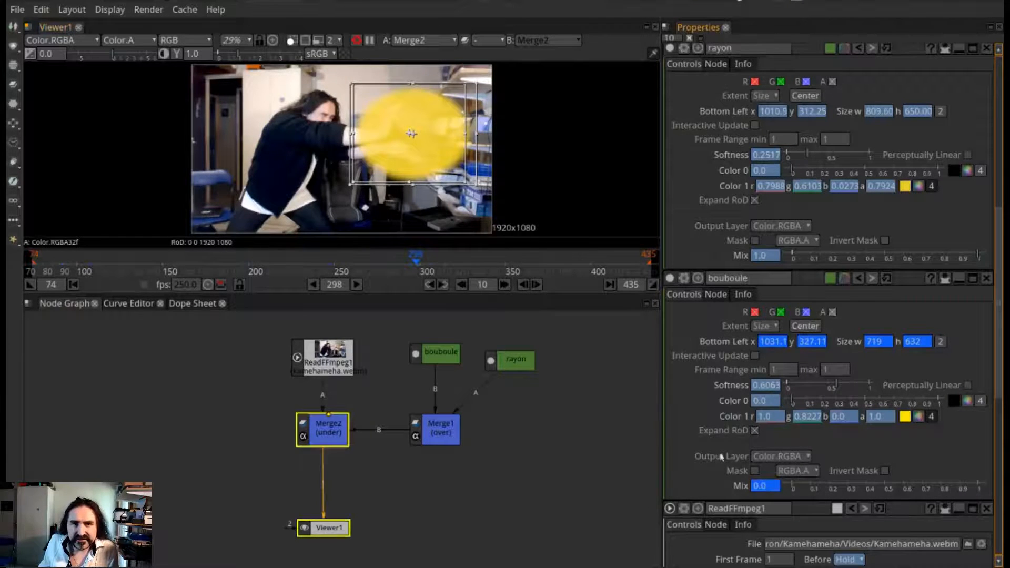
click(433, 285)
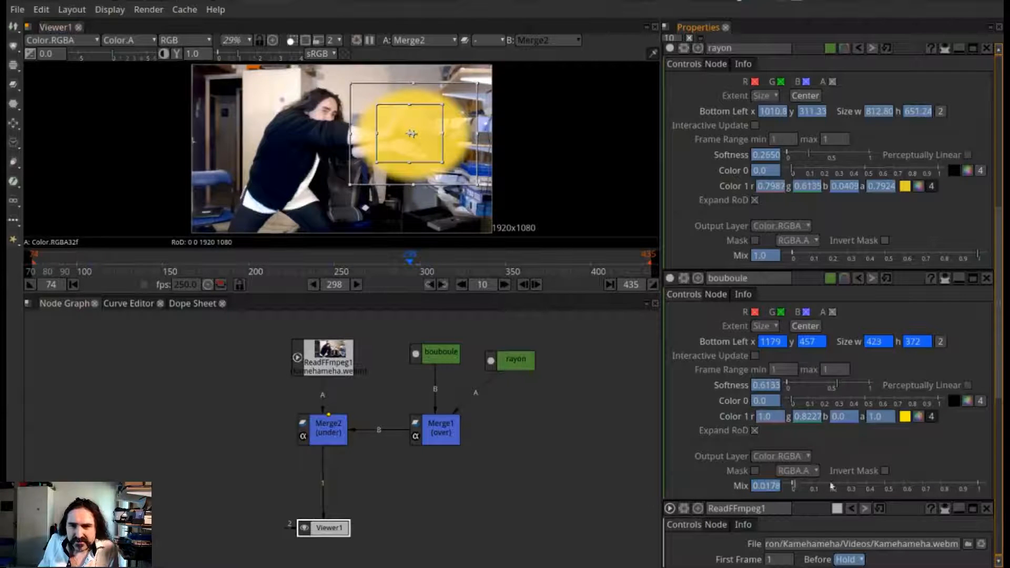
drag(796, 487, 792, 487)
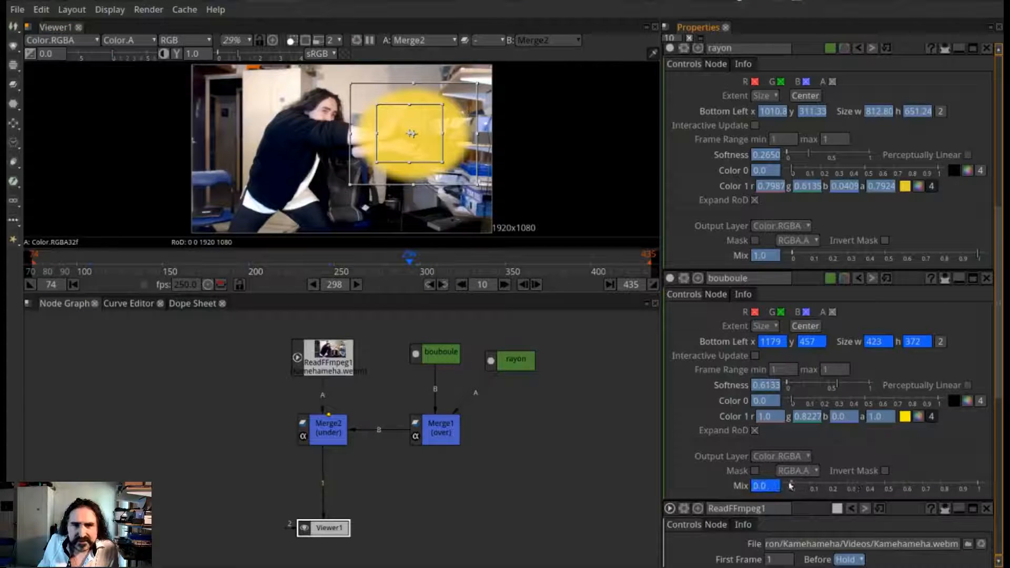
Go back to frame 74, try bouboule's Mix at 0 there and restore it to 1.0
click(428, 288)
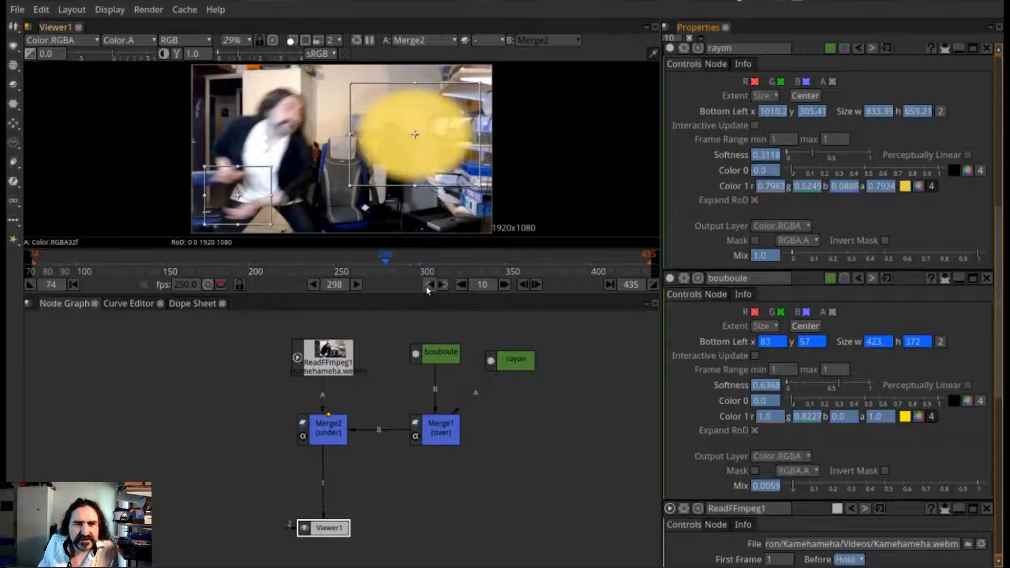
click(428, 287)
click(428, 287)
click(427, 287)
click(427, 287)
click(428, 287)
click(427, 287)
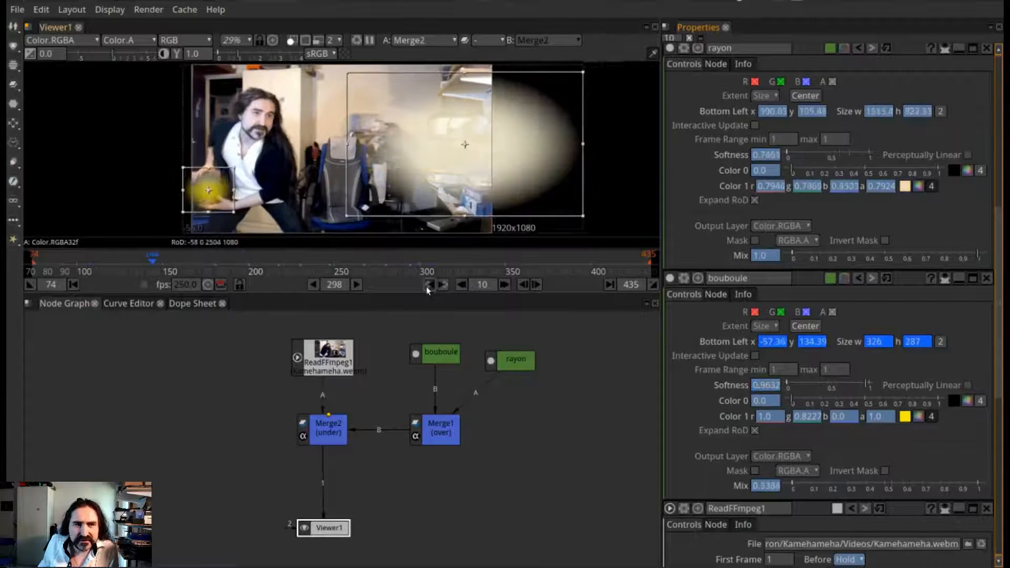
click(428, 287)
click(427, 287)
click(428, 287)
click(428, 288)
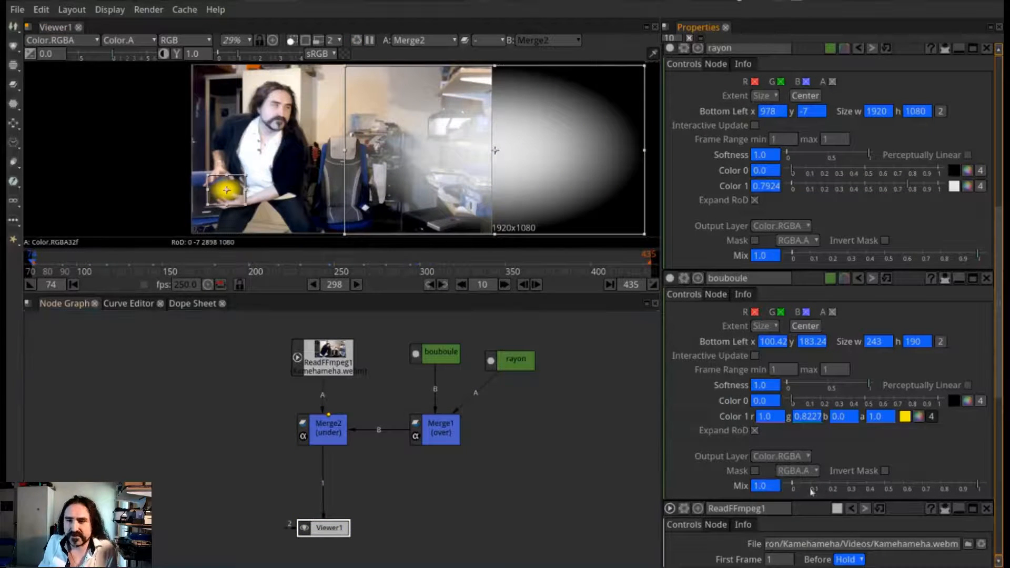
drag(980, 487, 789, 487)
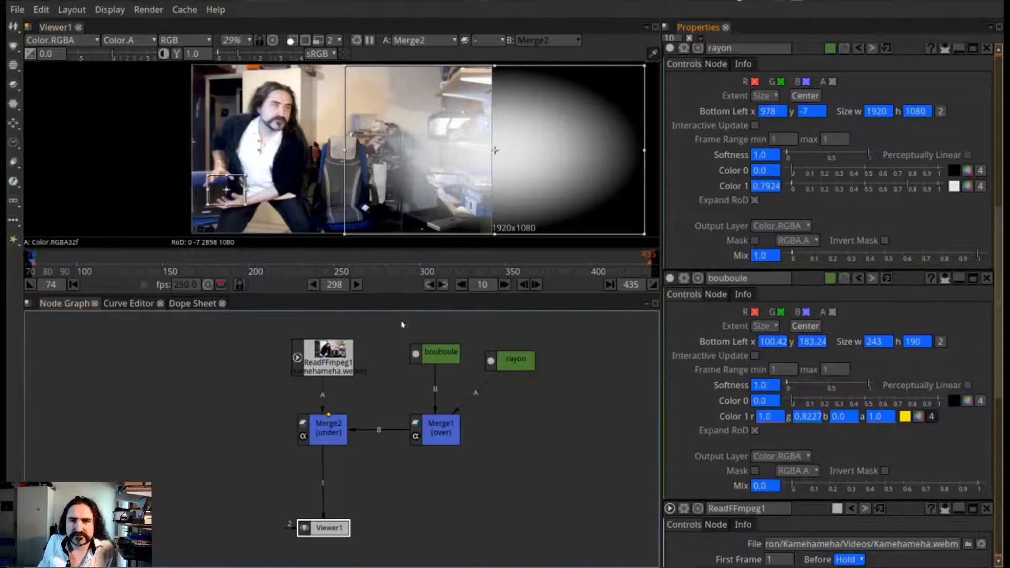
double_click(760, 488)
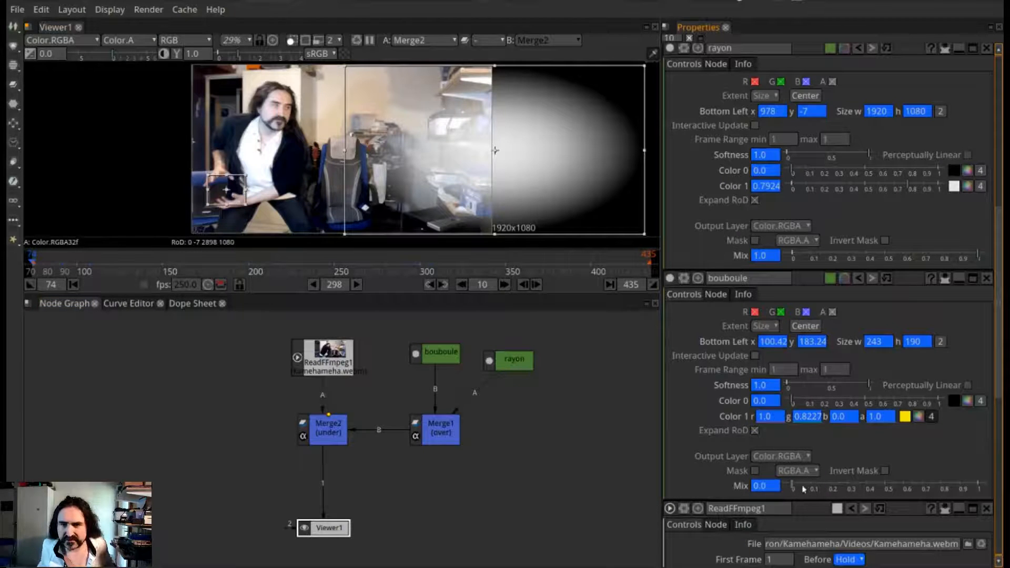
drag(793, 488, 980, 487)
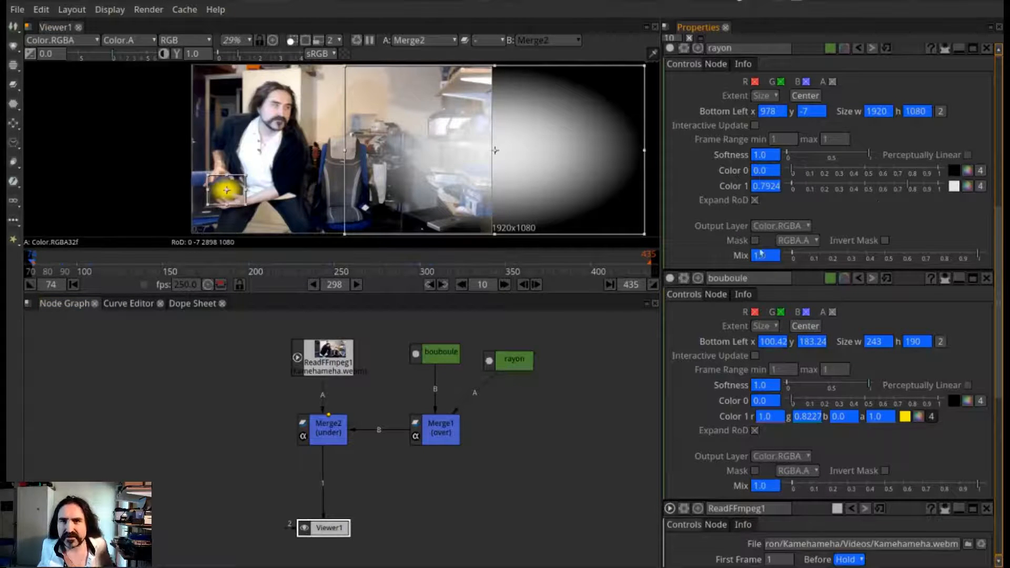
At frame 74, set rayon's Mix to 0 and review how the clip plays with the beam hidden
drag(979, 256, 792, 257)
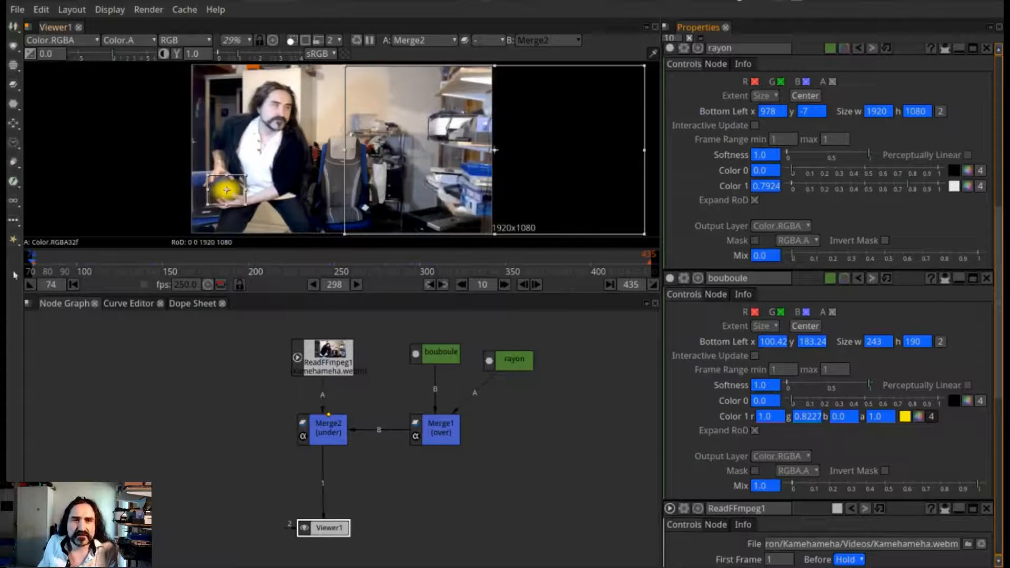
click(67, 266)
click(504, 284)
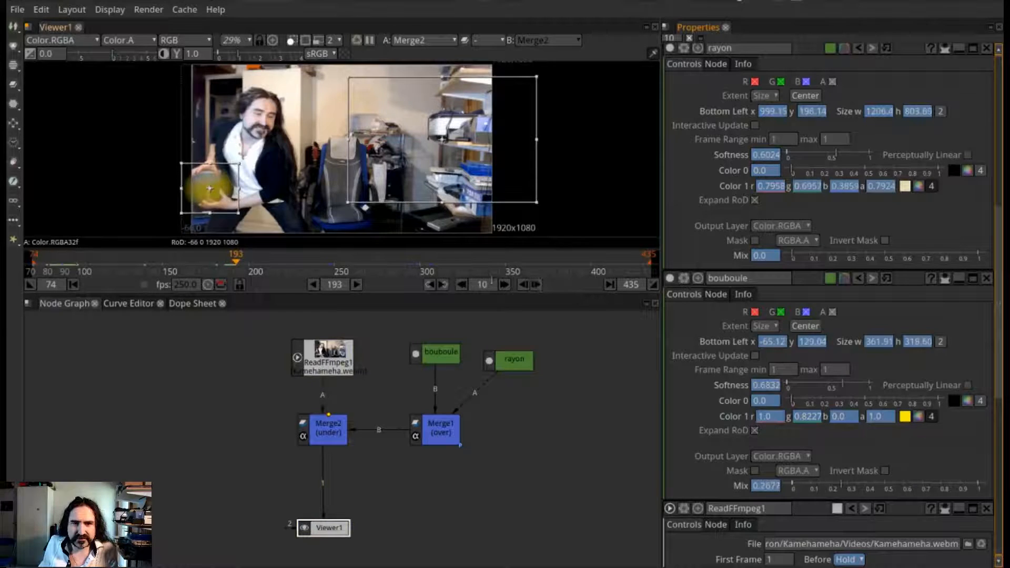
Set bouboule's Mix back to 1.0 at the keyframes on frames 295 and 298
click(429, 284)
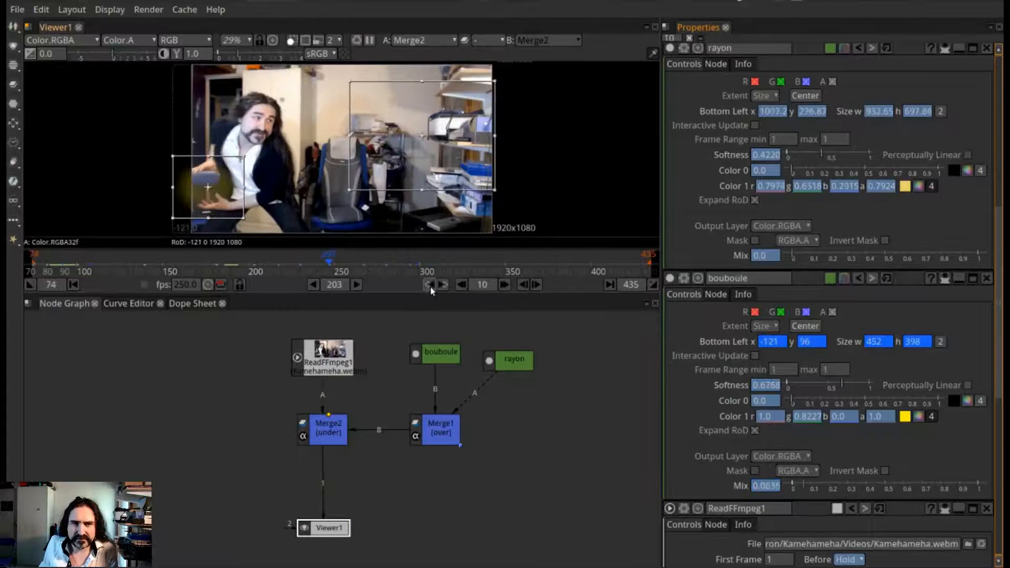
click(444, 284)
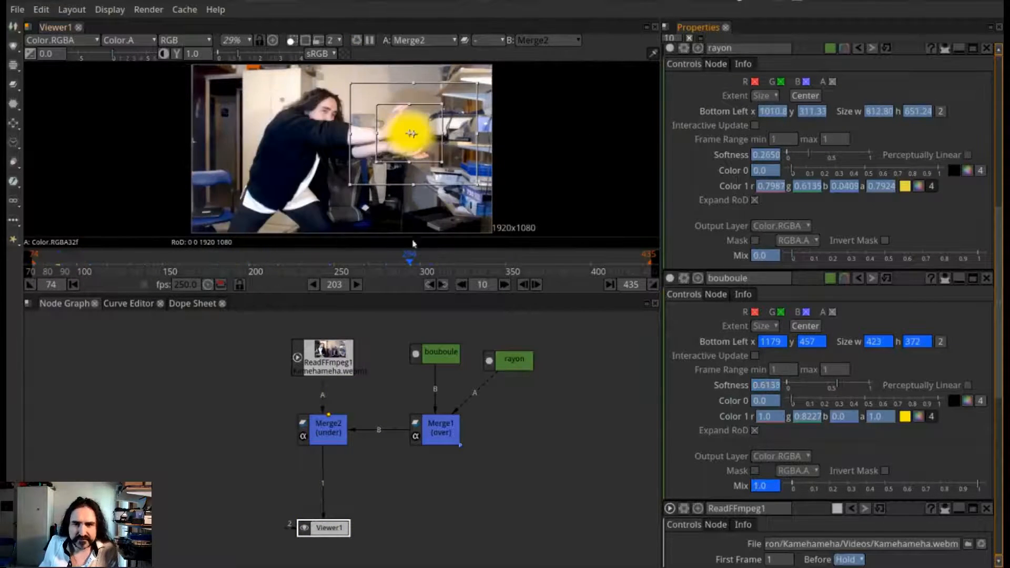
click(429, 285)
click(444, 285)
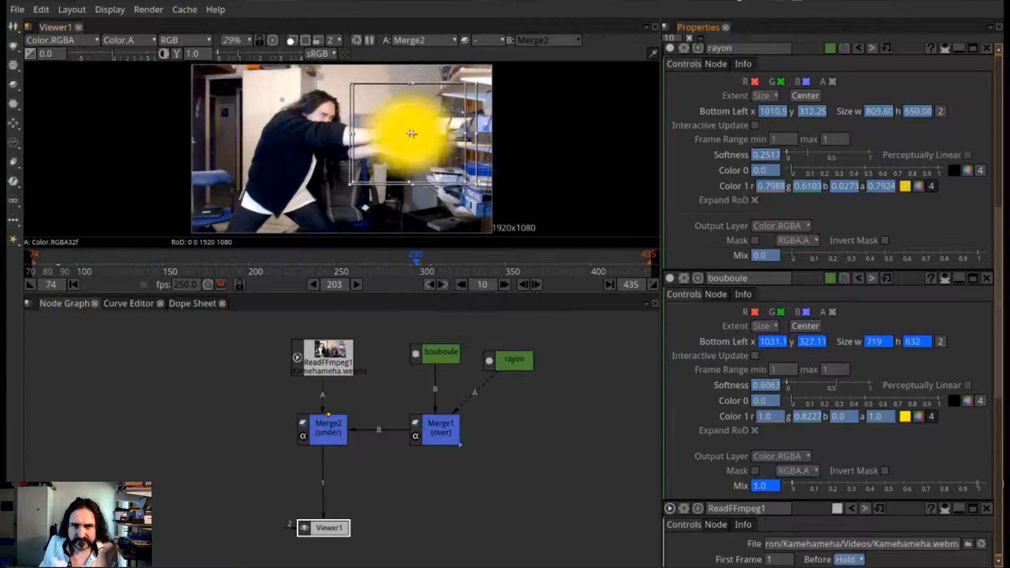
click(426, 284)
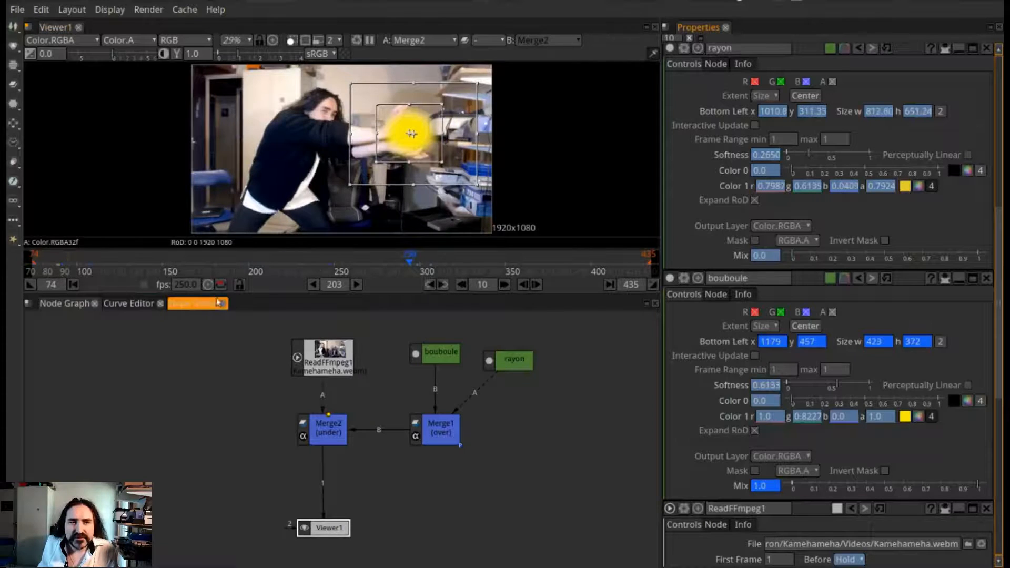
Check rayon's and bouboule's Mix values at the keyframes from frame 74 through frames 295 and 298
click(73, 285)
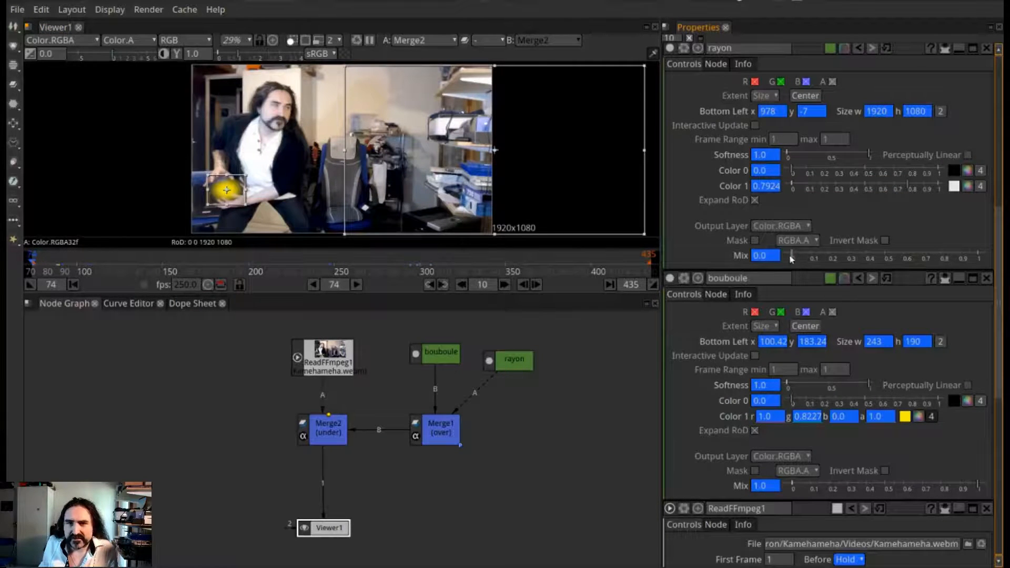
drag(791, 257, 716, 245)
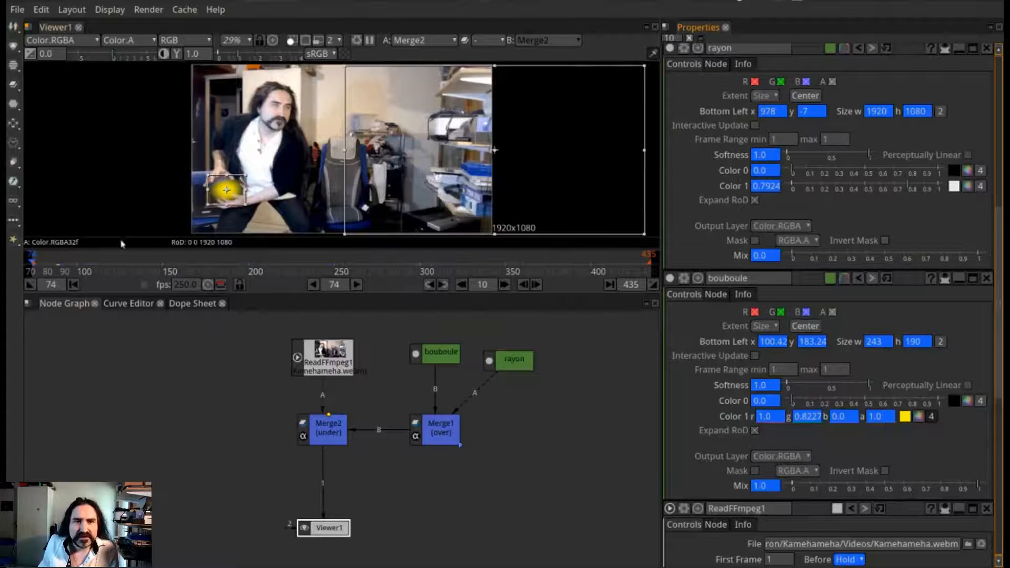
click(444, 288)
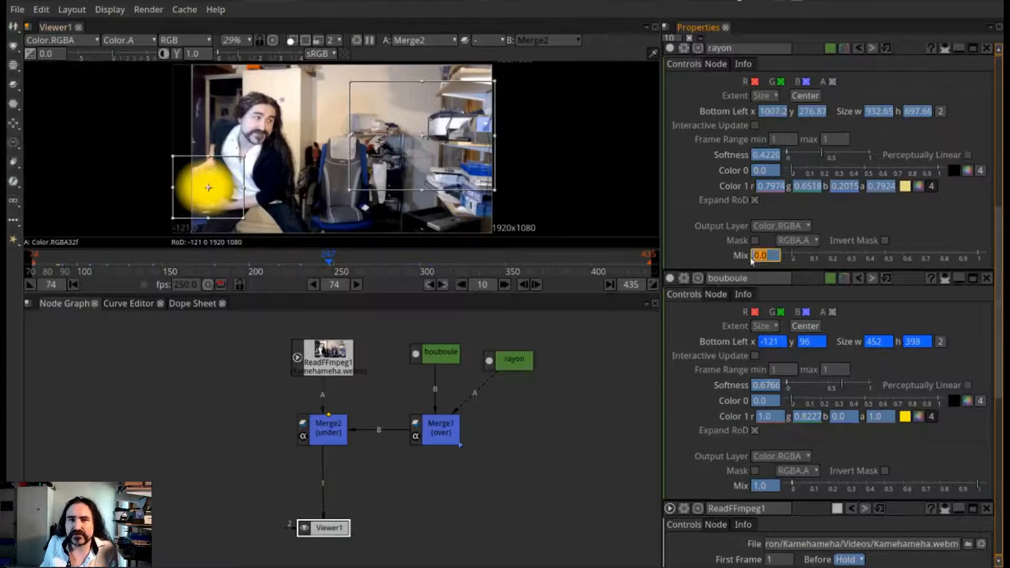
click(443, 285)
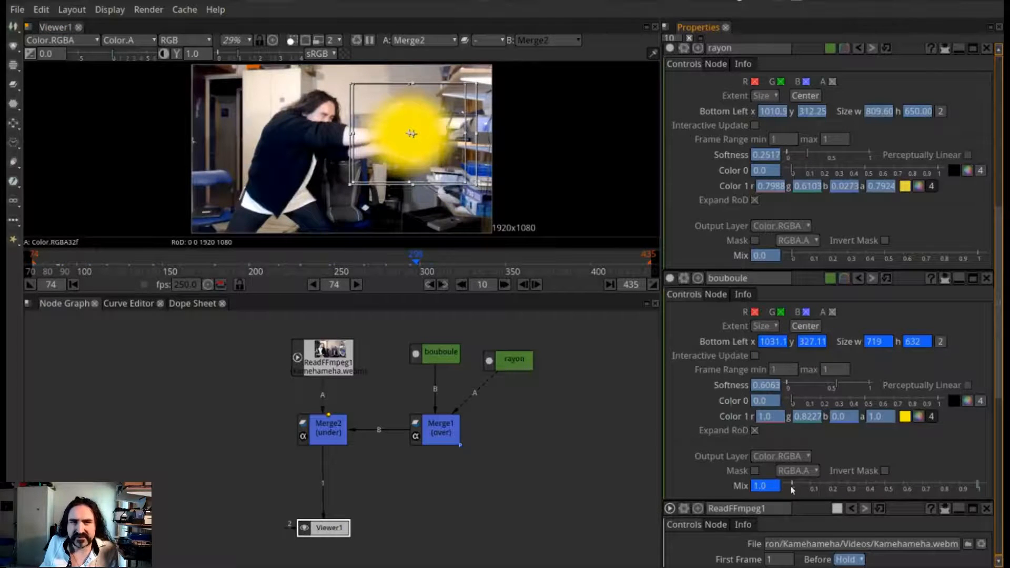
click(430, 285)
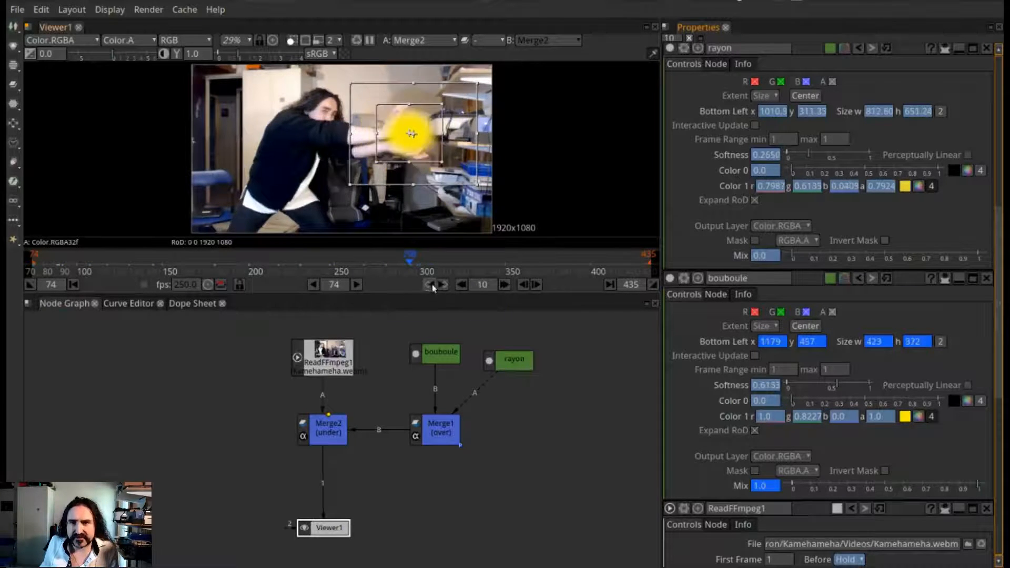
click(444, 285)
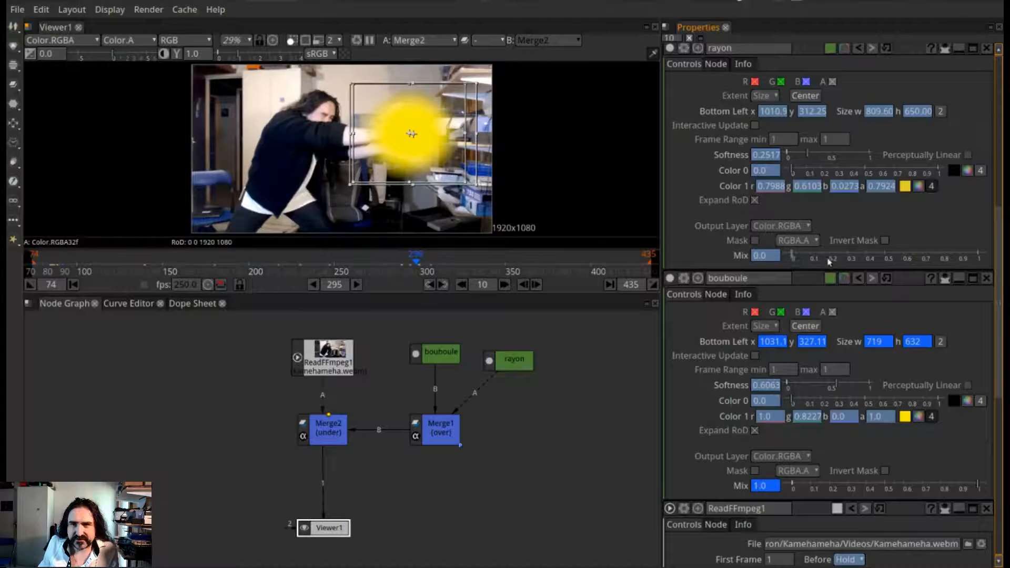
Set rayon's Mix to 0.514 at the keyframe on frame 298 and to 1.0 at the following keyframe
drag(803, 256, 889, 258)
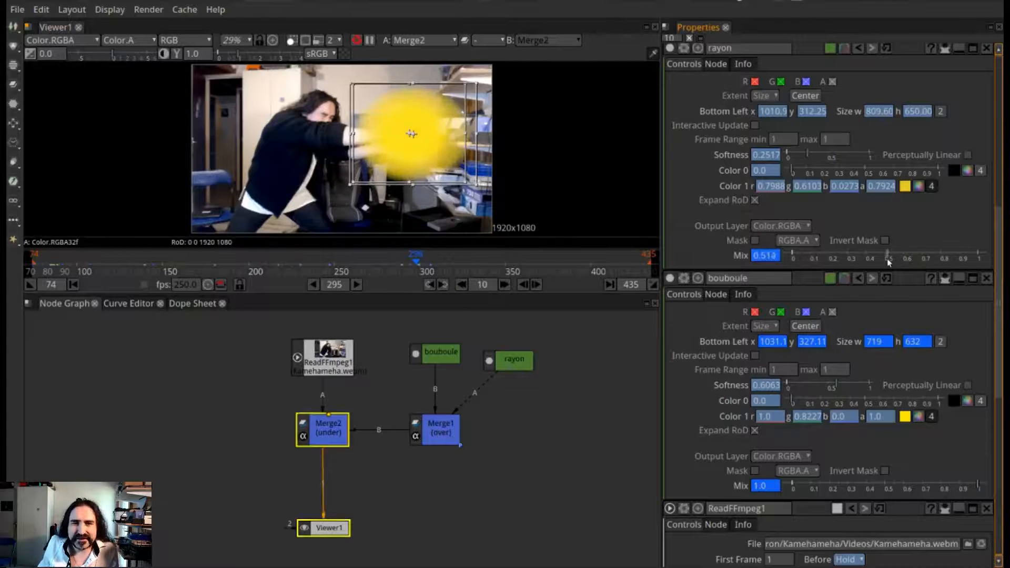
click(444, 288)
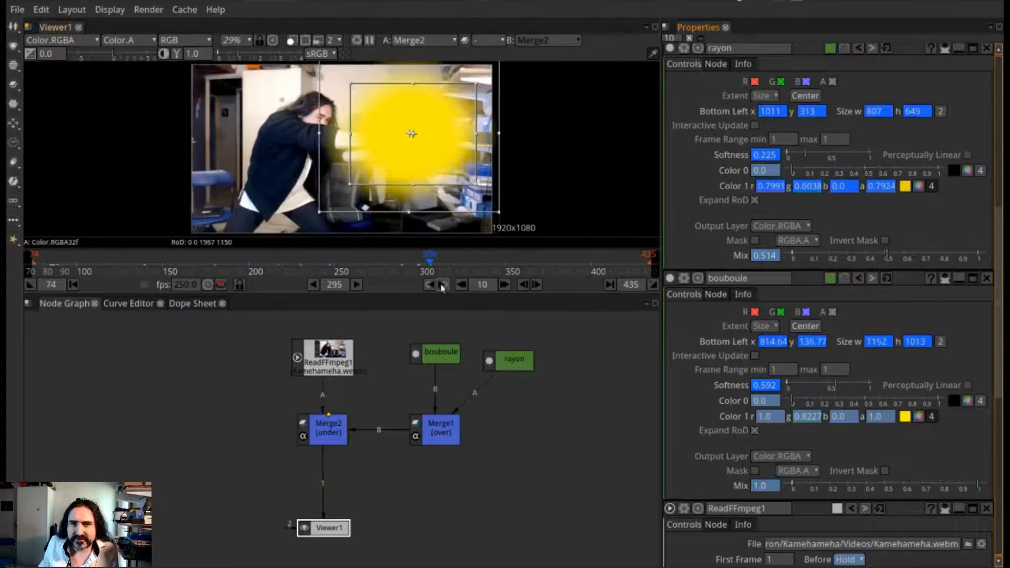
drag(889, 259, 983, 260)
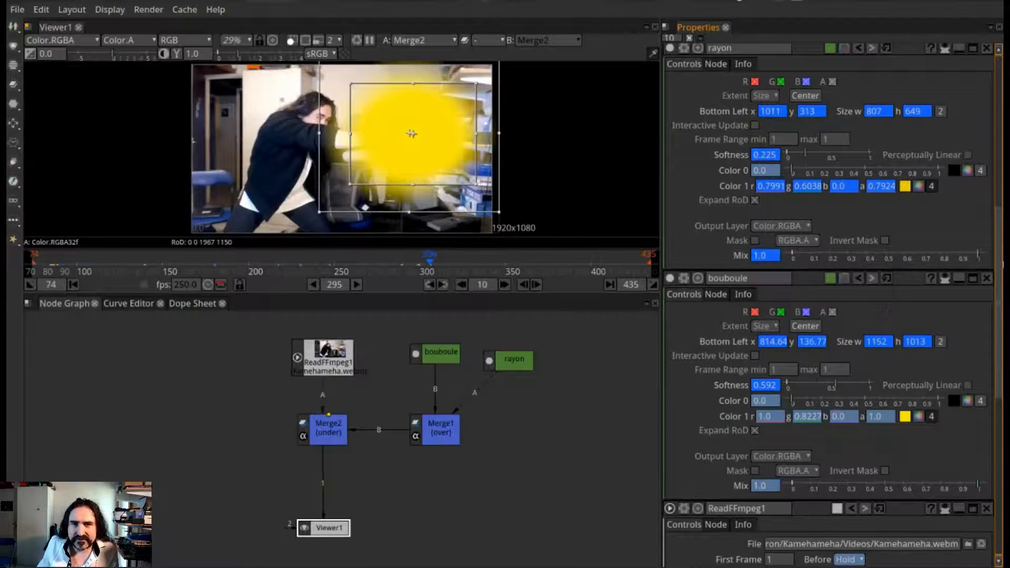
Step through the keyframes from the beam's start back to frame 74 and forward again, checking where rayon appears too early
click(430, 285)
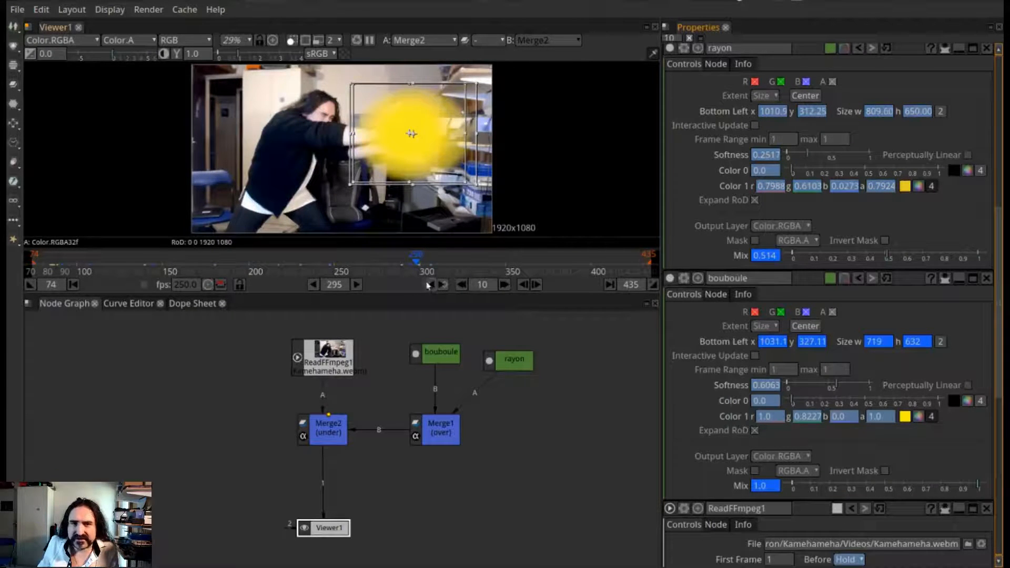
click(428, 284)
click(429, 285)
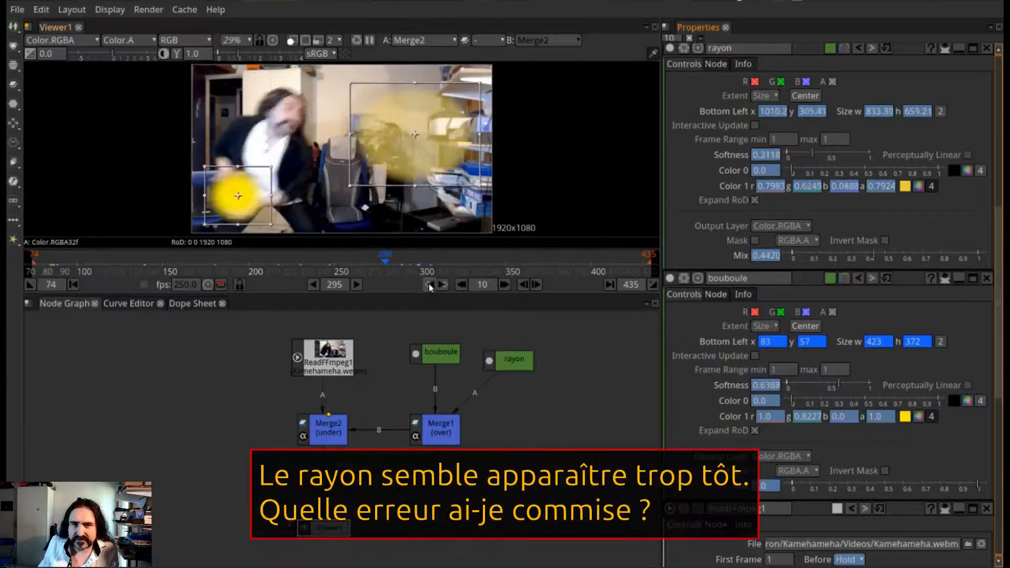
click(443, 284)
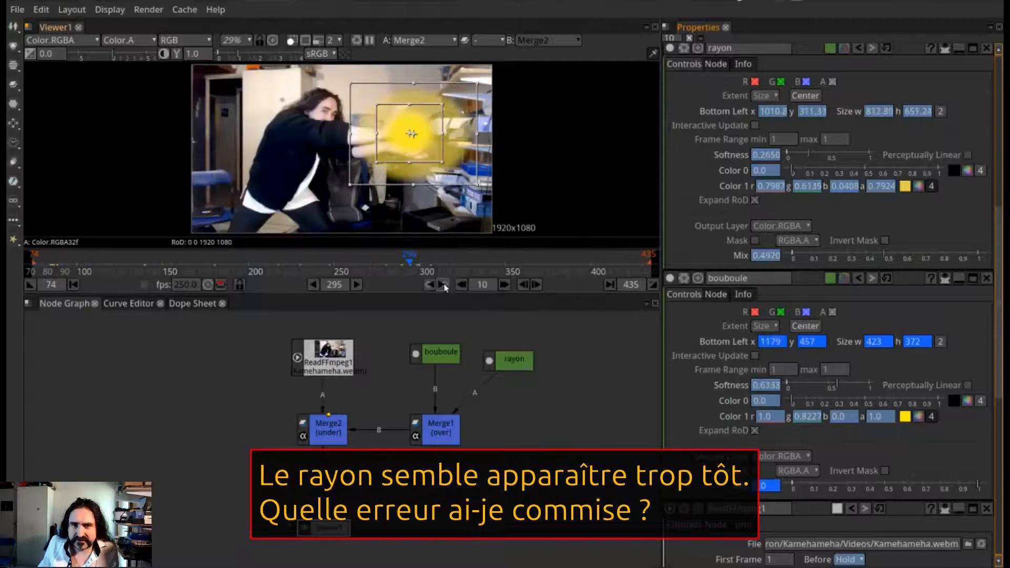
click(429, 285)
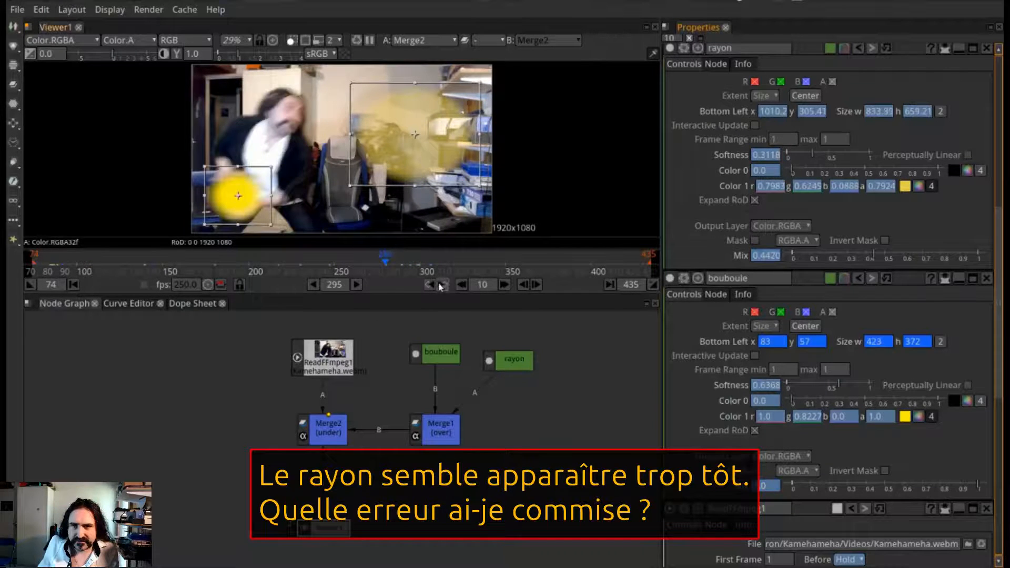
click(428, 285)
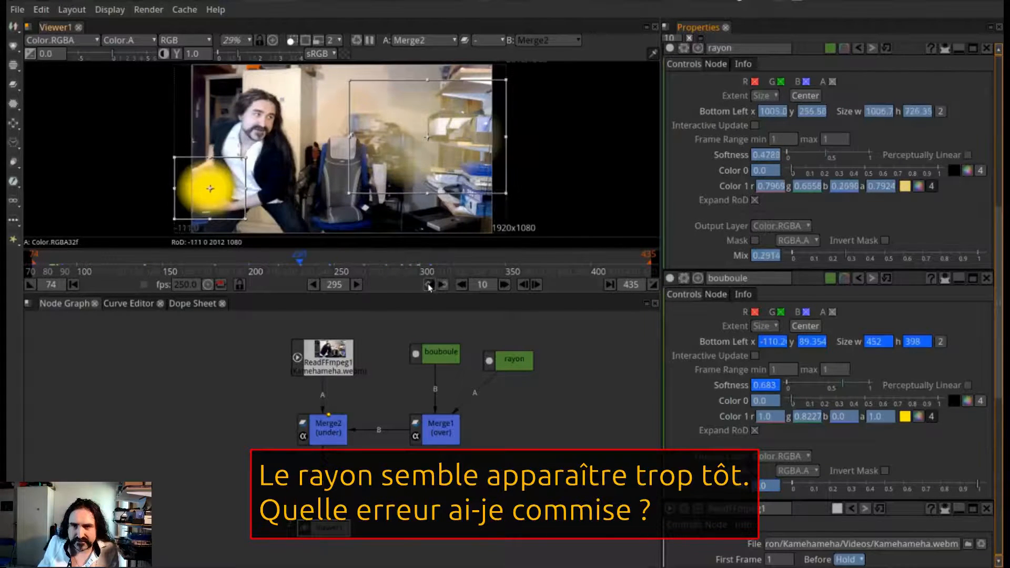
click(429, 285)
click(428, 284)
click(429, 284)
click(429, 284)
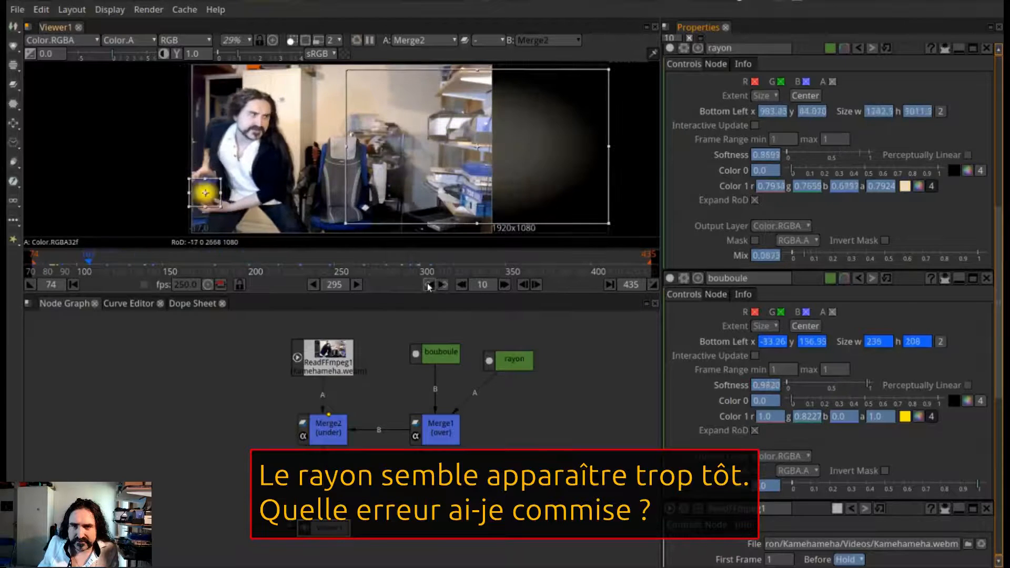
click(429, 285)
click(428, 284)
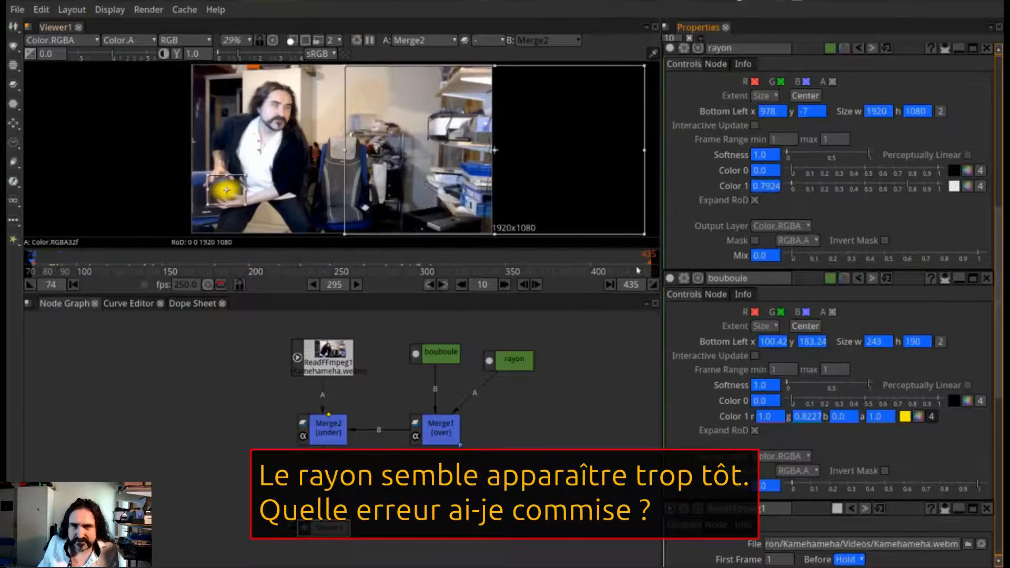
click(444, 285)
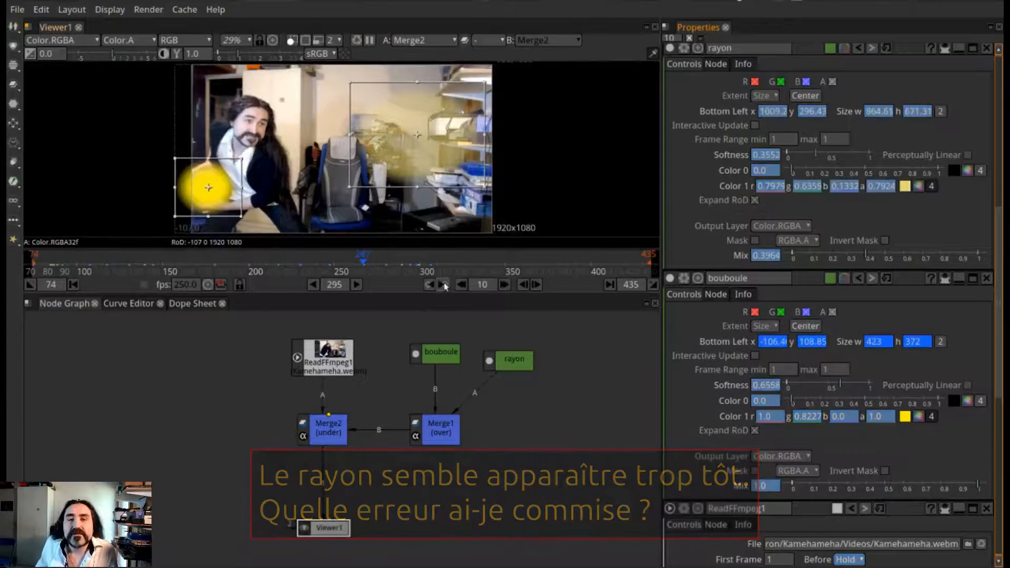
click(447, 284)
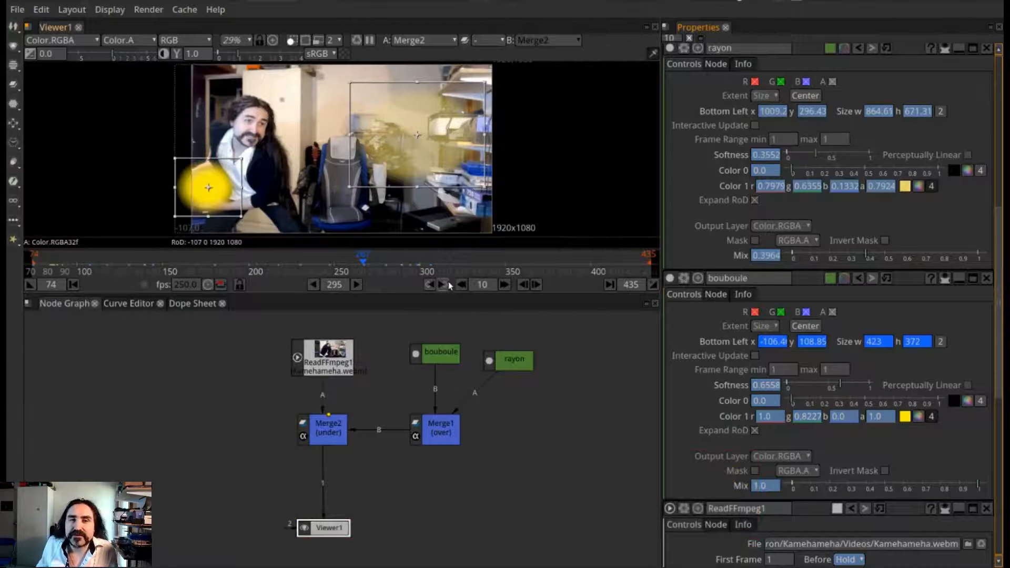
click(445, 284)
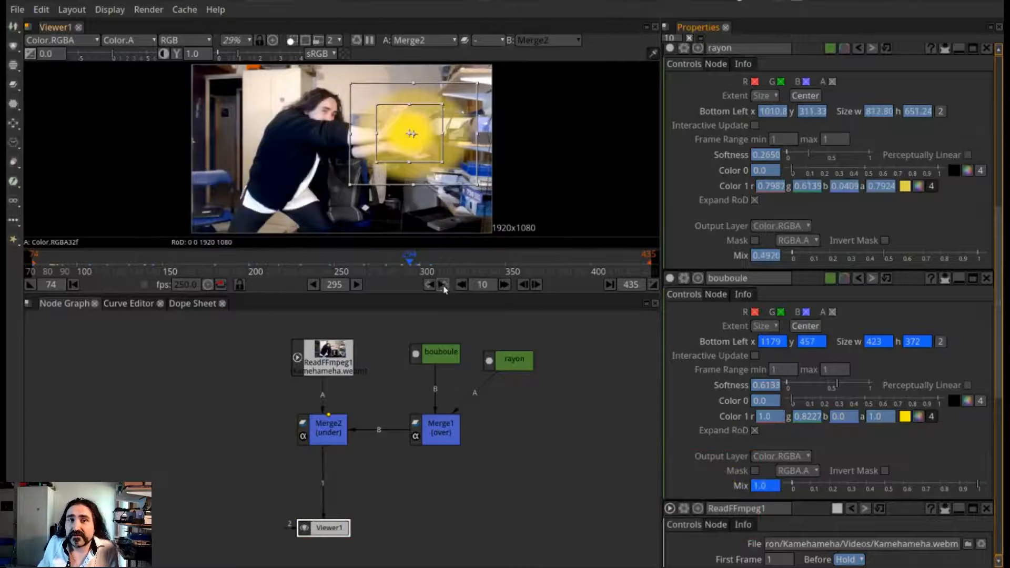
Set rayon's Mix to 0 at the keyframe on frame 294
click(431, 285)
click(444, 285)
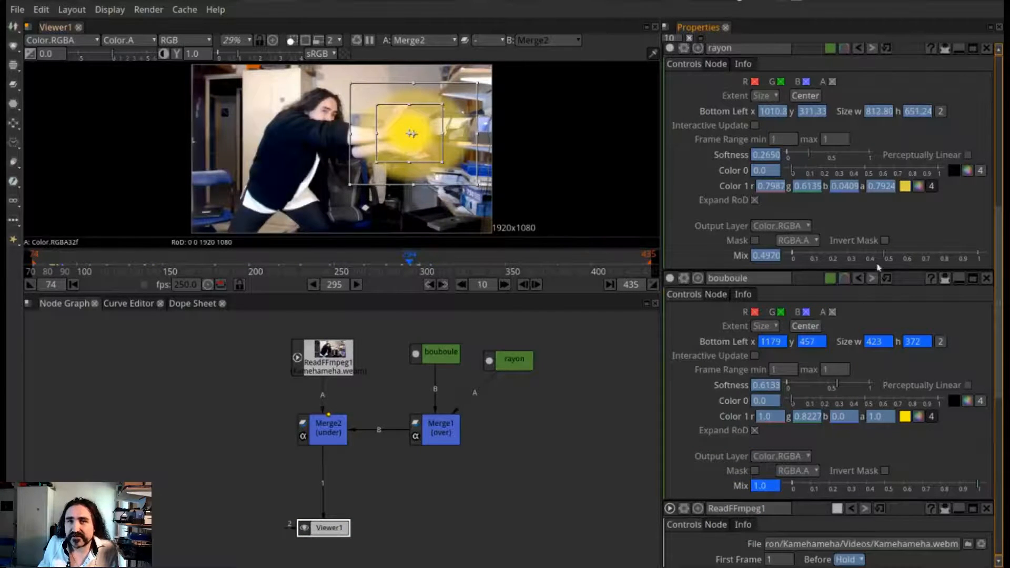
drag(883, 259, 792, 252)
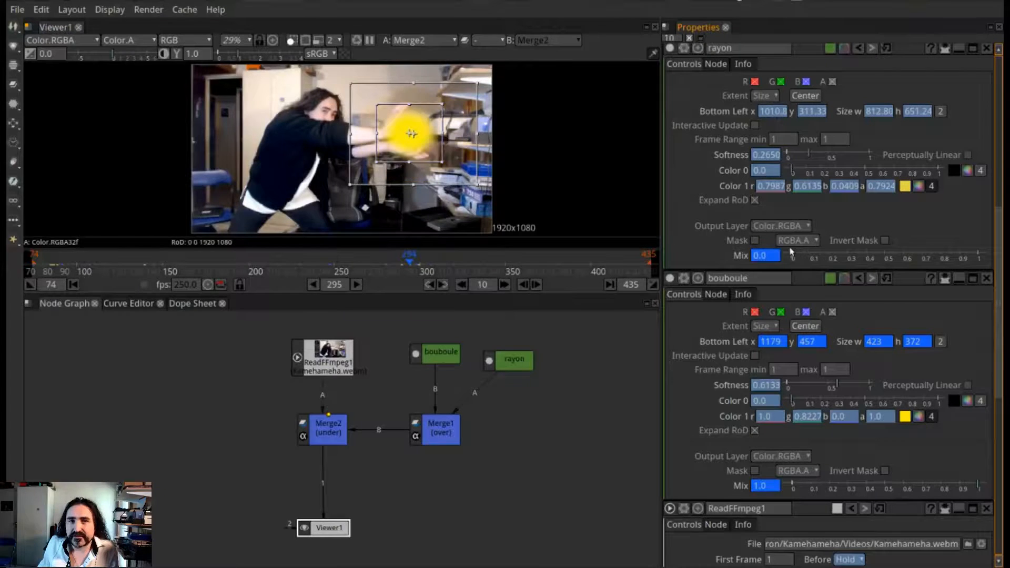
Review rayon's Mix across the keyframes following frame 294 and scrub the timeline through the beam's appearance
click(444, 285)
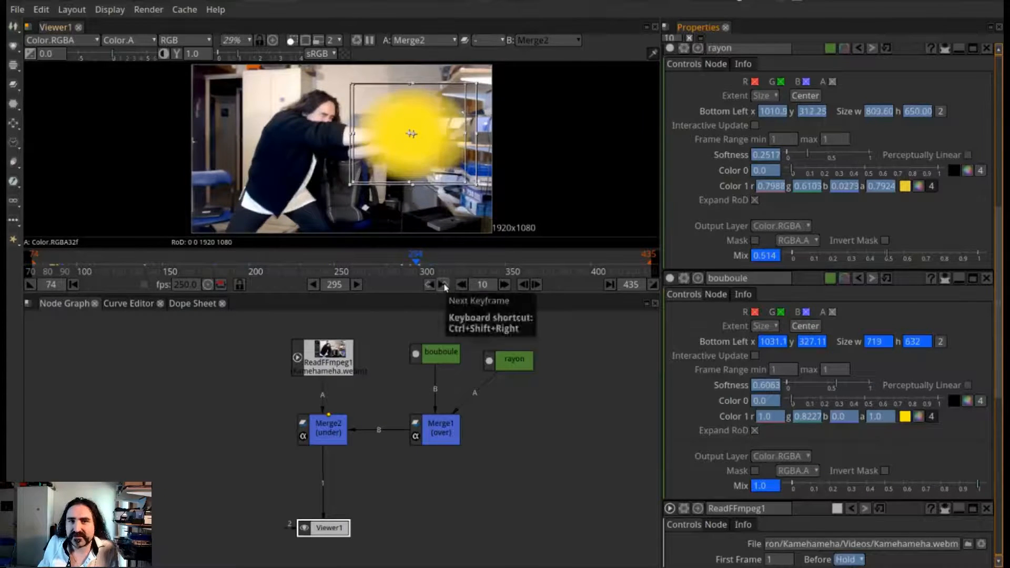
click(444, 284)
click(430, 285)
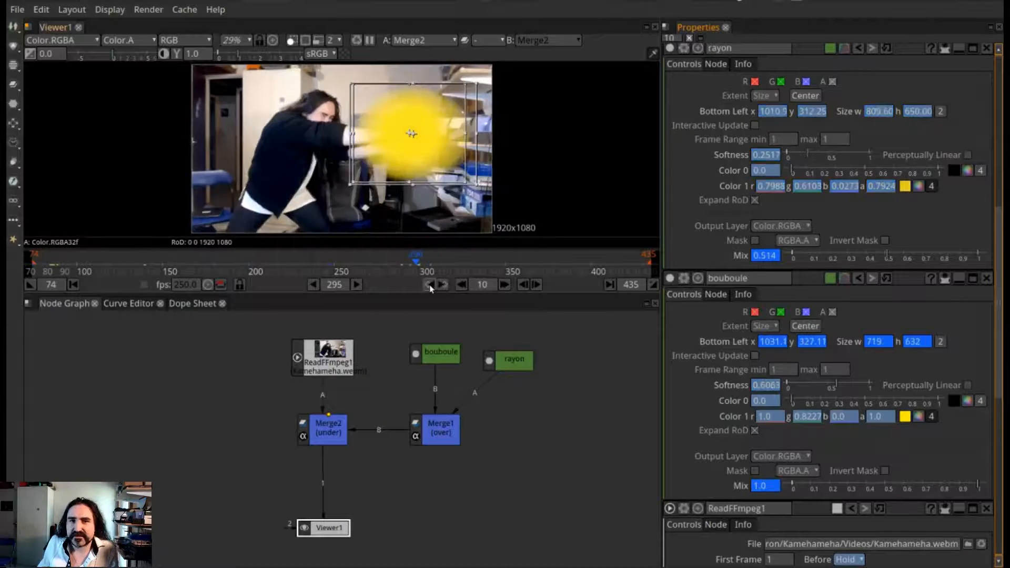
click(444, 286)
click(444, 285)
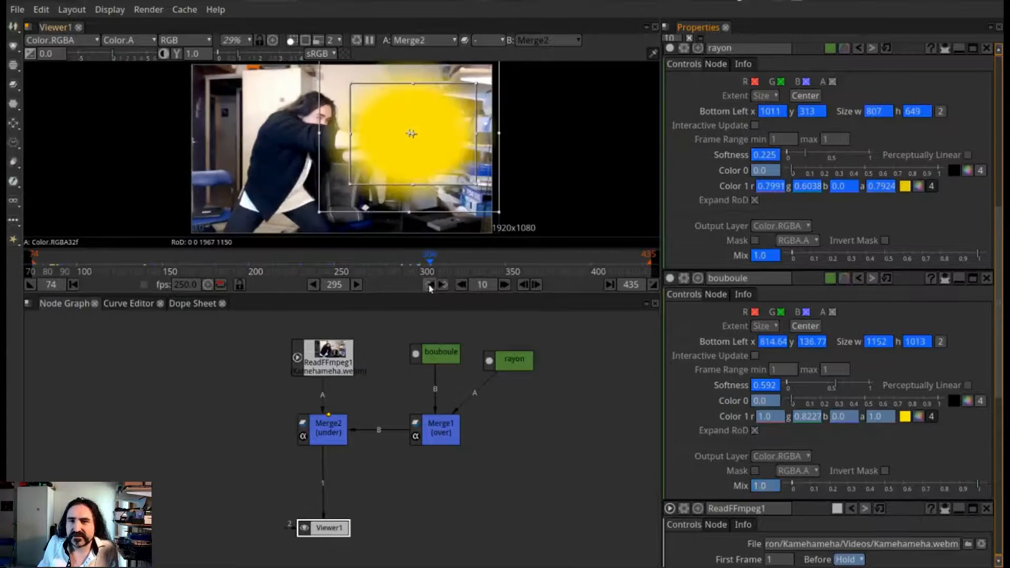
click(430, 285)
click(430, 285)
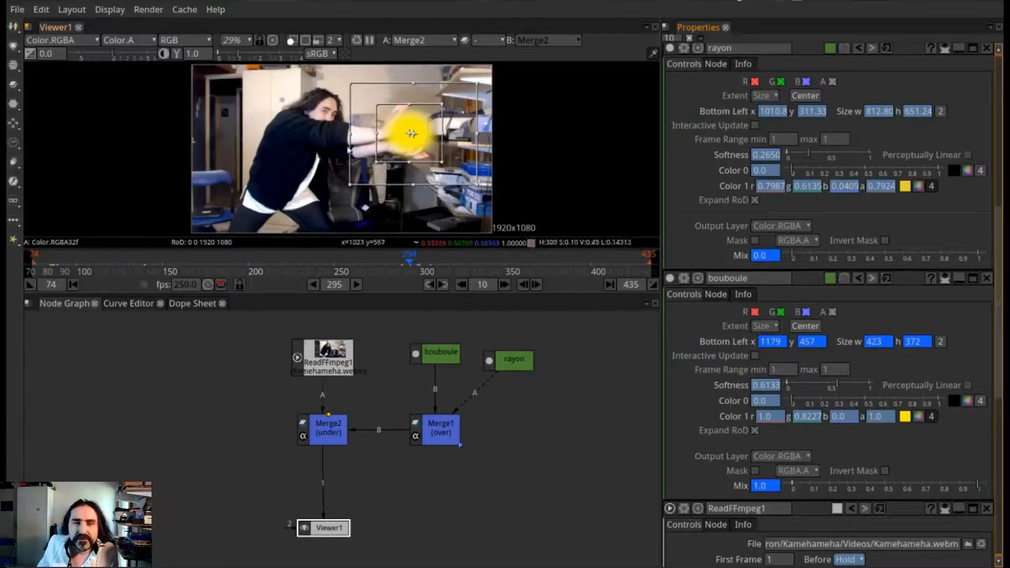
drag(378, 271, 437, 265)
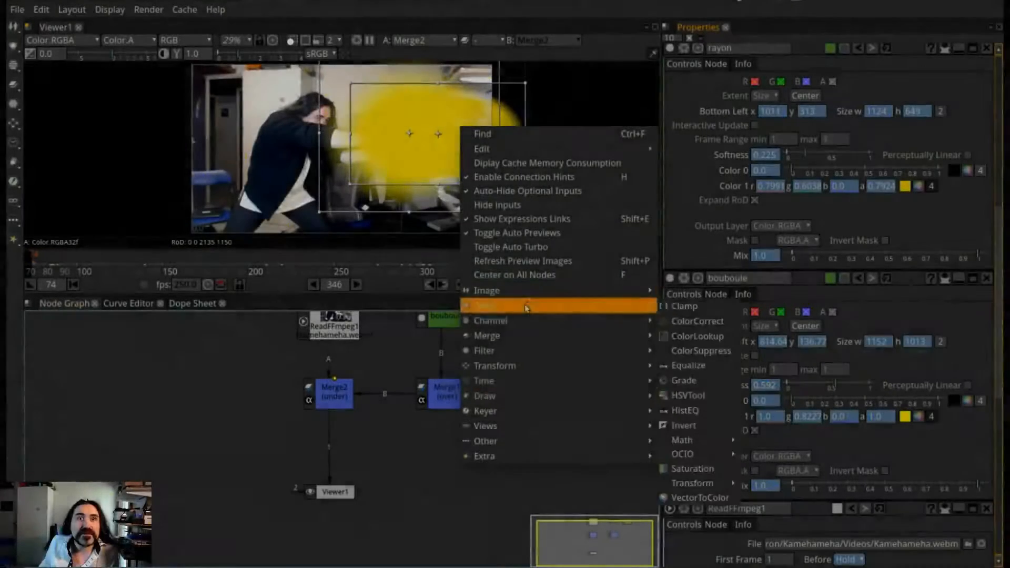
click(413, 470)
right_click(442, 472)
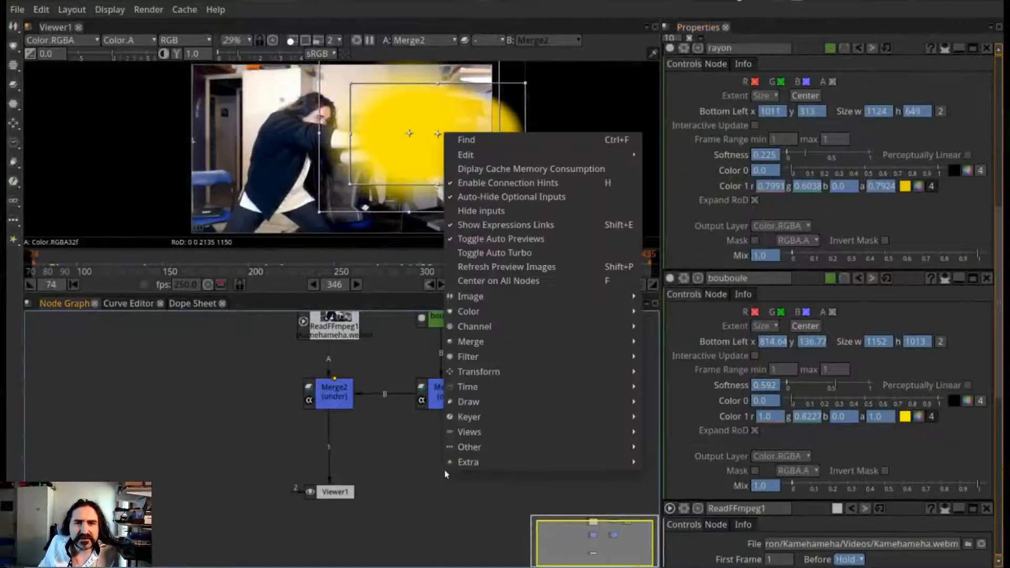
mouse_move(565, 297)
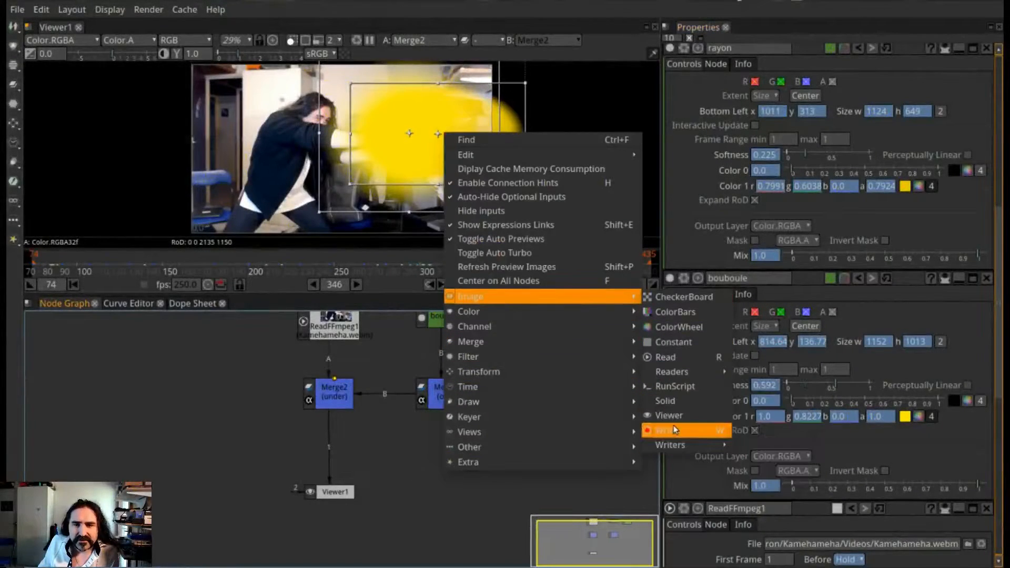
click(688, 439)
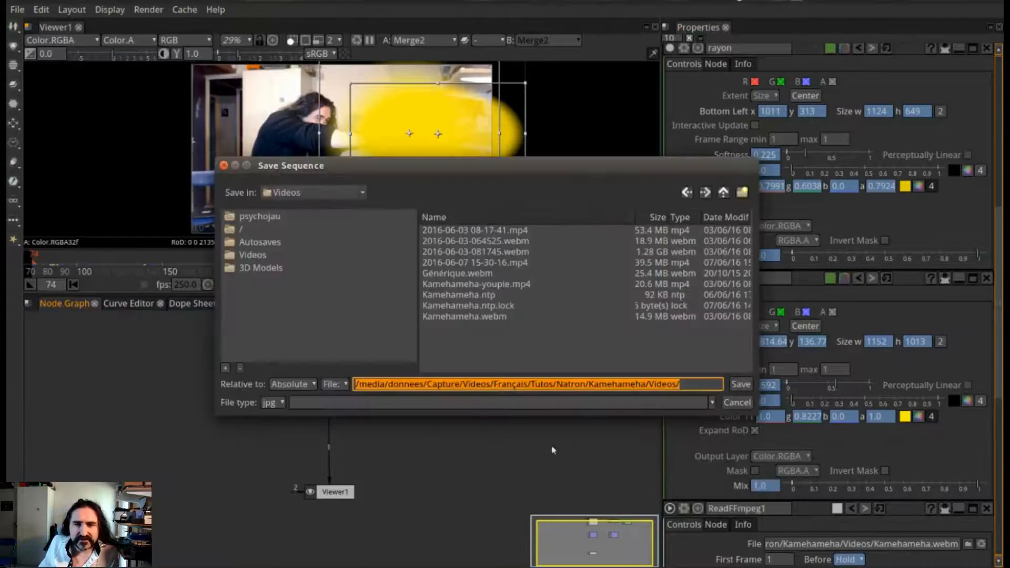
click(275, 402)
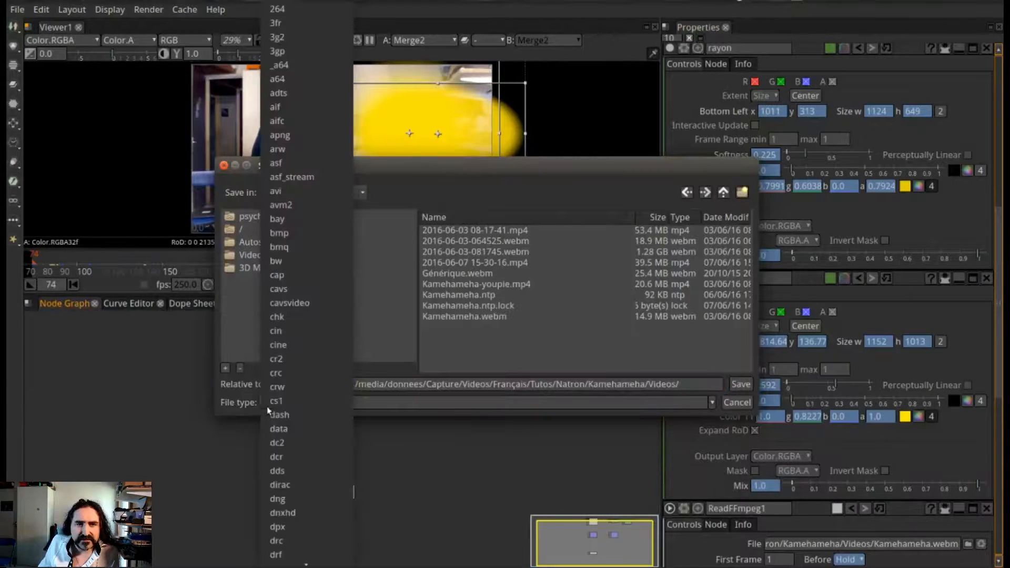
scroll(317, 523, up, 5)
scroll(310, 513, down, 5)
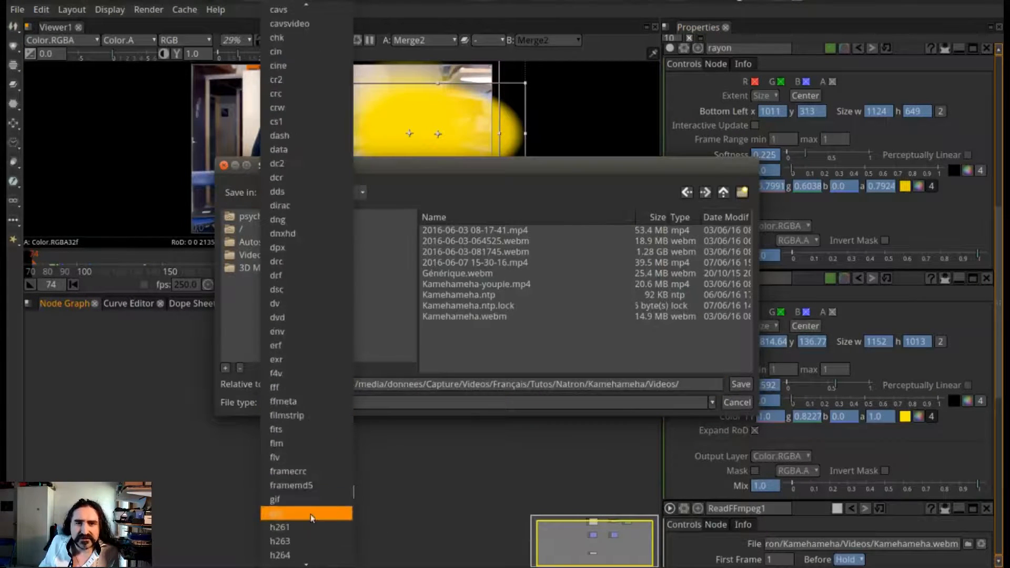
click(316, 522)
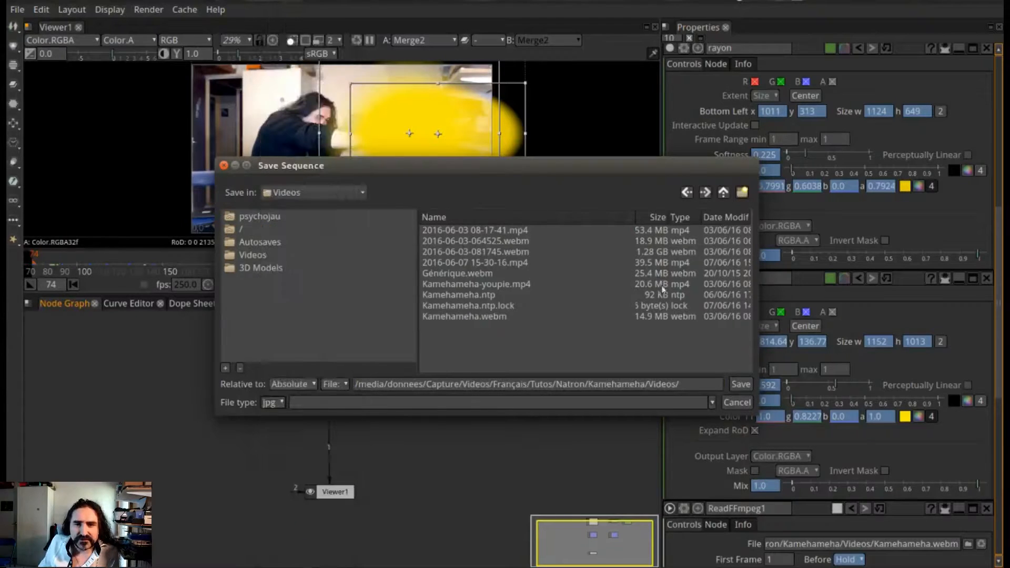
click(750, 402)
Add a WriteFFmpeg writer node to the node graph for exporting the composite
right_click(443, 468)
mouse_move(582, 301)
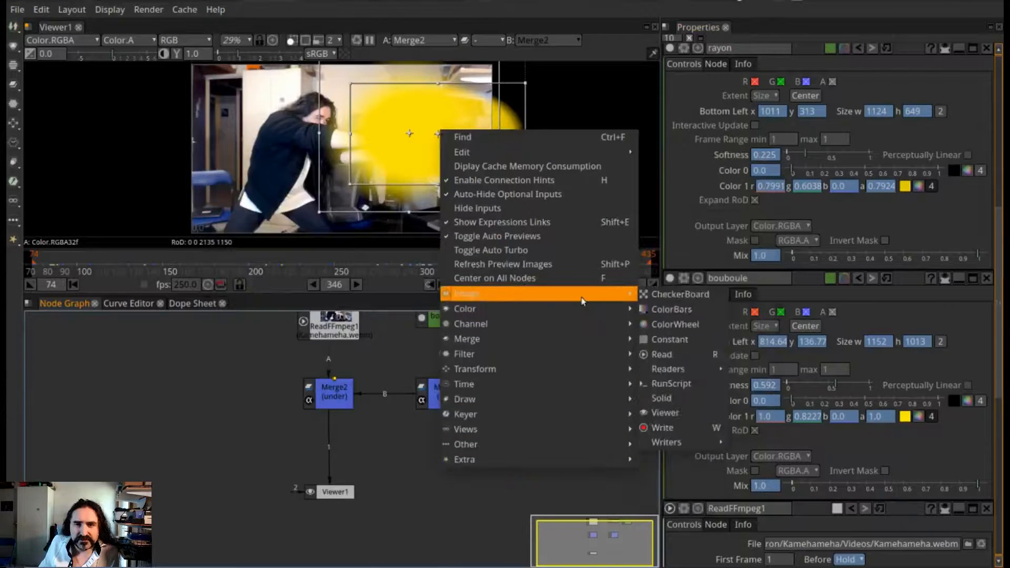
mouse_move(710, 448)
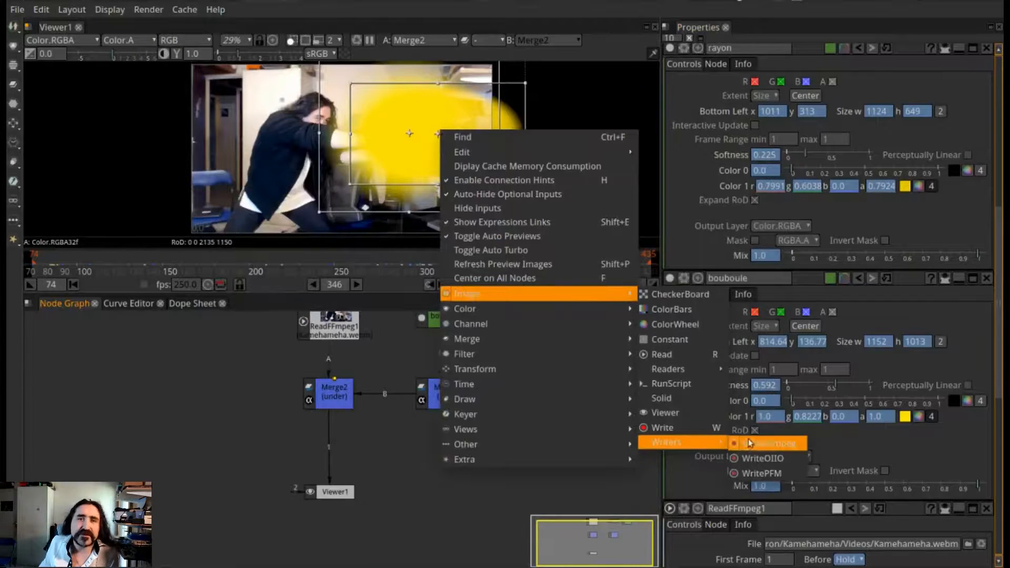
click(788, 444)
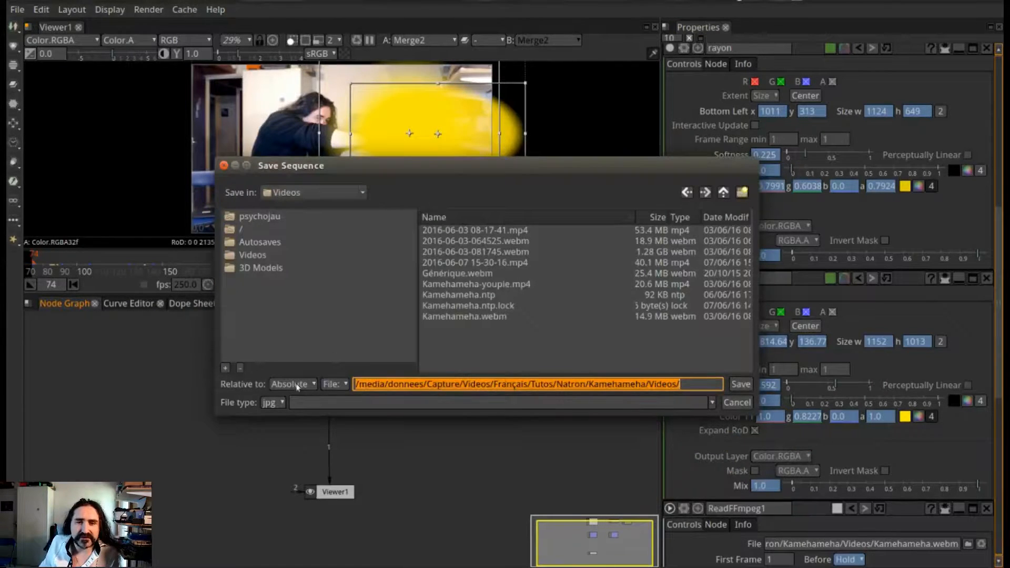
Try mp4 as the output file type with Kamehameha-youpie.mp4 as the target file, and dismiss the file selection without saving
click(280, 403)
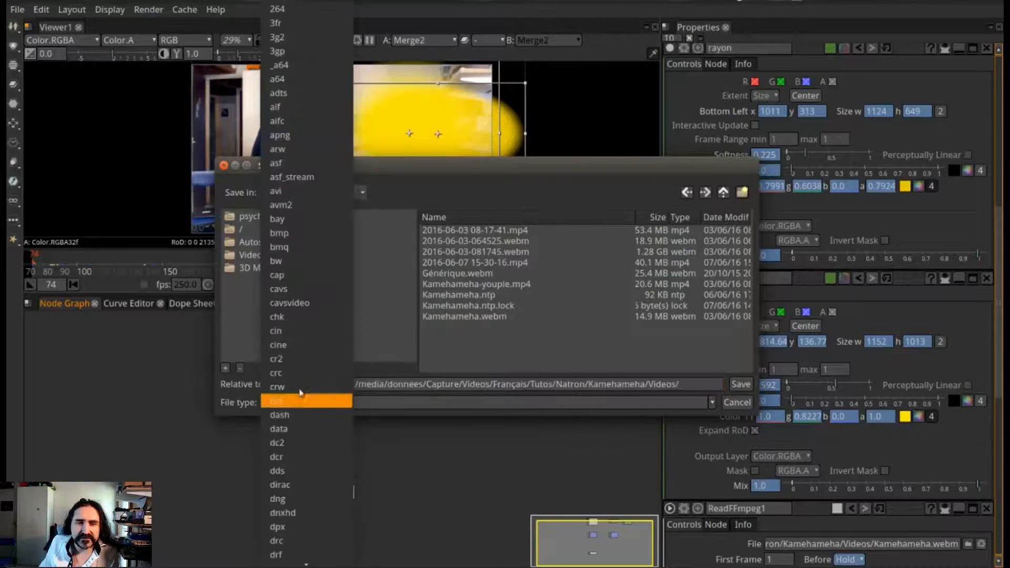
scroll(298, 493, up, 5)
scroll(308, 496, down, 15)
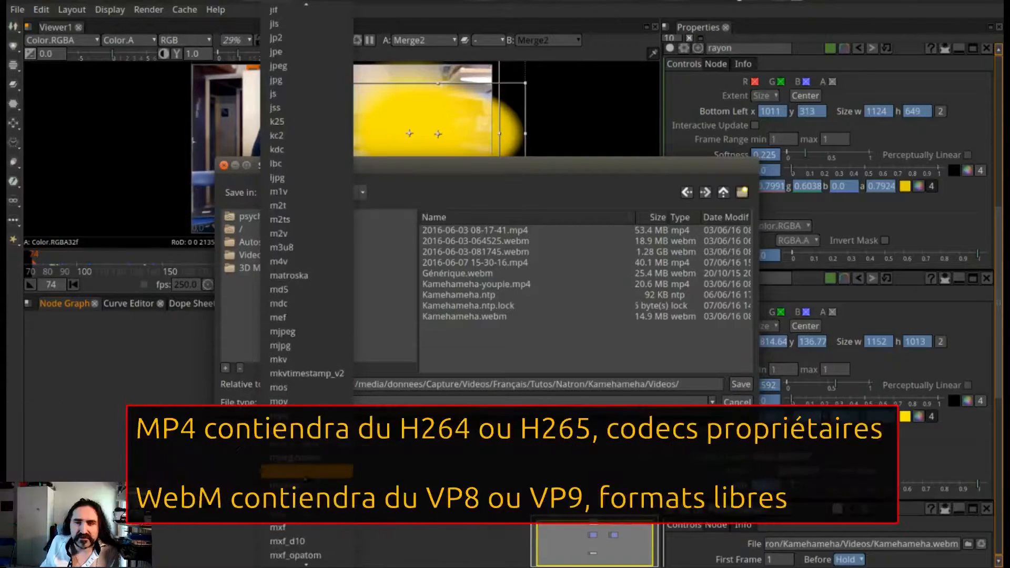
click(309, 415)
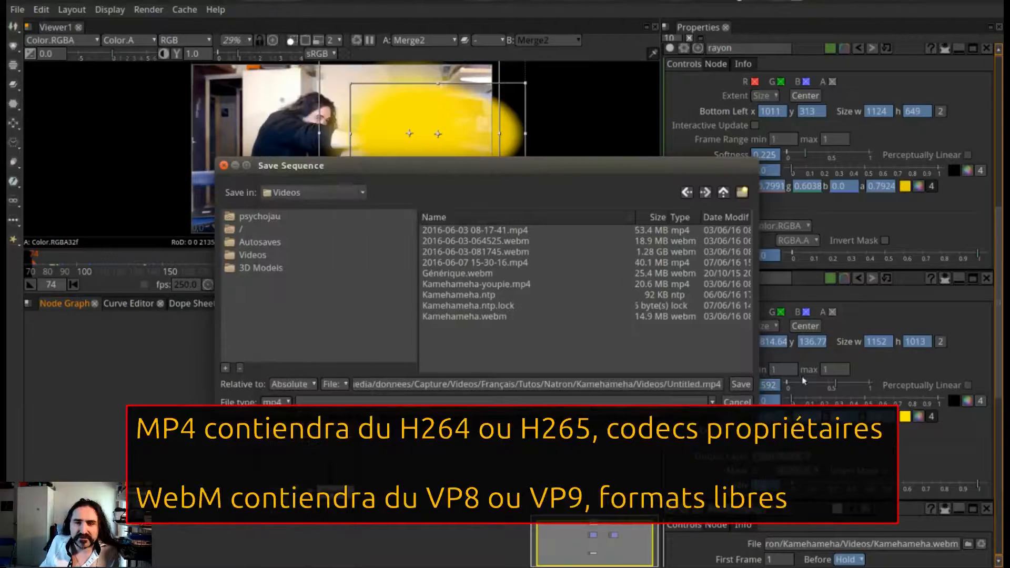
double_click(688, 383)
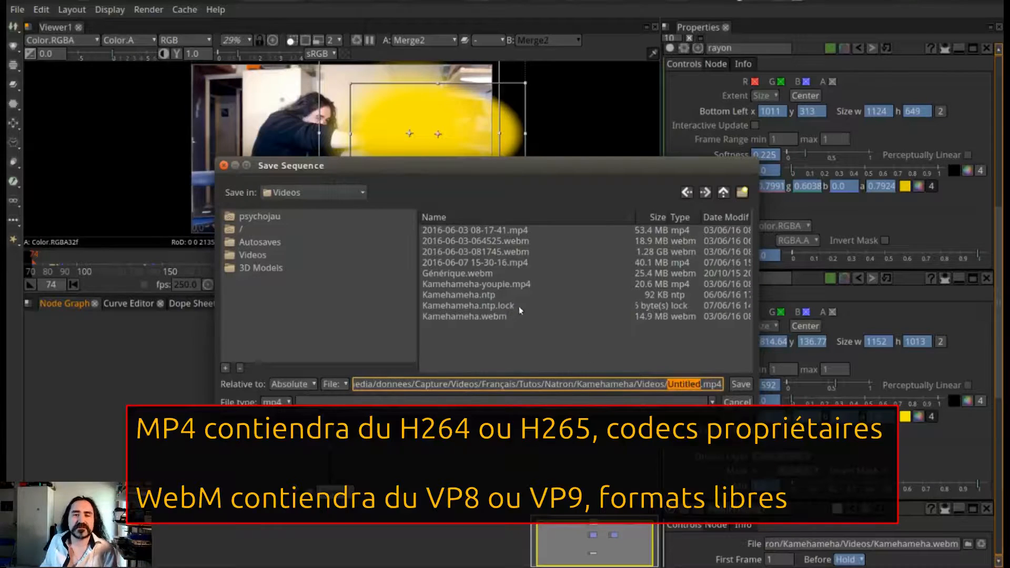
click(513, 285)
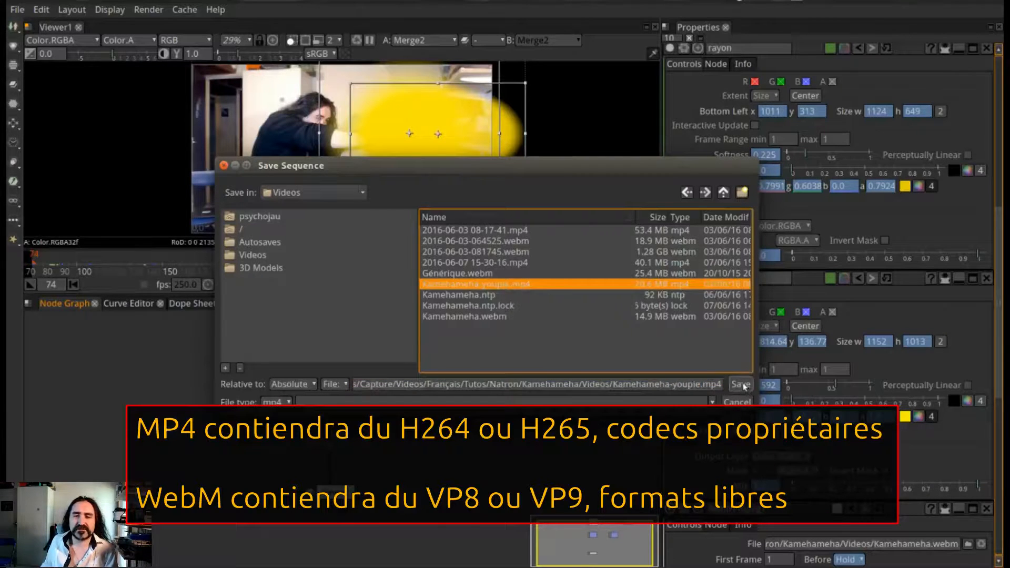
click(737, 403)
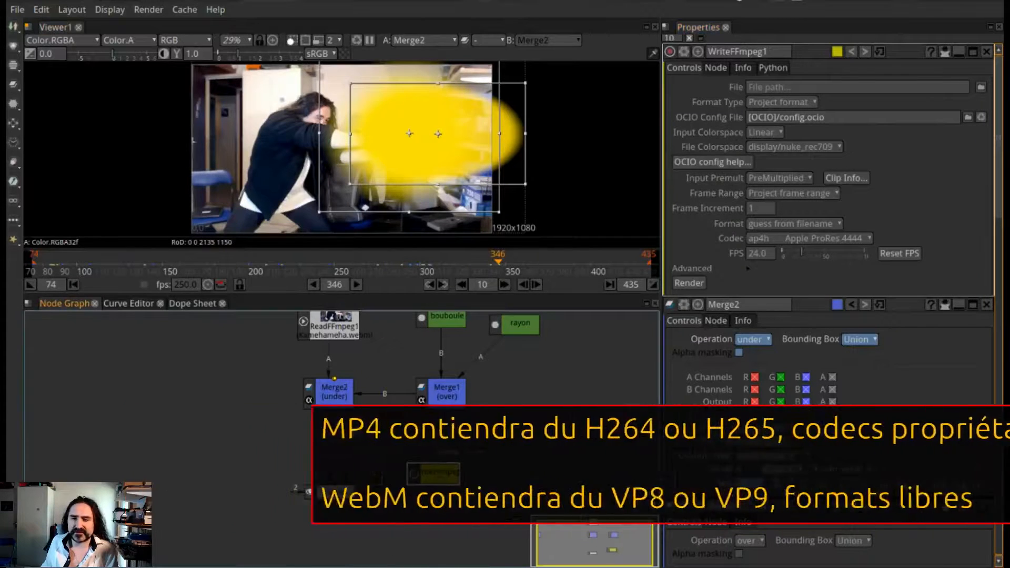
Check the frame rate in the project settings and compare it with the FPS of WriteFFmpeg1
scroll(853, 513, down, 10)
scroll(853, 513, down, 2)
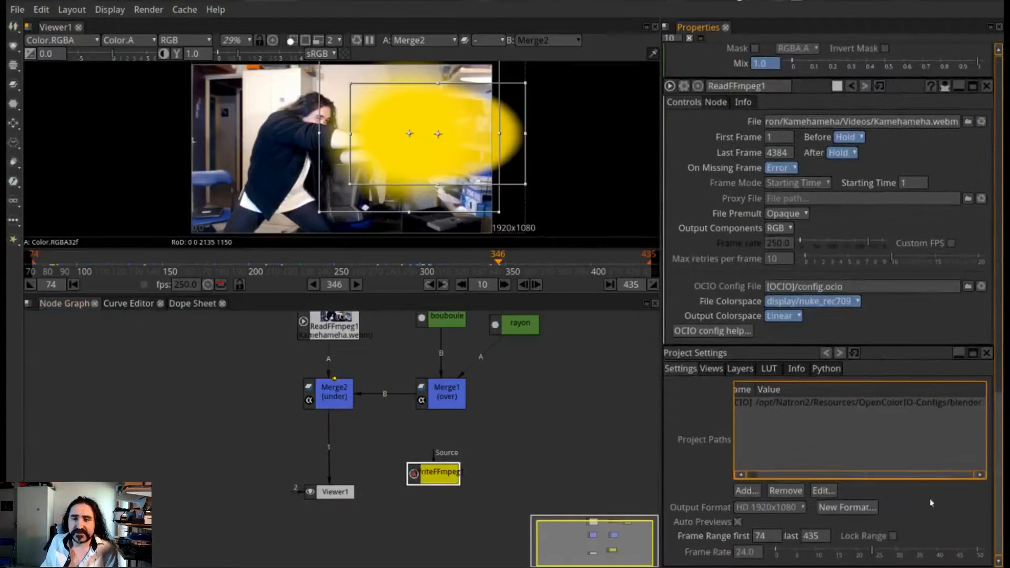
double_click(748, 552)
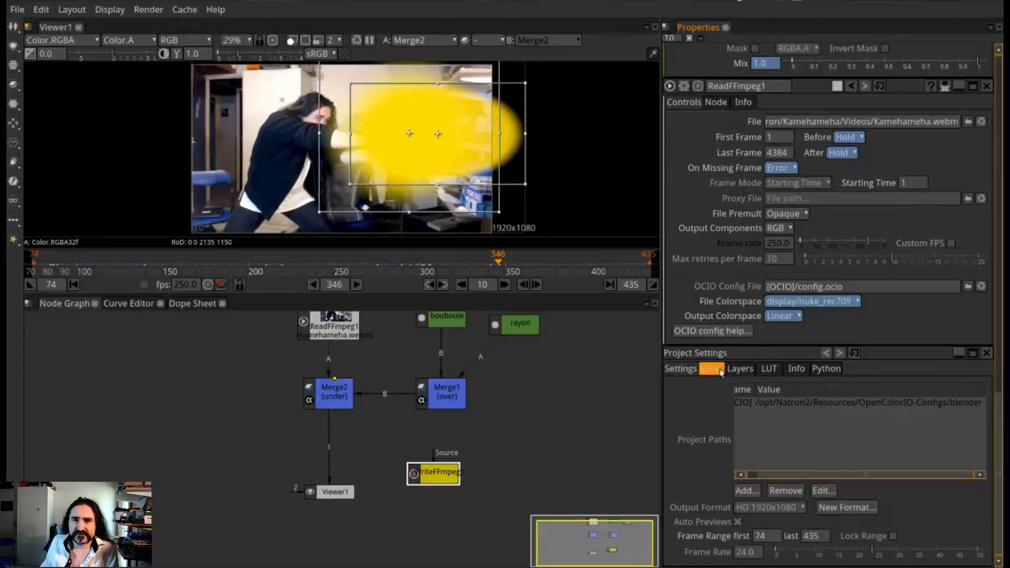
scroll(875, 445, up, 3)
drag(997, 490, 998, 187)
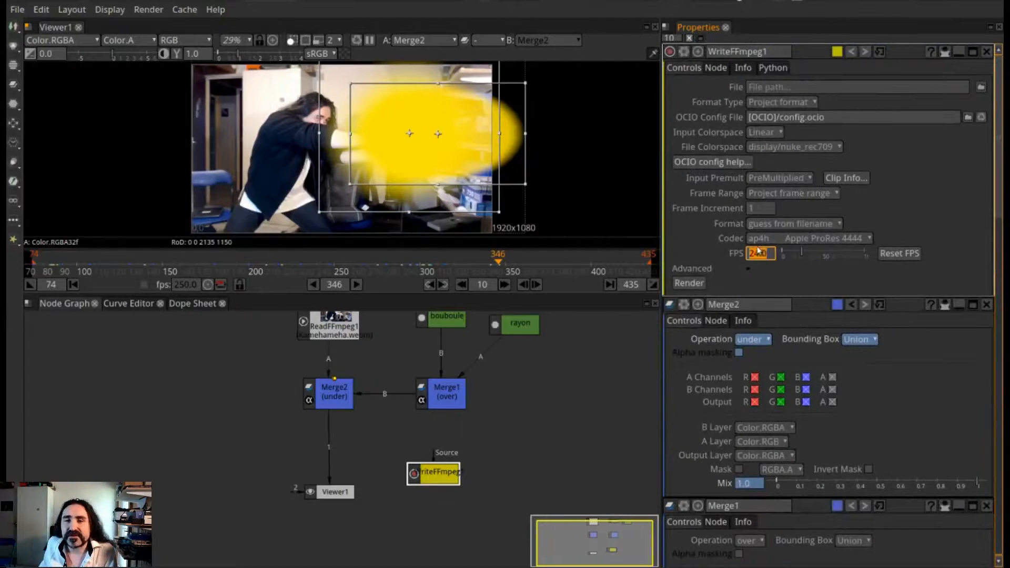
Try H.264 [libx264] and On2 VP8 [libvpx] as the codec of WriteFFmpeg1
click(791, 238)
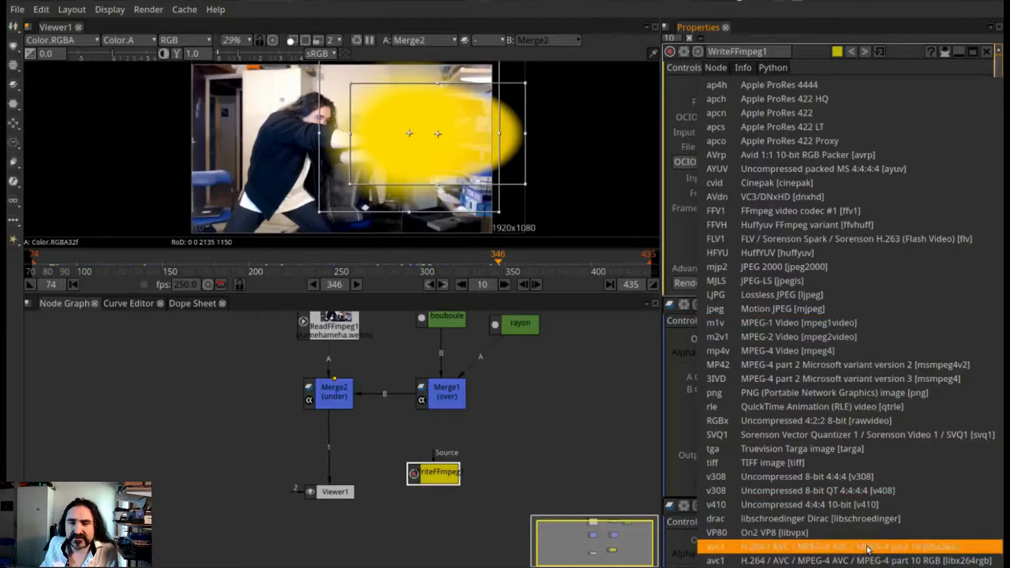
click(814, 548)
click(892, 238)
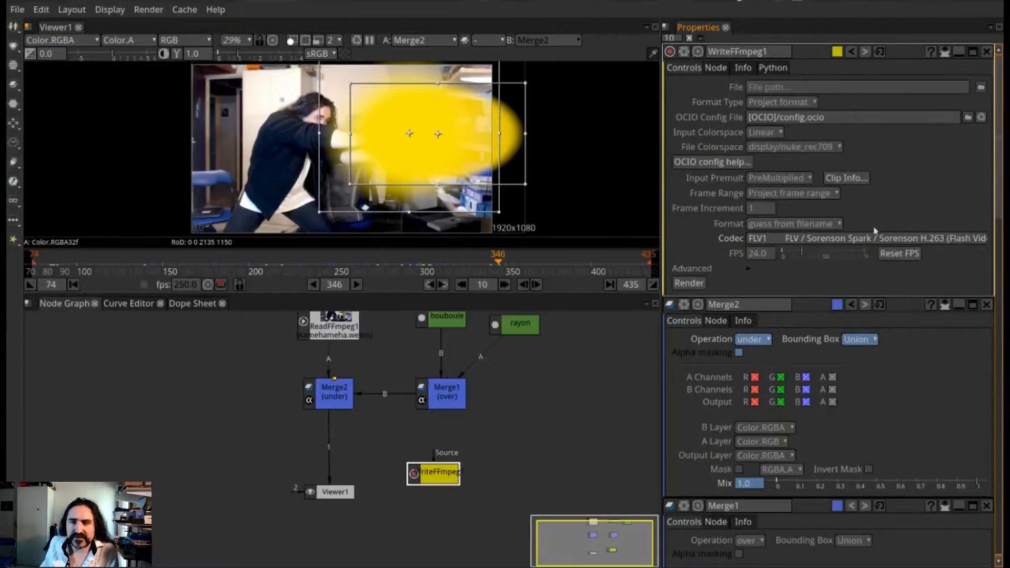
click(876, 238)
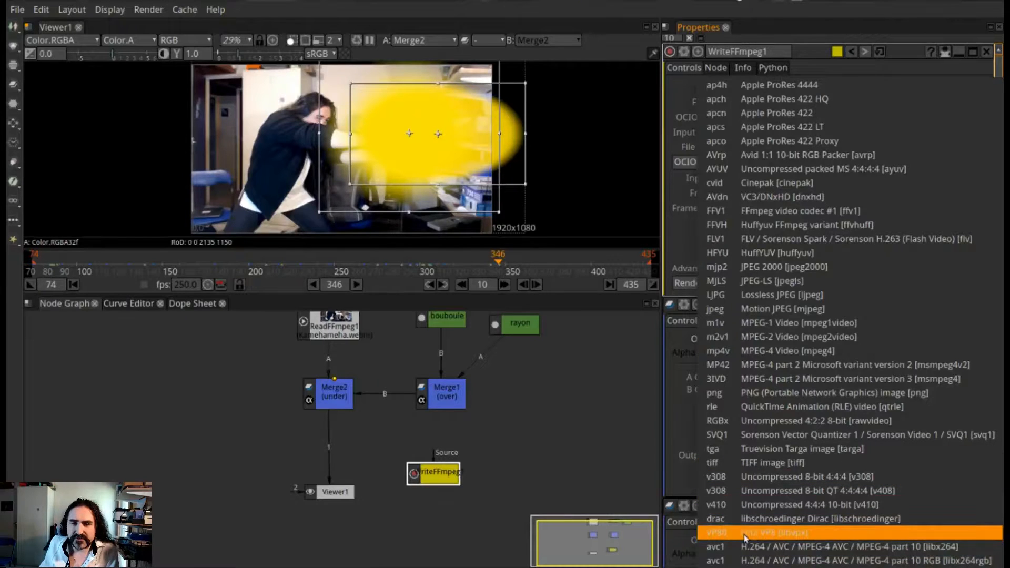
click(795, 542)
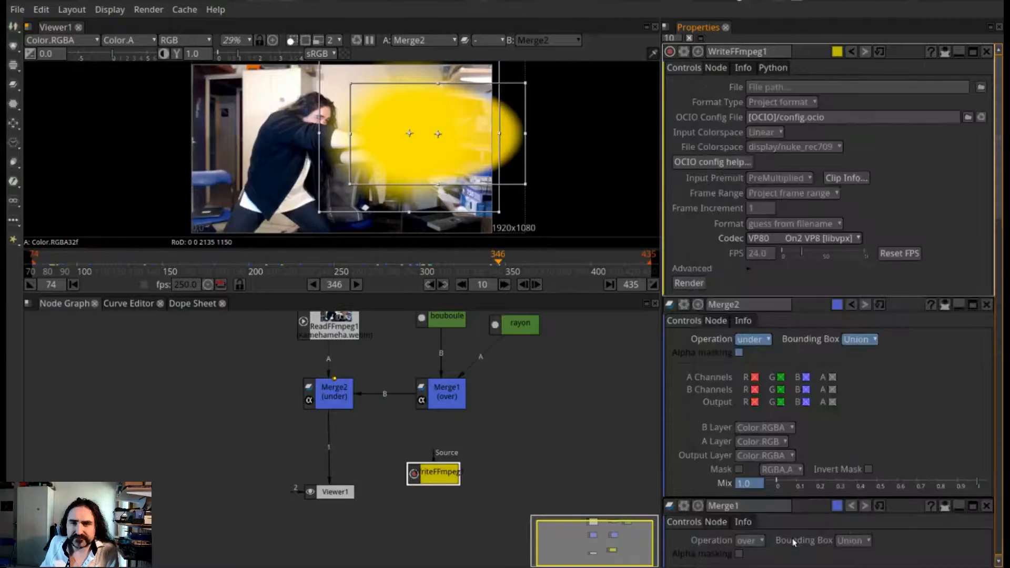
Try webm as the file type for WriteFFmpeg1's output file, and dismiss the file selection without saving
click(936, 87)
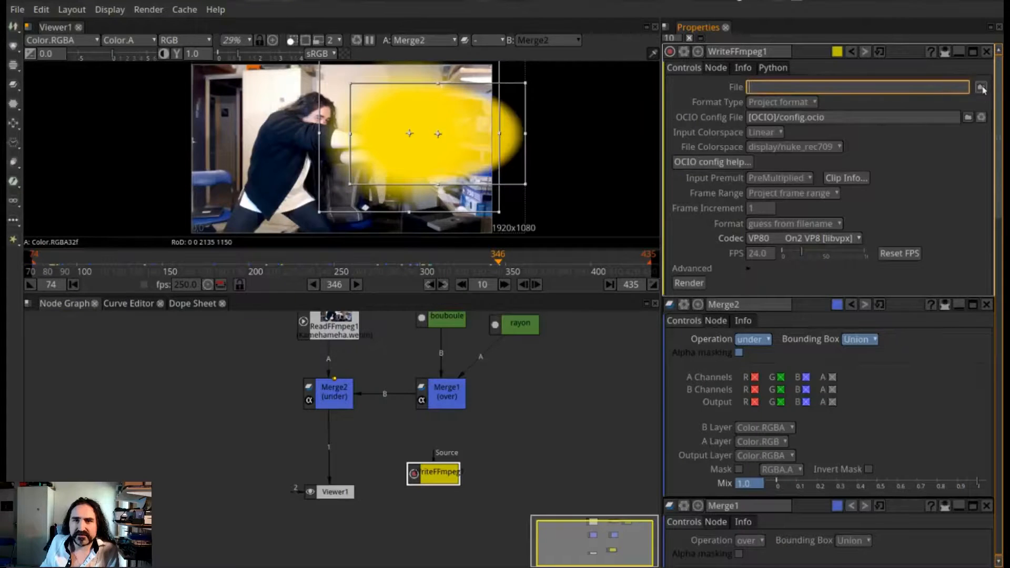
click(981, 88)
click(279, 403)
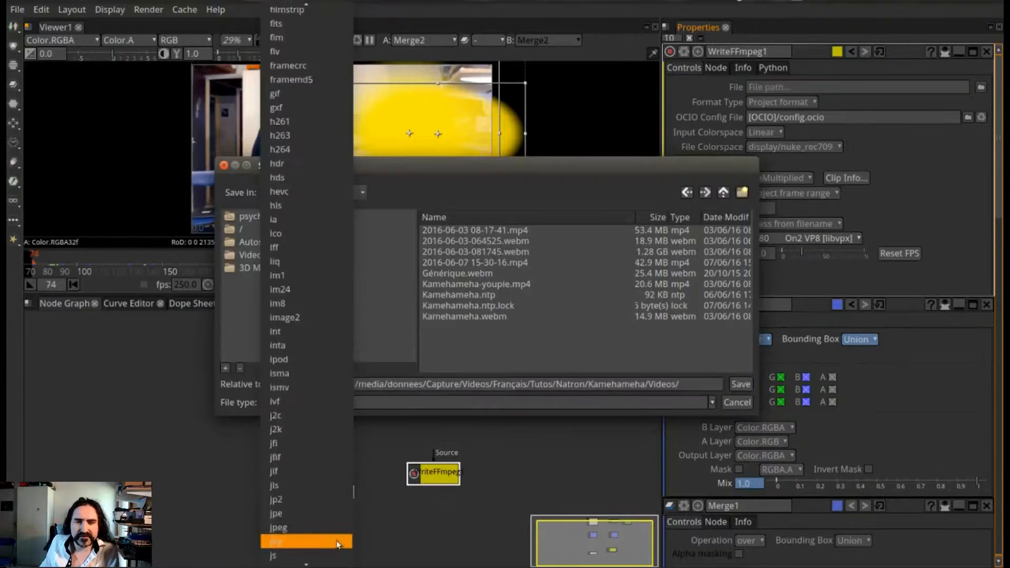
scroll(335, 544, down, 20)
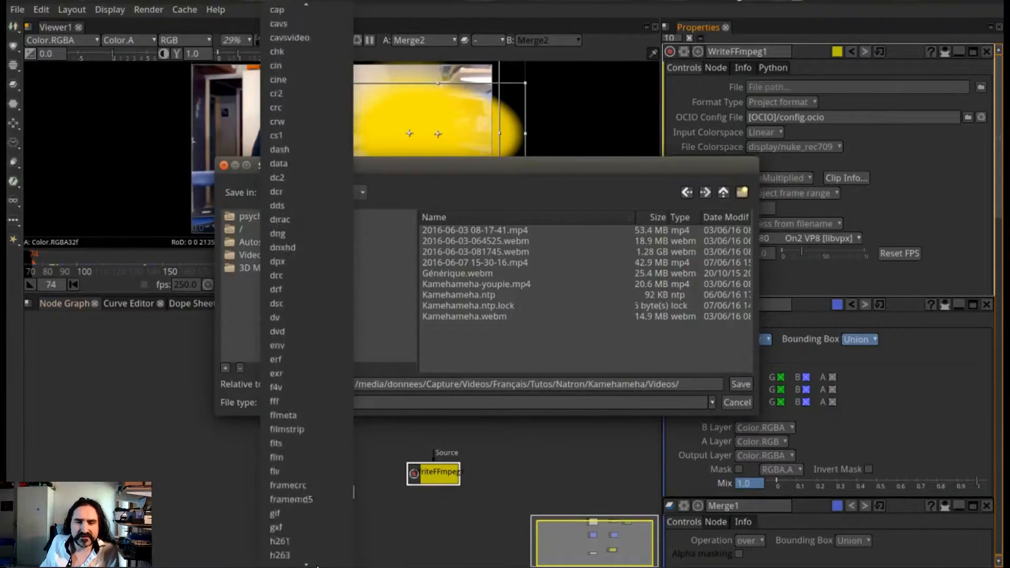
scroll(317, 565, down, 20)
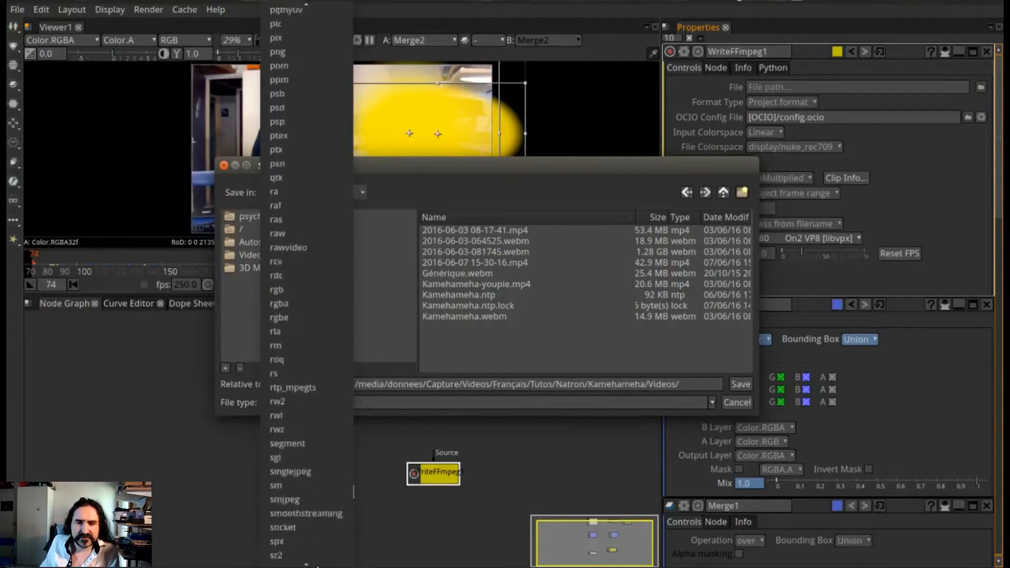
scroll(317, 565, down, 12)
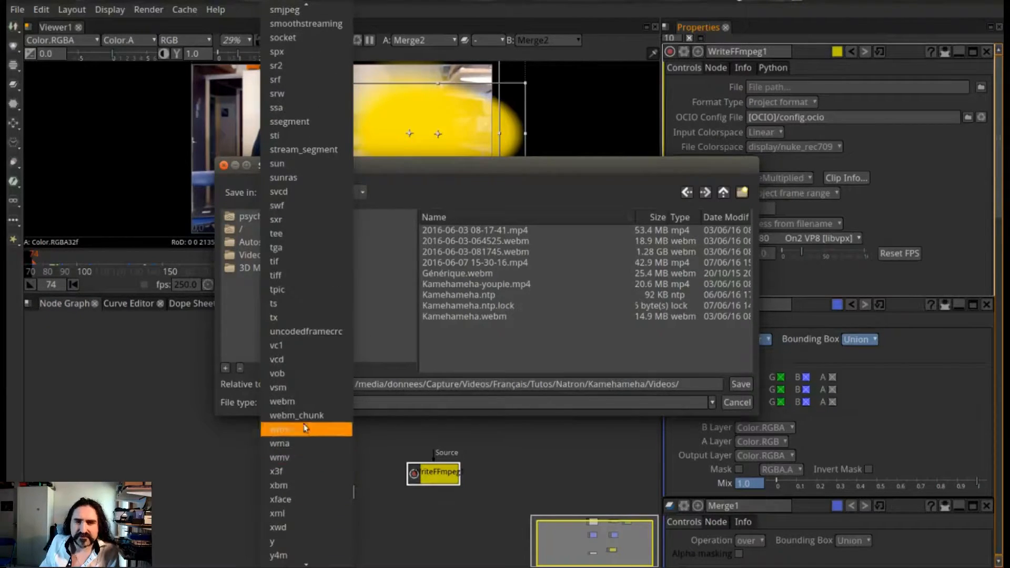
click(302, 402)
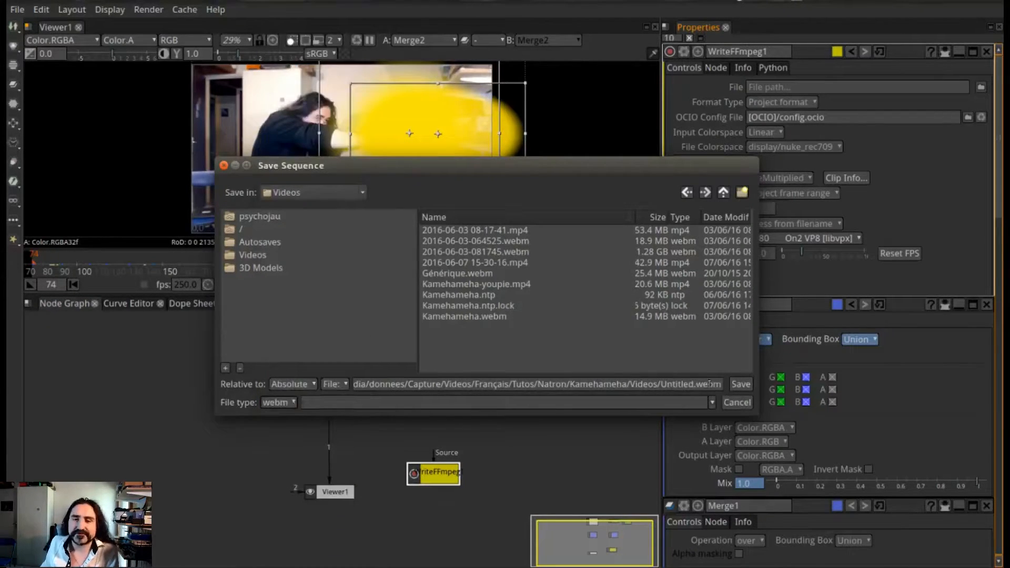
click(735, 403)
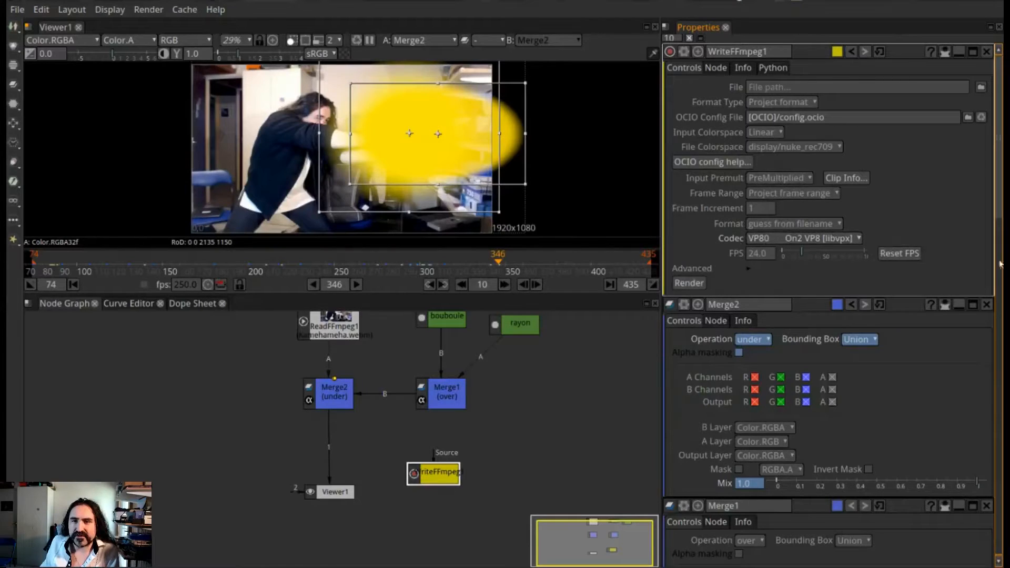
Set WriteFFmpeg1's codec to H.264 / AVC / MPEG-4 part 10 [libx264] and connect its Source input to Merge2
scroll(856, 242, up, 5)
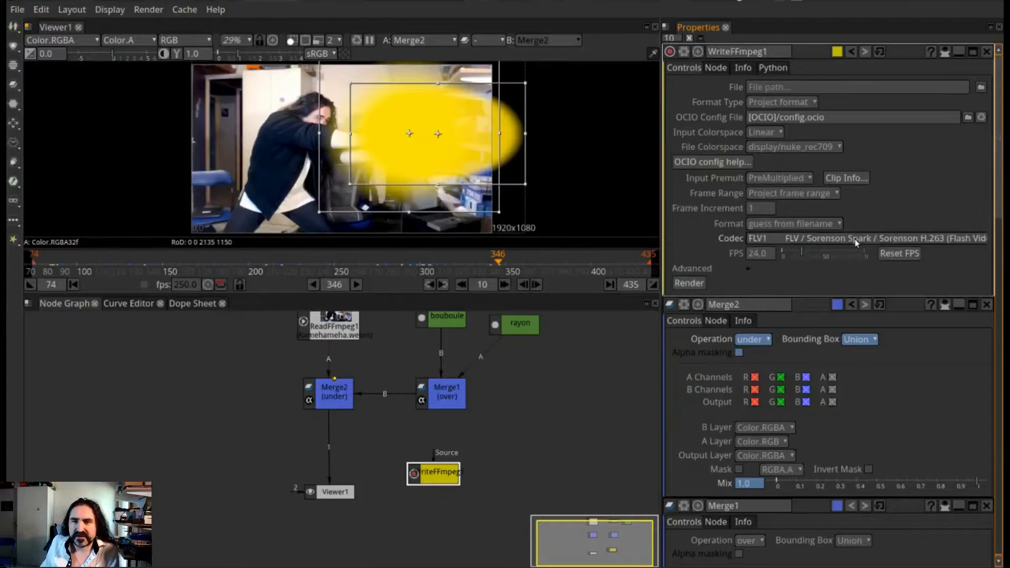
click(856, 242)
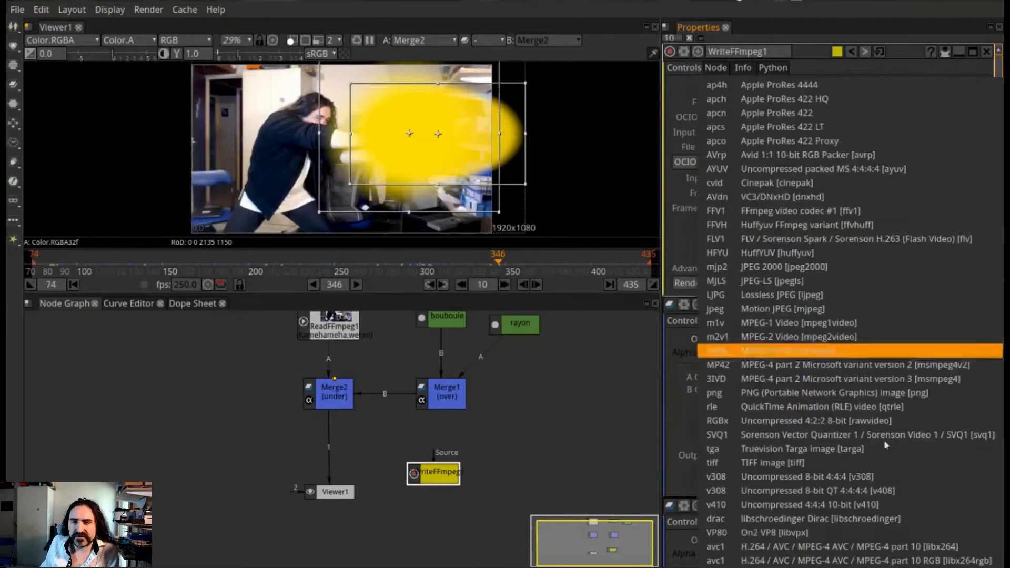
click(828, 542)
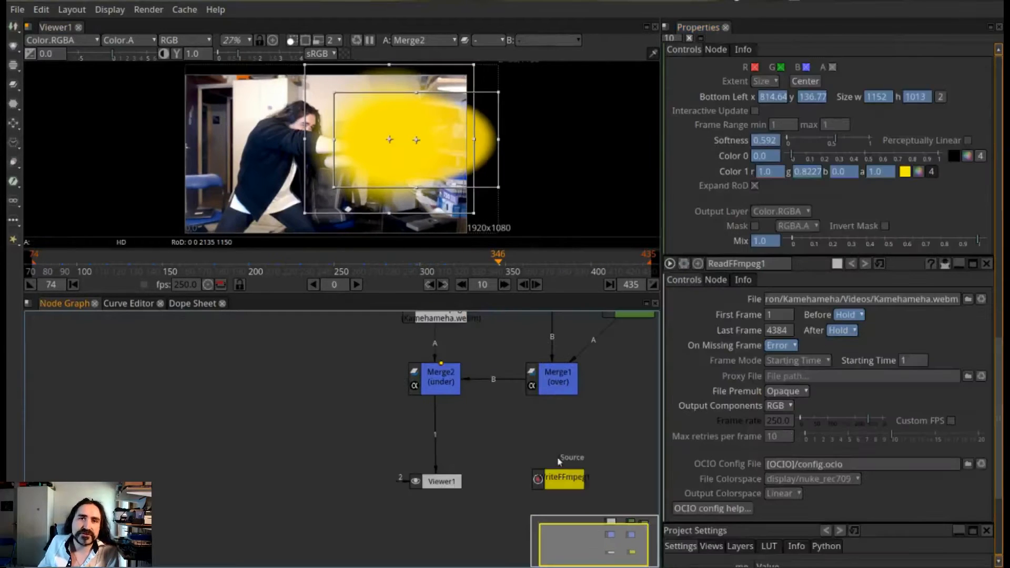
drag(547, 466, 442, 395)
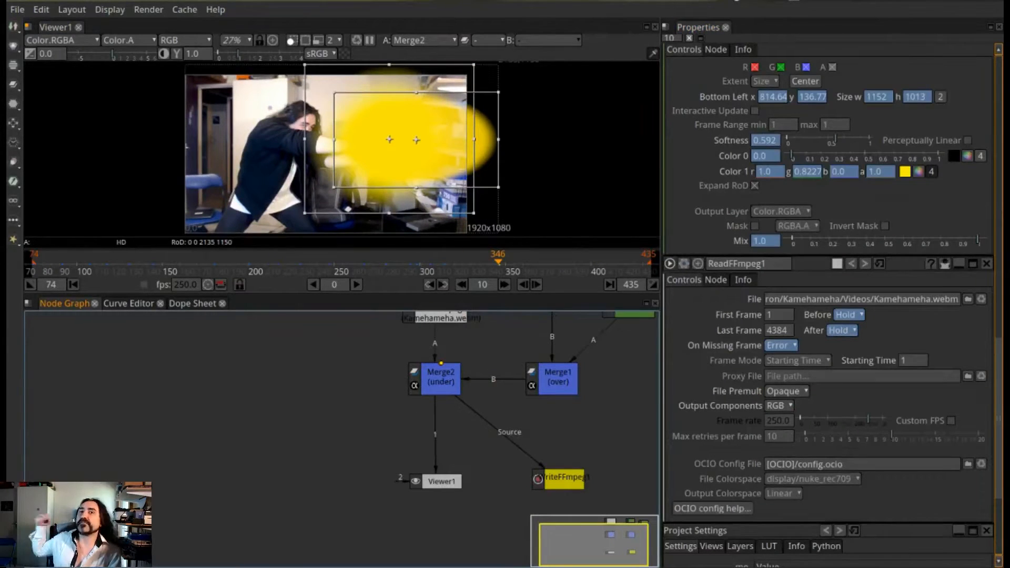